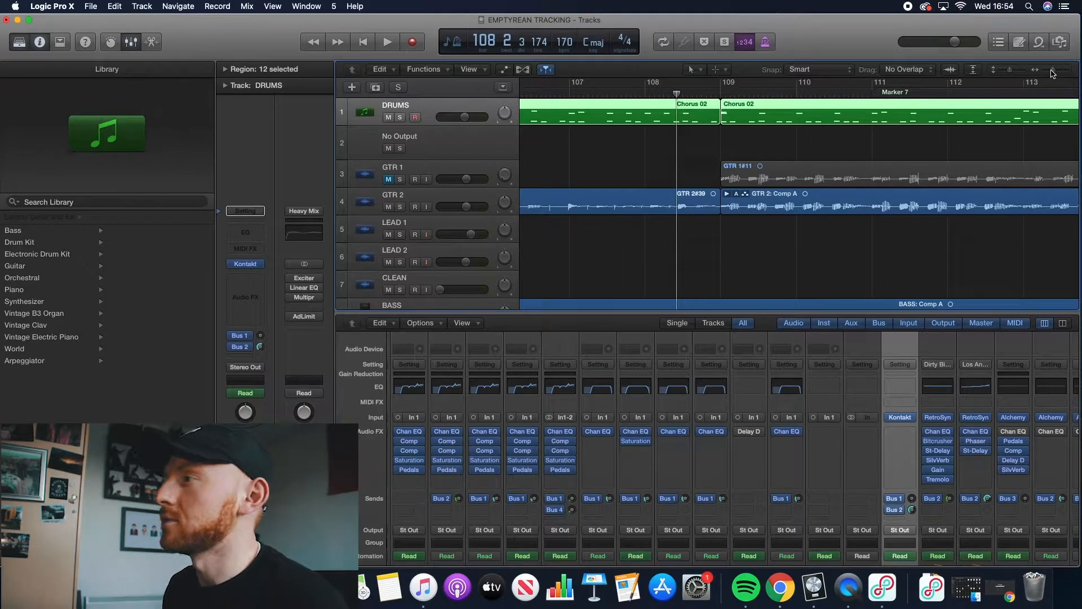
pyautogui.moveTo(1051, 70); pyautogui.dragTo(1049, 73)
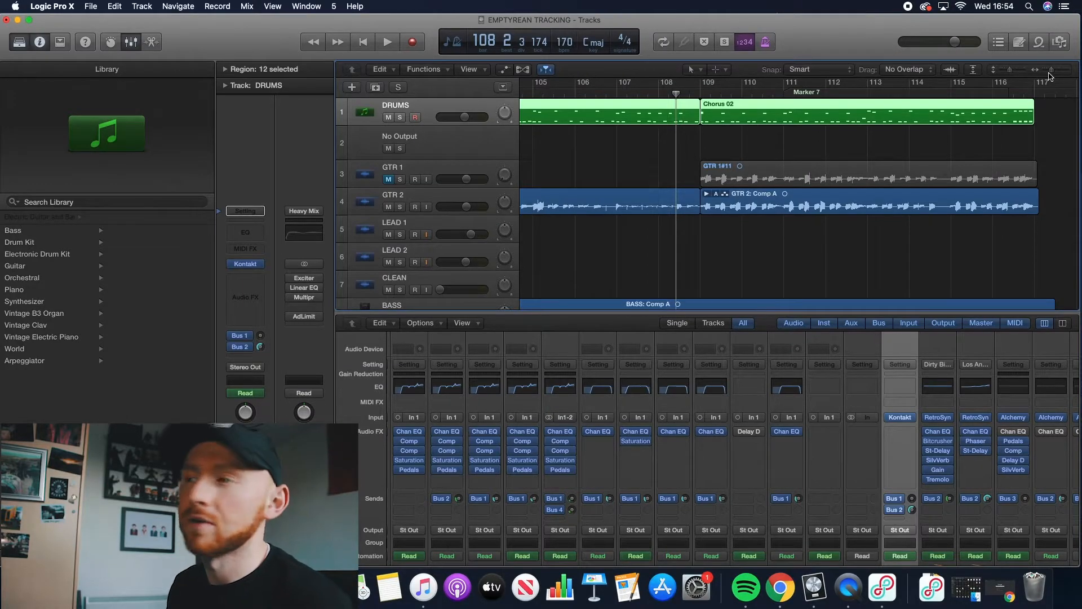
pyautogui.click(1054, 71)
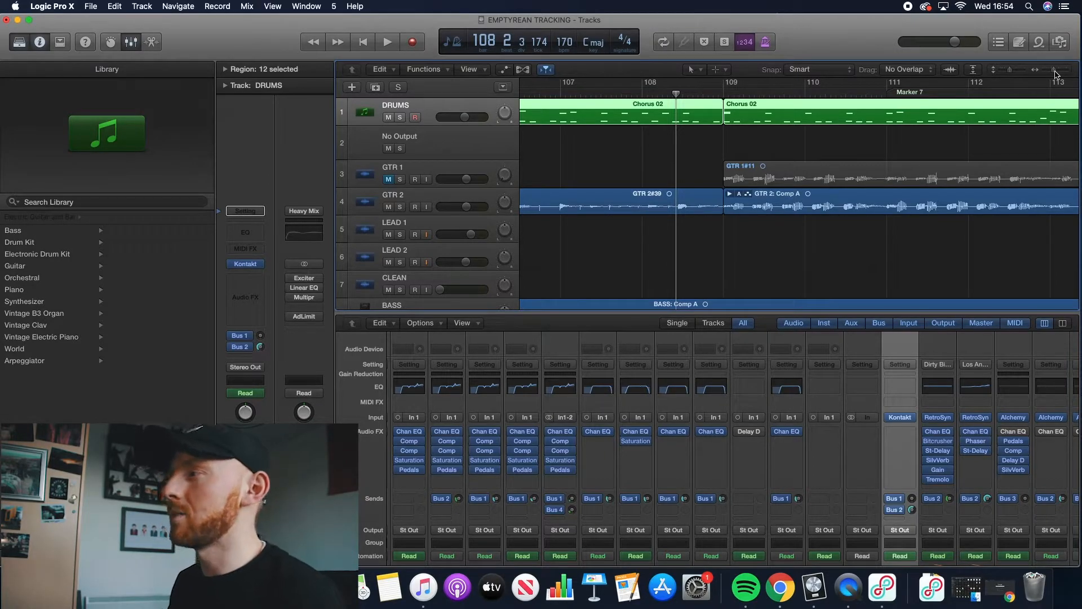
pyautogui.moveTo(1055, 71); pyautogui.dragTo(1057, 70)
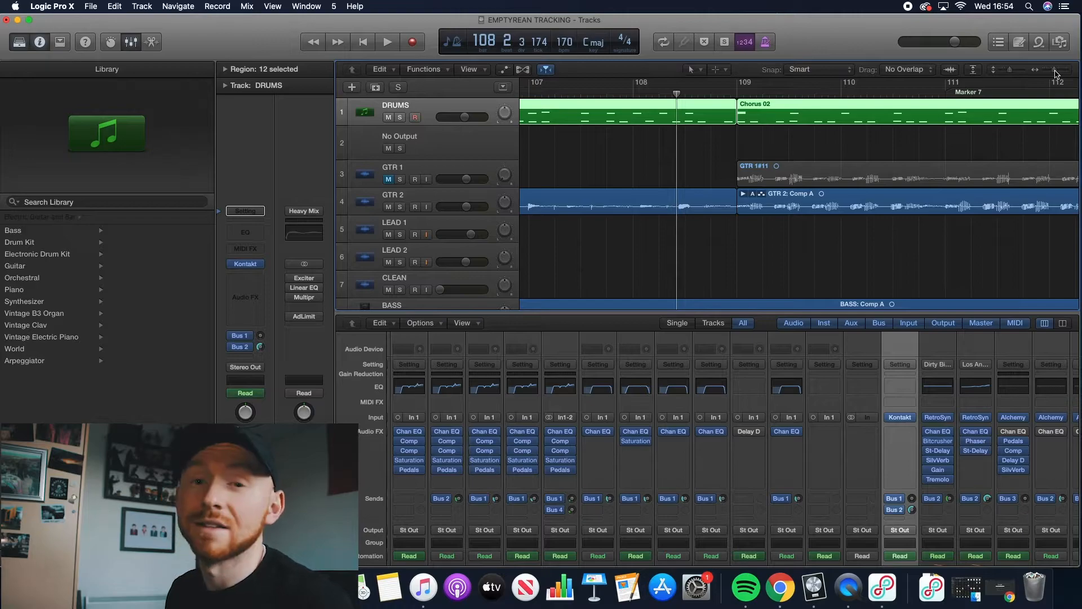
pyautogui.click(388, 179)
# Duplicate the VOCAL 1 track together with its audio regions
pyautogui.scroll(-5, 727, 212)
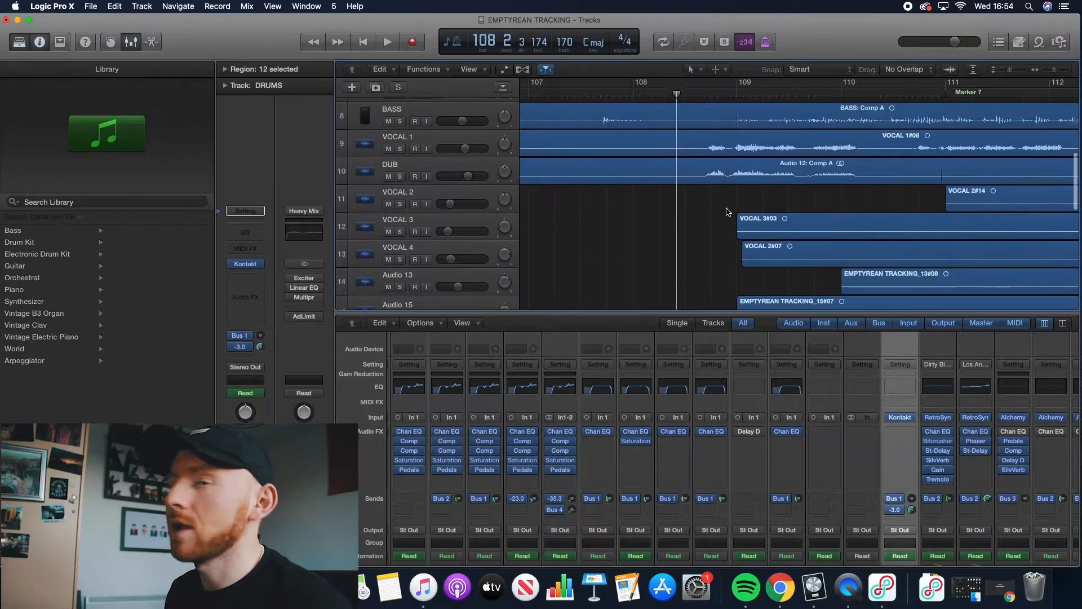
pyautogui.scroll(2, 727, 212)
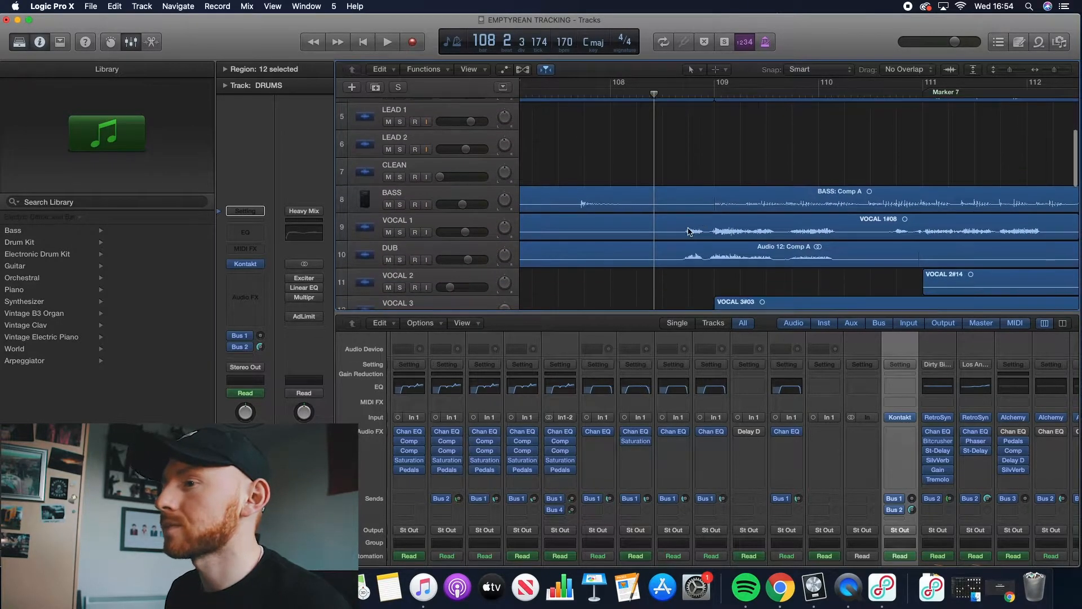
pyautogui.click(472, 222)
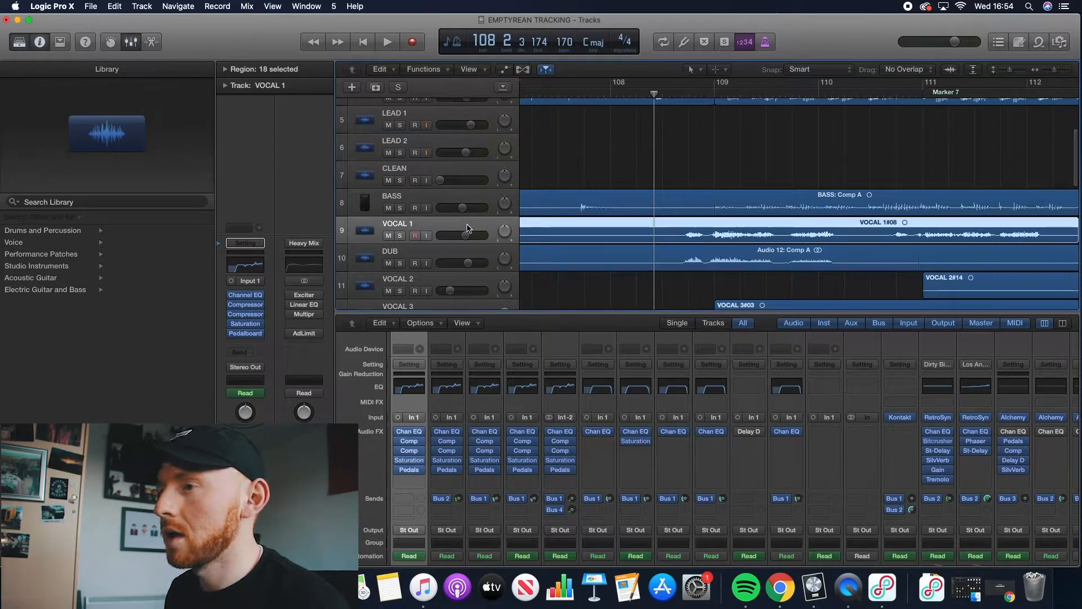
pyautogui.press('super+d')
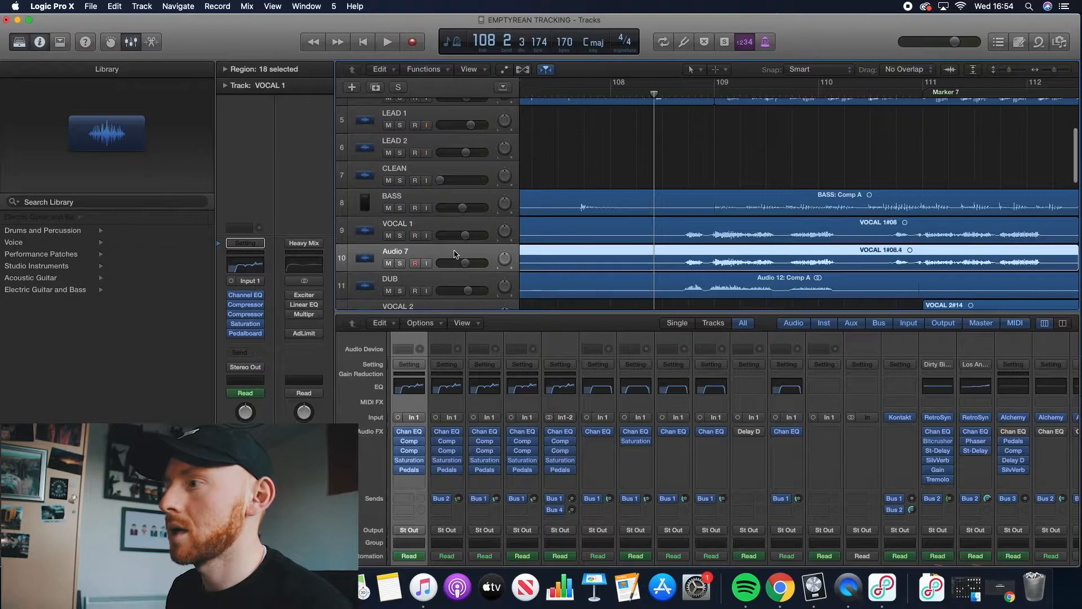
# Rename the duplicated vocal track as VOCAL EDIT
pyautogui.scroll(-1, 457, 255)
pyautogui.doubleClick(456, 260)
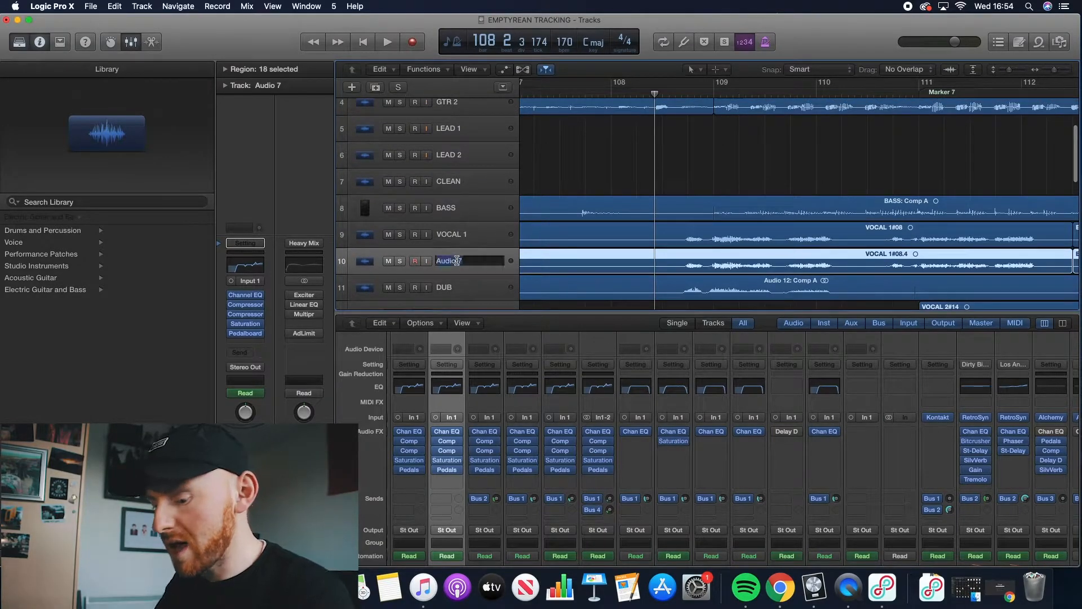
pyautogui.write('VOCAL EDIT')
pyautogui.press('Return')
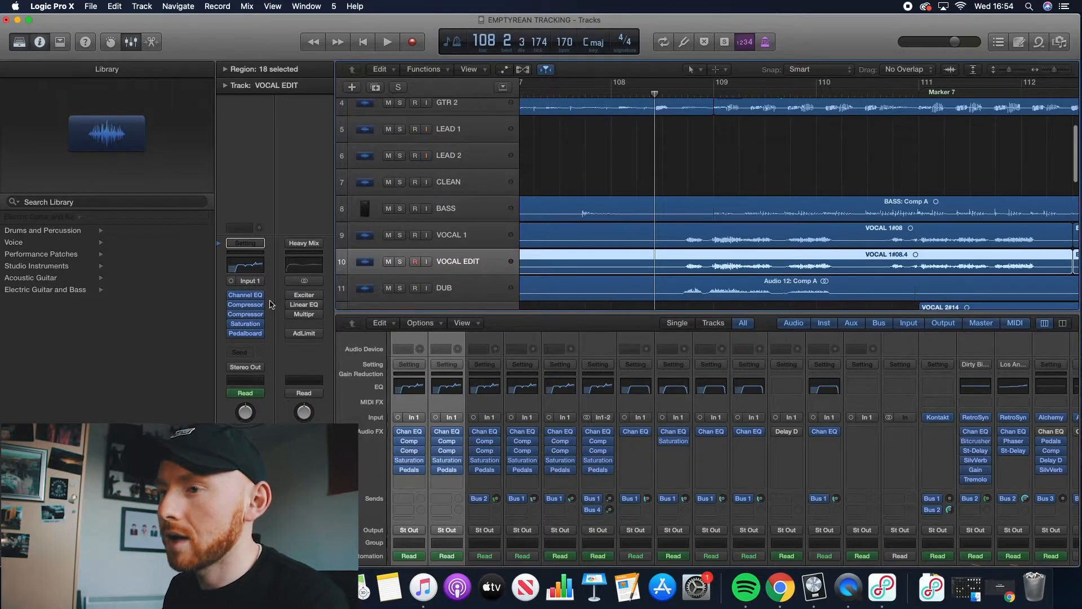
# Remove every plug-in from the VOCAL EDIT channel: Channel EQ, both Compressors, Saturation and Pedalboard
pyautogui.click(258, 298)
pyautogui.click(258, 312)
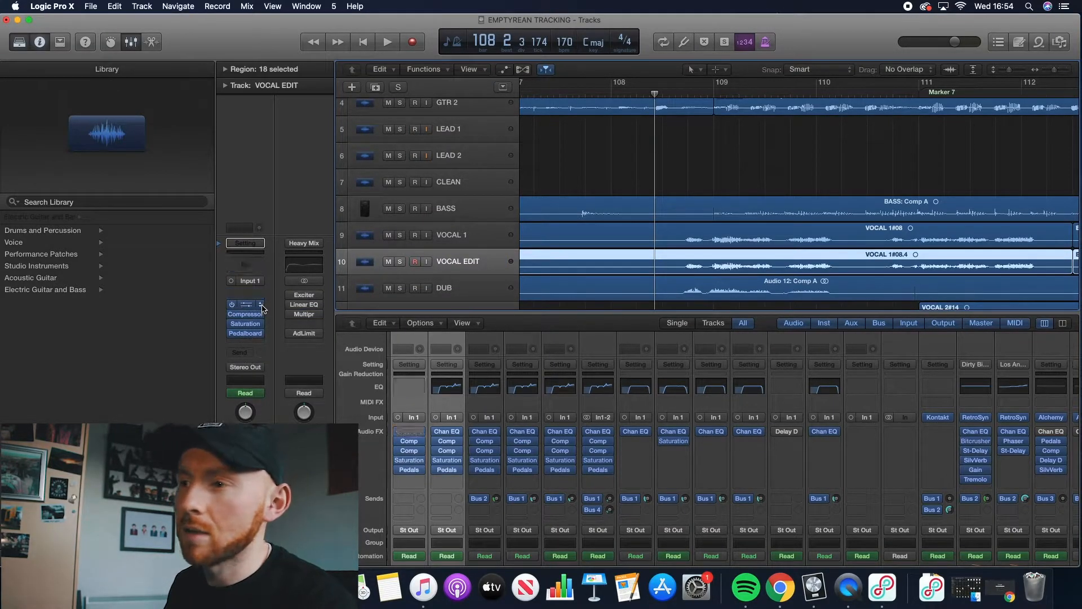
pyautogui.click(261, 308)
pyautogui.click(256, 321)
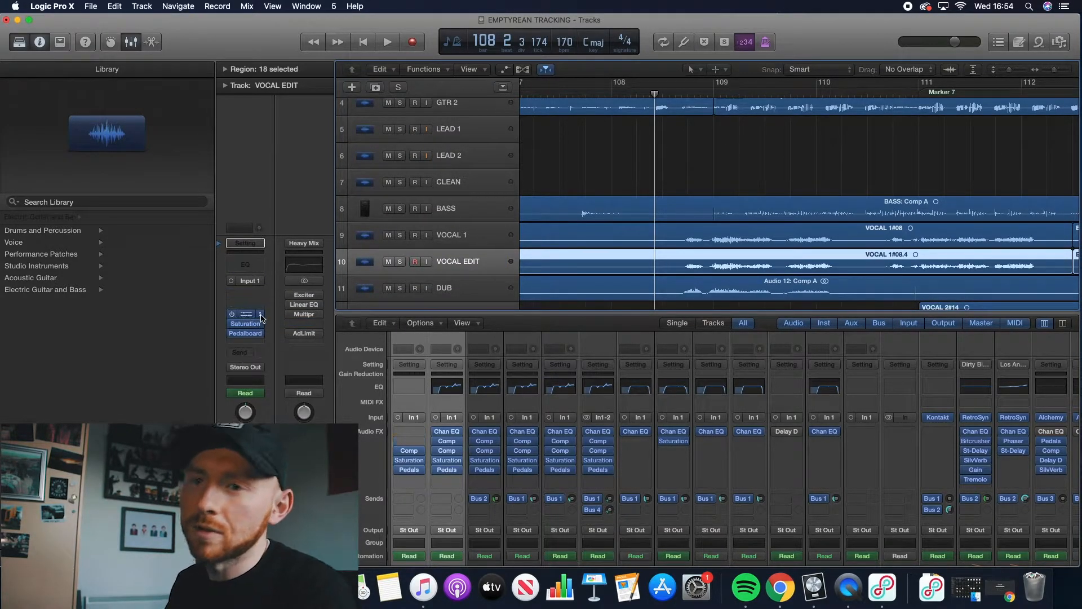
pyautogui.click(262, 318)
pyautogui.click(258, 331)
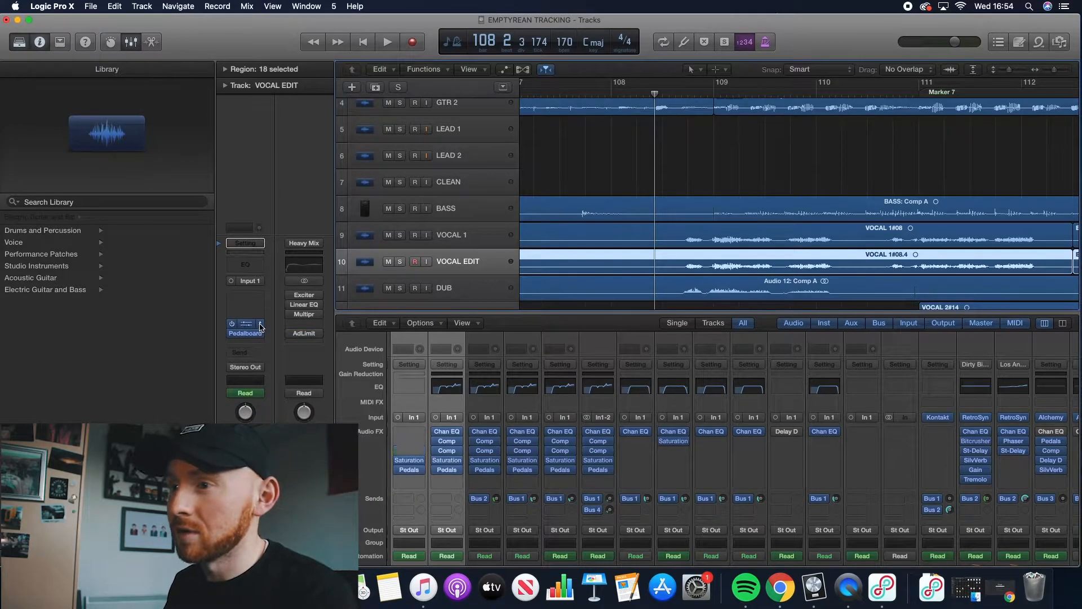
pyautogui.click(263, 338)
pyautogui.click(264, 340)
pyautogui.click(262, 332)
pyautogui.click(265, 348)
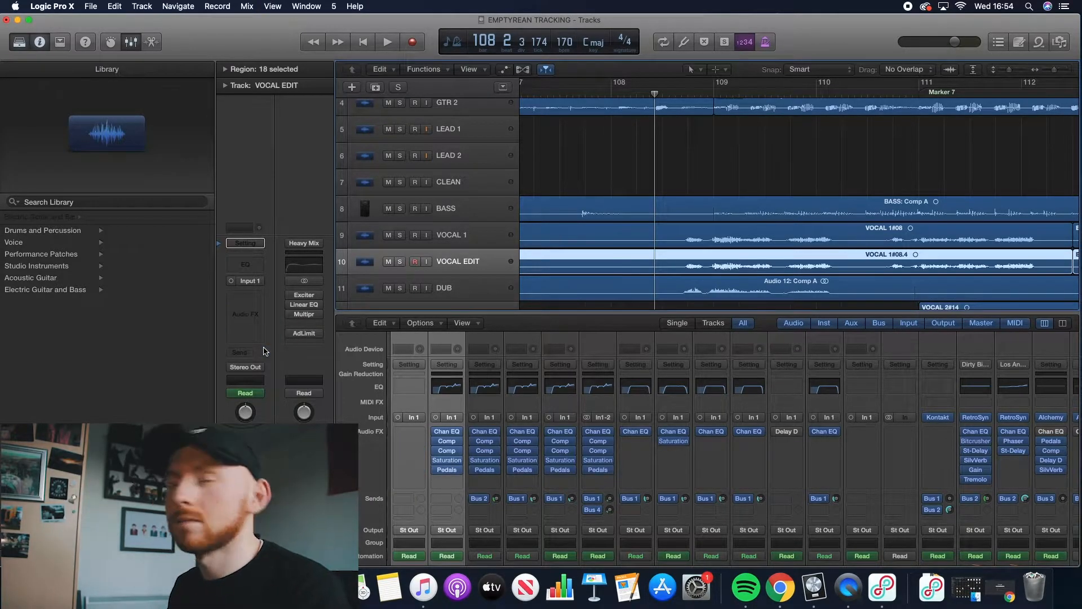
# Insert a new Channel EQ on VOCAL EDIT, enable its low-cut band and close the plug-in window
pyautogui.click(251, 264)
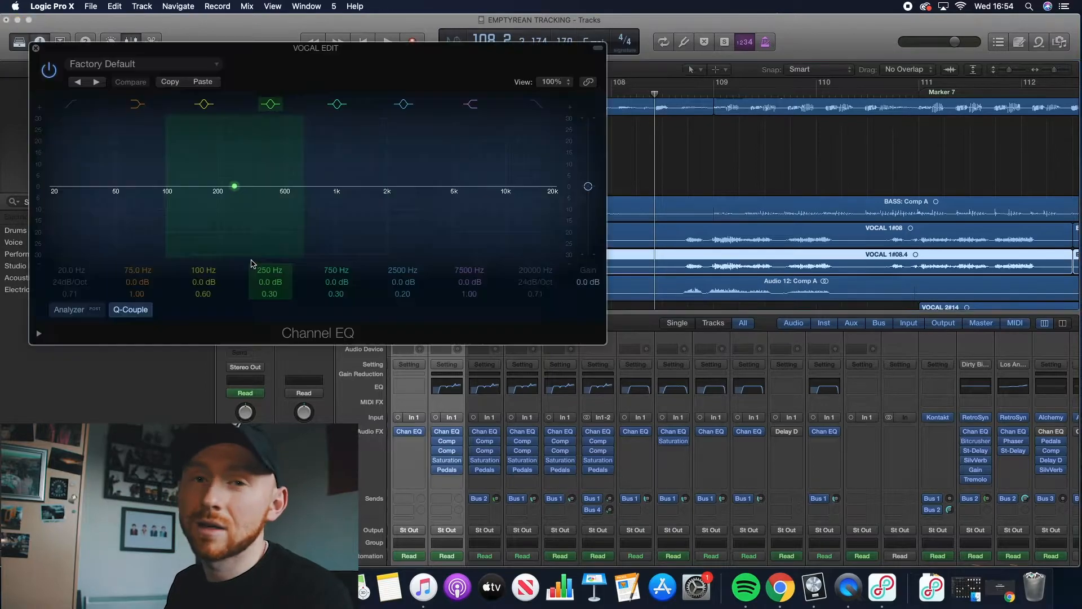
pyautogui.click(51, 187)
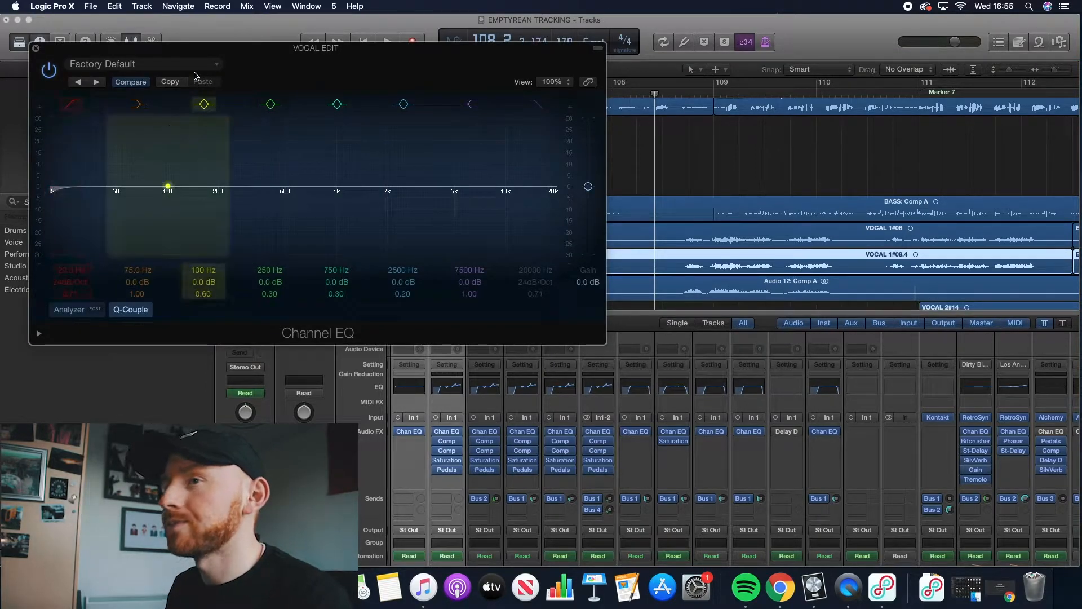
pyautogui.click(35, 49)
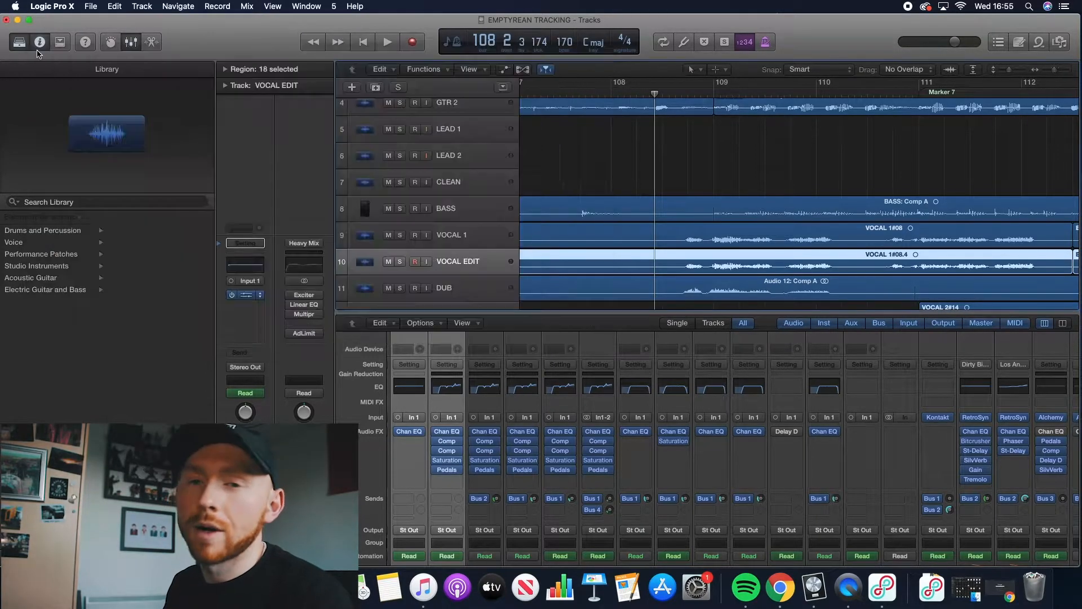
# Solo the VOCAL EDIT track and play the unprocessed vocal back from bar 108
pyautogui.click(402, 261)
pyautogui.press('space')
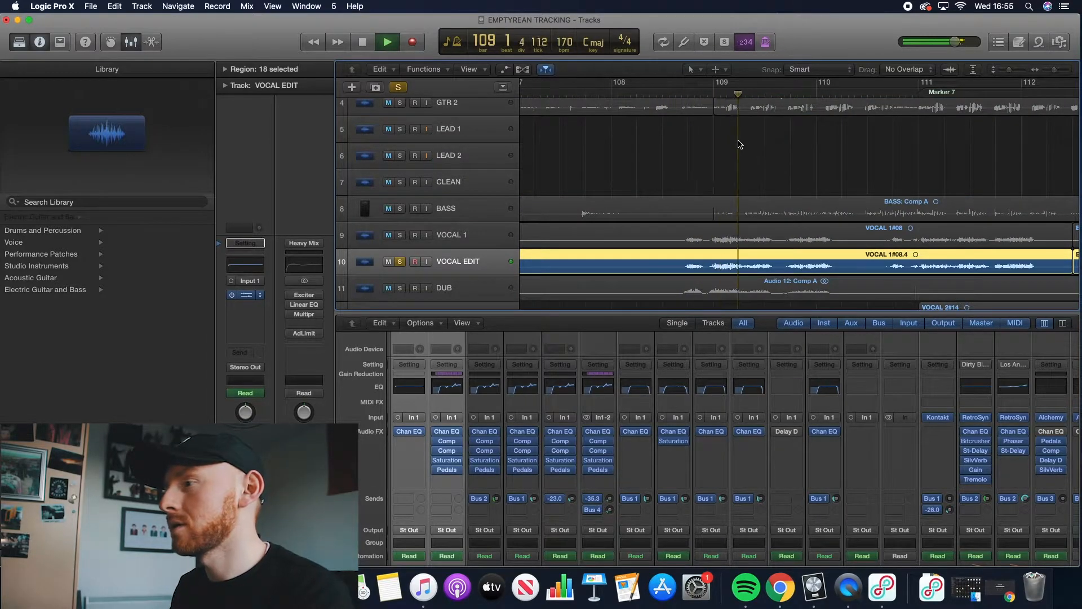
pyautogui.press('space')
pyautogui.scroll(3, 544, 212)
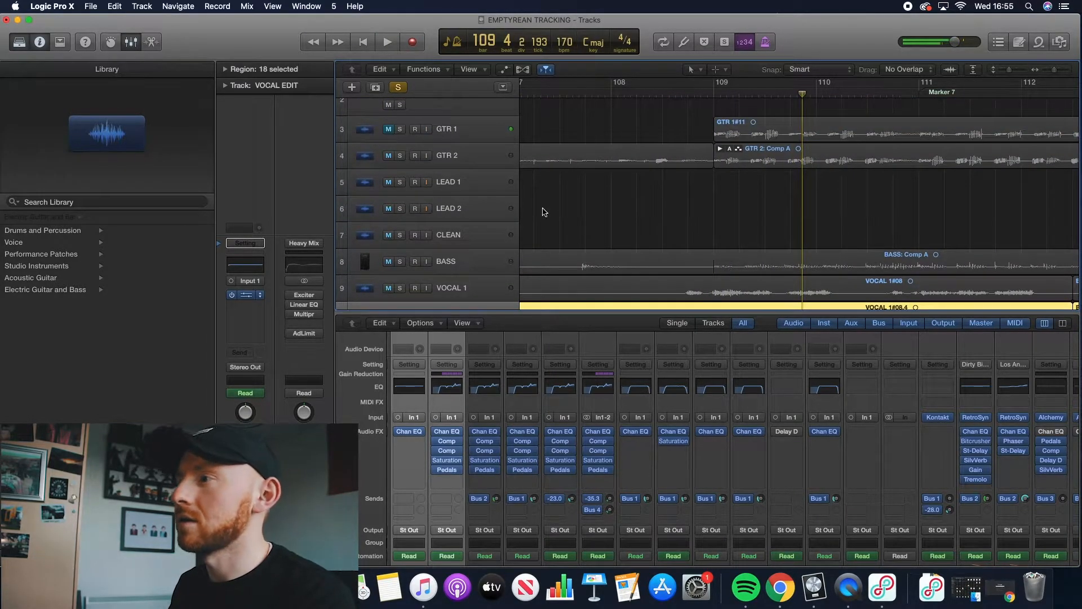
pyautogui.scroll(-4, 544, 212)
pyautogui.press('space')
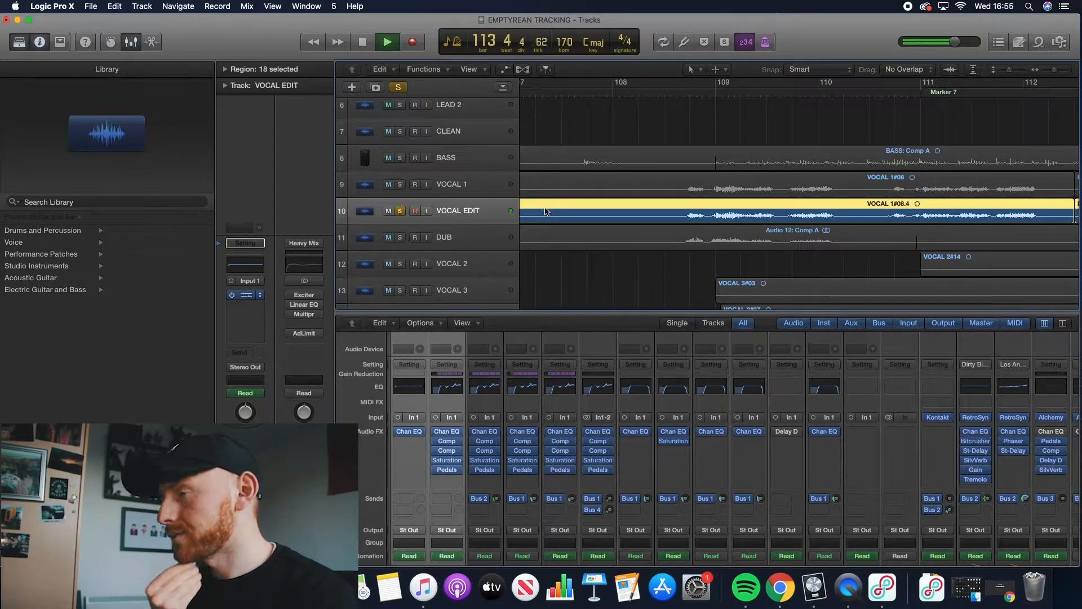
pyautogui.press('space')
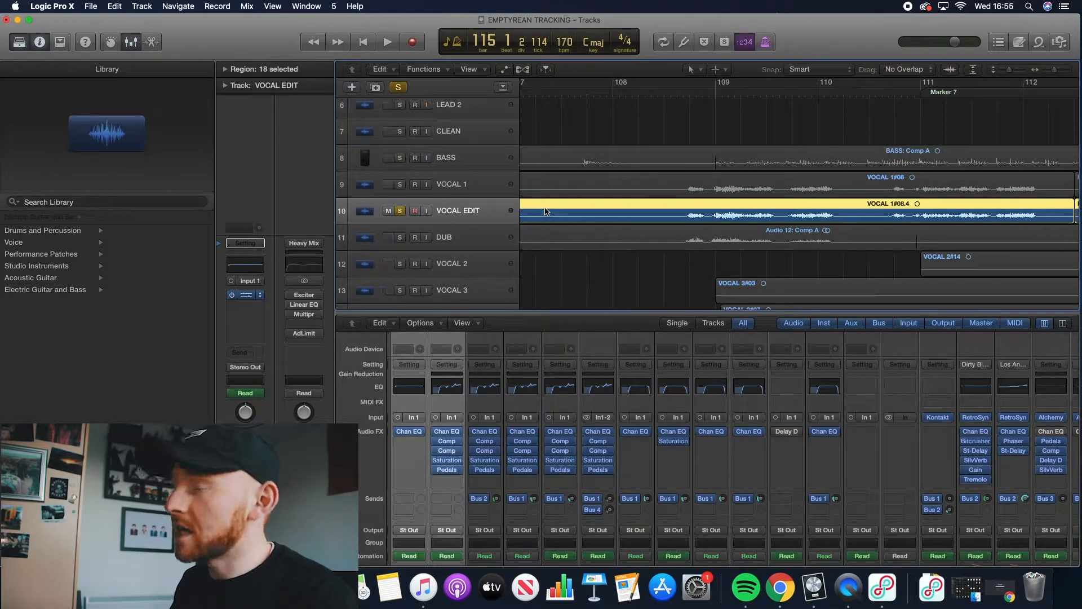
# Place the playhead at bar 108, beat 3, just before the first vocal phrase
pyautogui.click(664, 94)
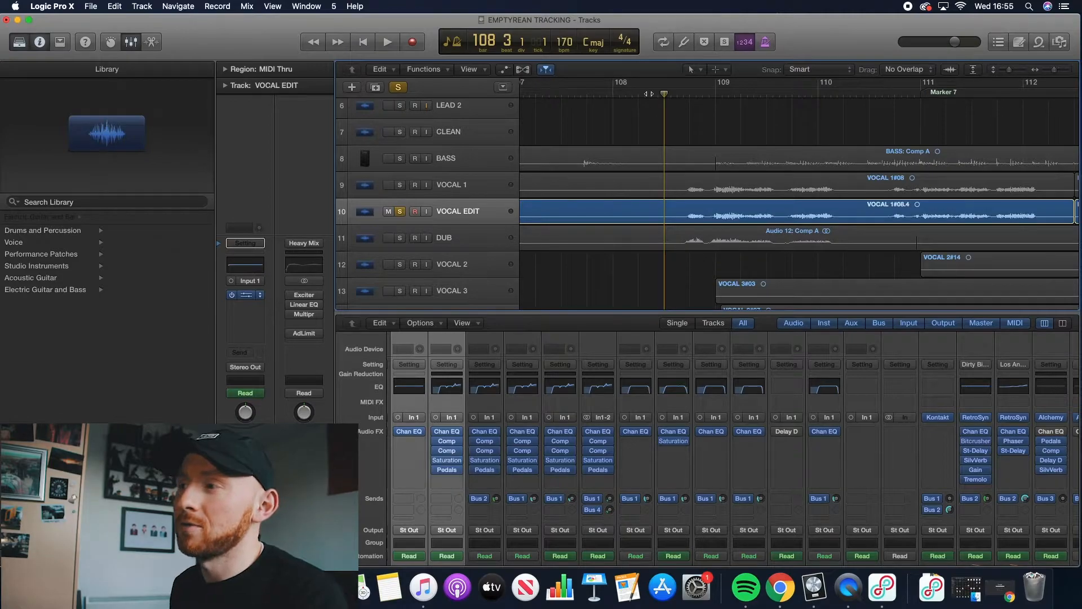
pyautogui.click(613, 95)
pyautogui.click(653, 97)
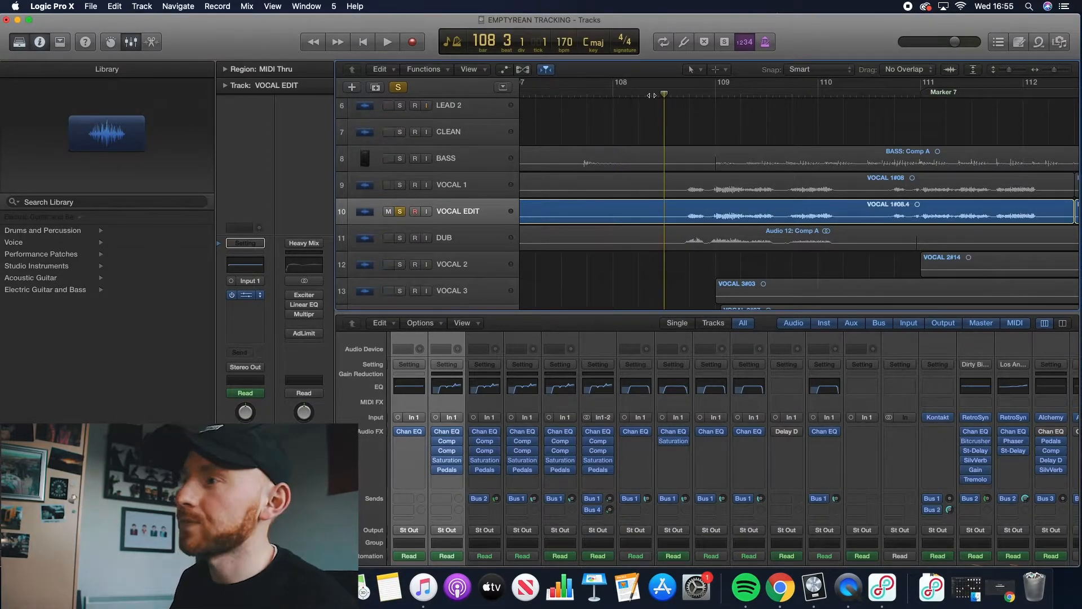
pyautogui.click(613, 94)
pyautogui.click(714, 95)
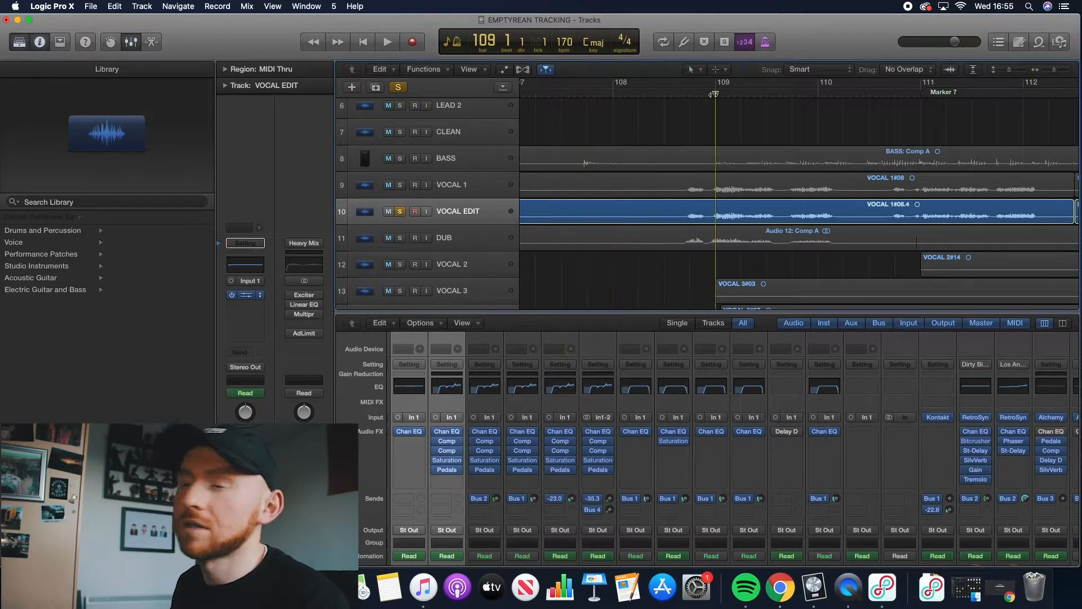
pyautogui.click(615, 90)
pyautogui.click(664, 96)
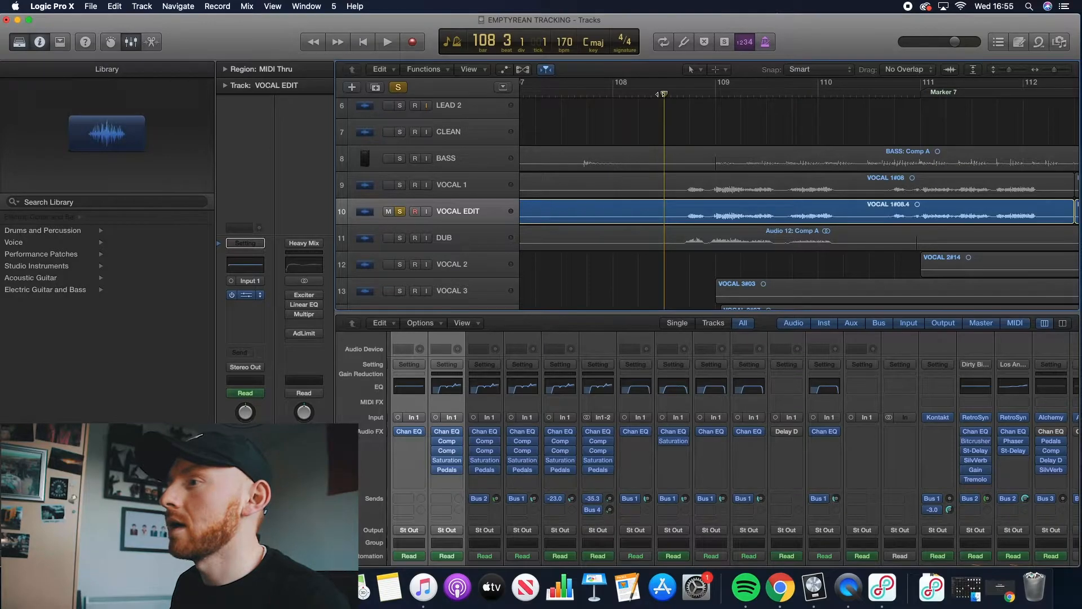
pyautogui.click(614, 92)
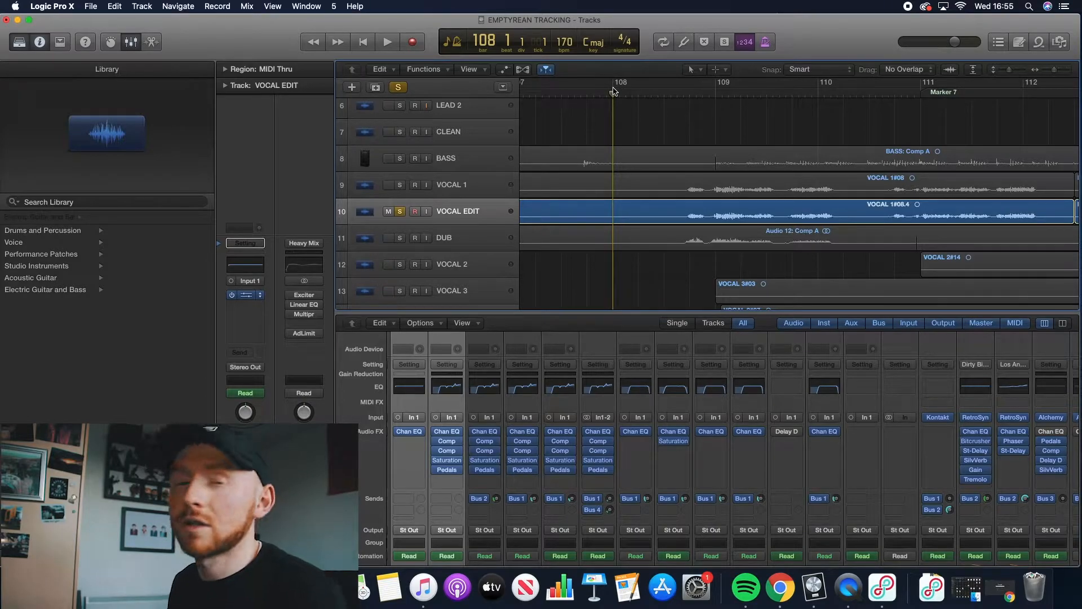
pyautogui.moveTo(613, 90); pyautogui.dragTo(663, 92)
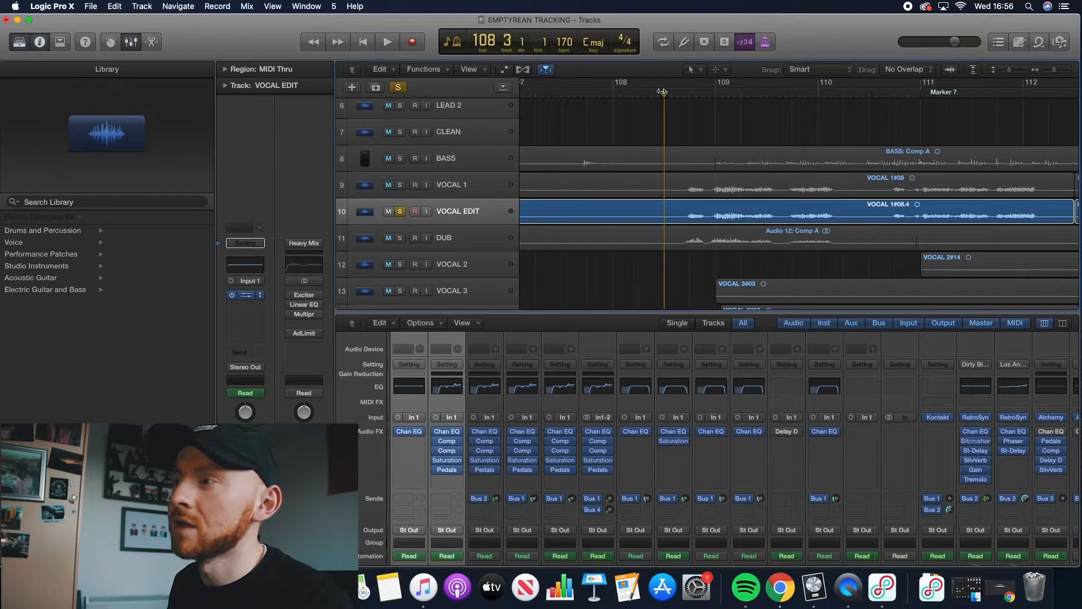
pyautogui.click(644, 92)
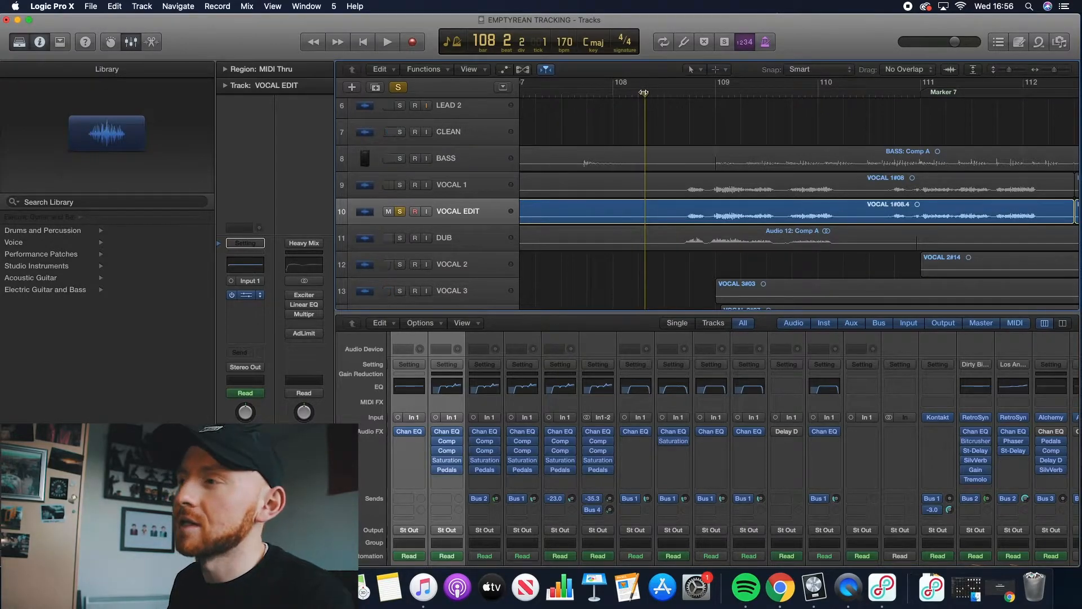
pyautogui.click(665, 91)
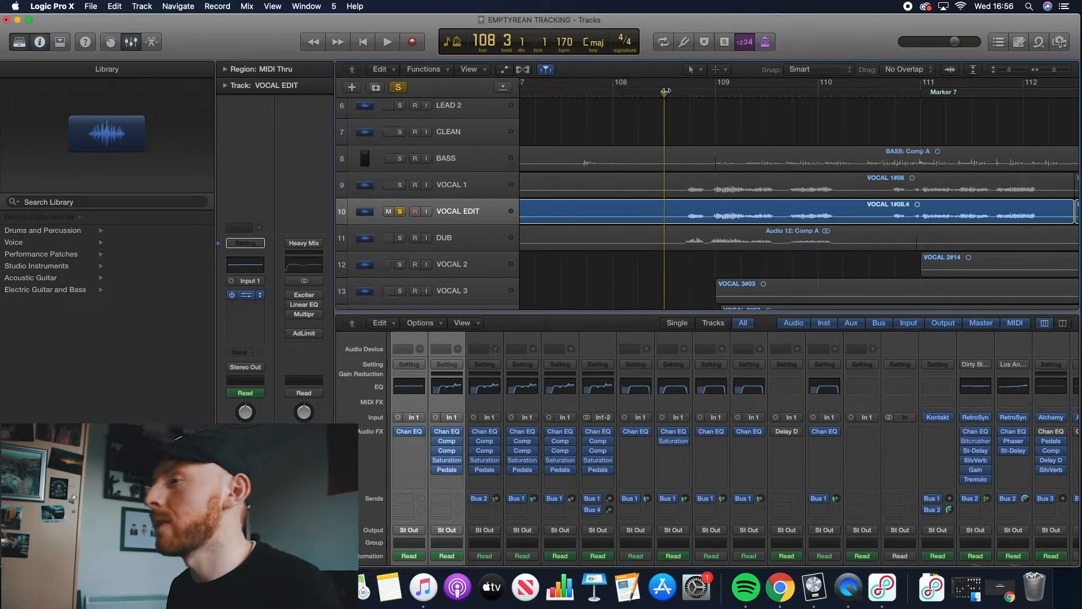
# Open the VOCAL EDIT Channel EQ and set its low cut to 148 Hz with a 48 dB/Oct slope
pyautogui.hscroll(3, 592, 218)
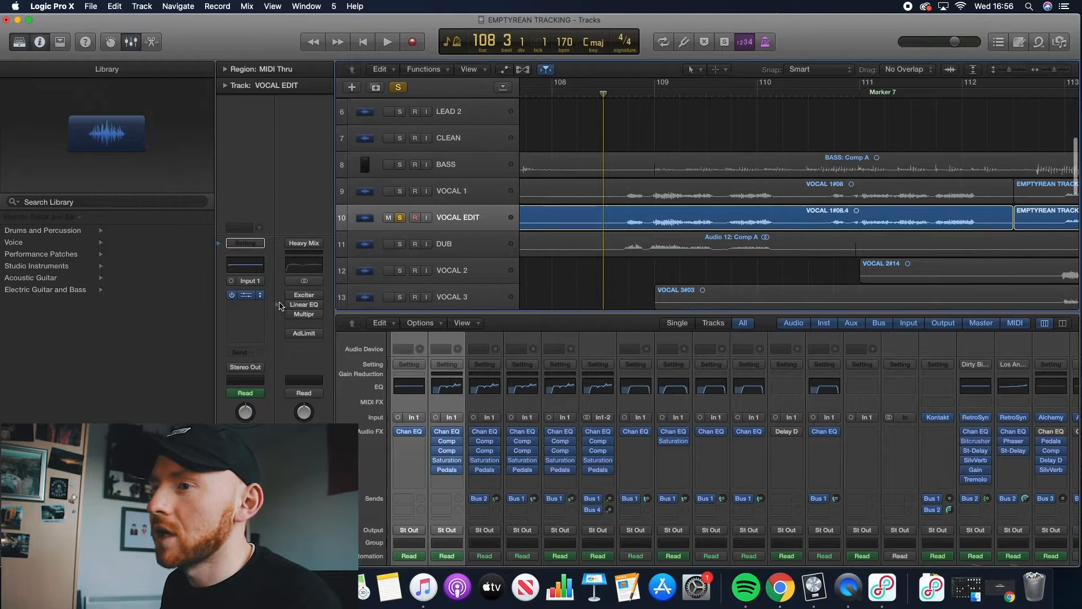
pyautogui.click(249, 297)
pyautogui.moveTo(63, 177); pyautogui.dragTo(146, 195)
pyautogui.moveTo(97, 244); pyautogui.dragTo(133, 253)
# Play the vocal and adjust the EQ by ear, ending with a low cut just under 150 Hz and a 0.5 dB dip at 245 Hz
pyautogui.hscroll(-5, 720, 244)
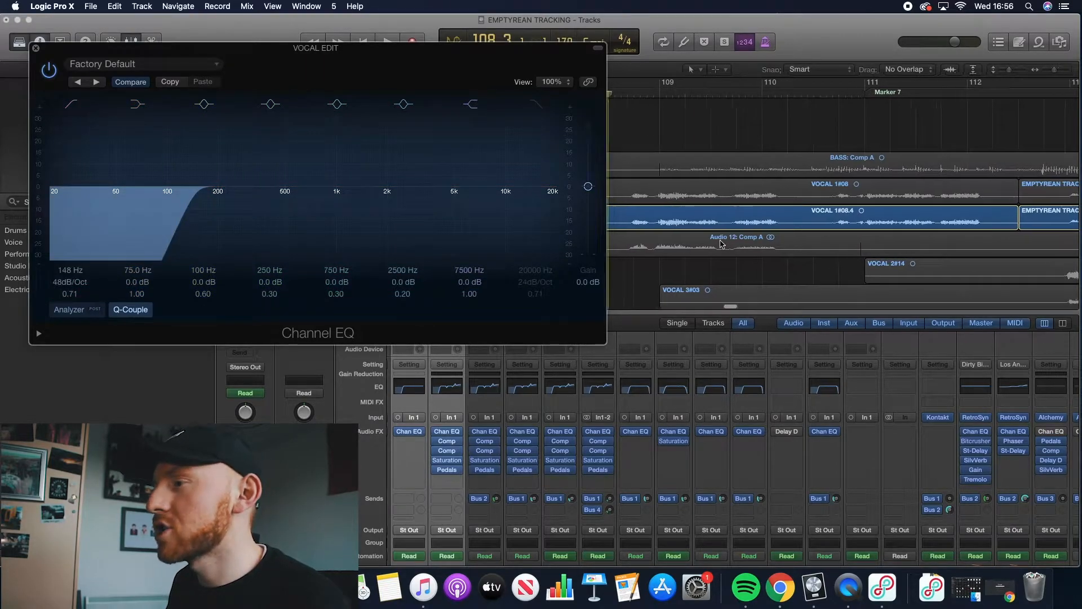
pyautogui.scroll(-1, 805, 102)
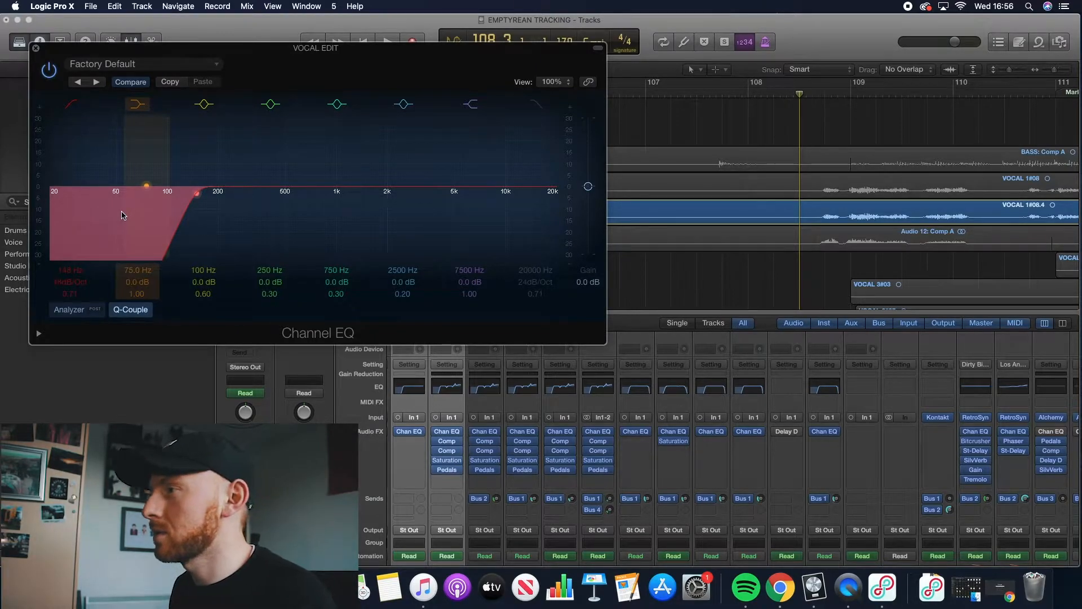
pyautogui.press('space')
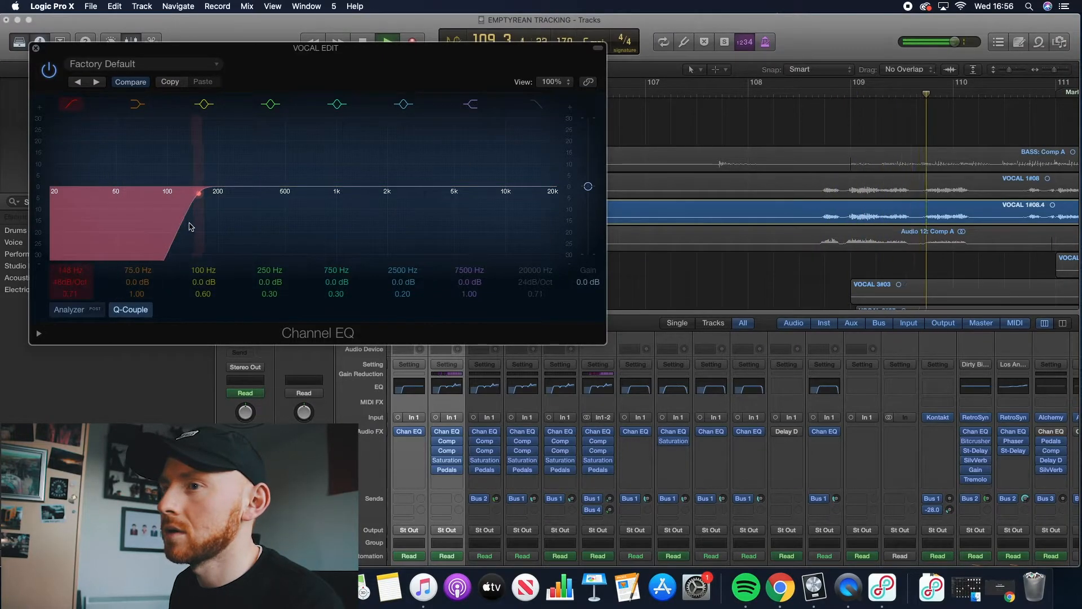
pyautogui.moveTo(196, 220)
pyautogui.mouseDown()
pyautogui.moveTo(175, 206)
pyautogui.moveTo(191, 204)
pyautogui.mouseUp()
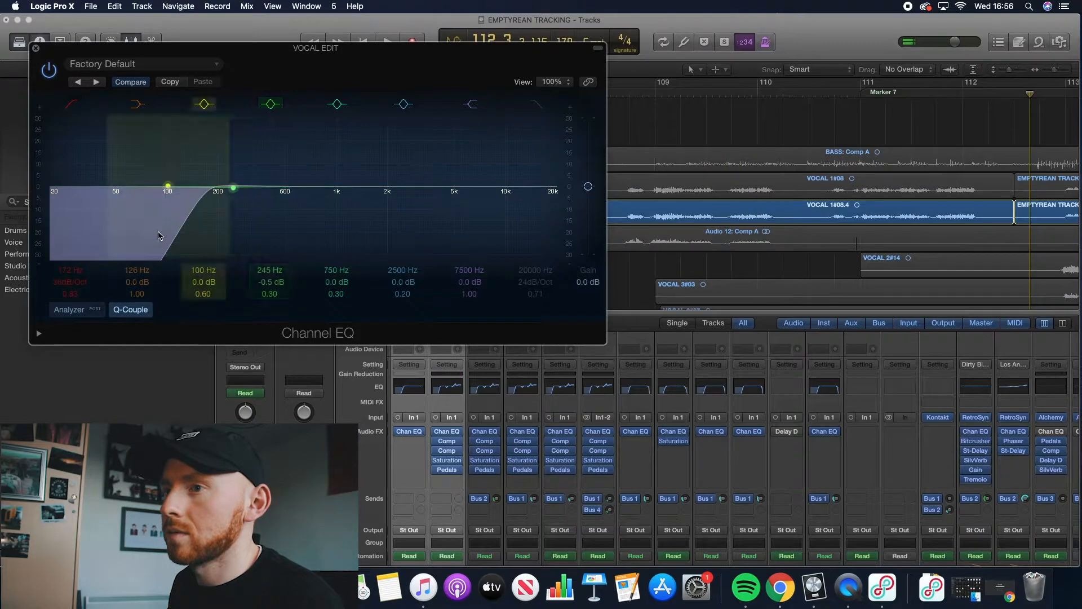
pyautogui.moveTo(212, 199); pyautogui.dragTo(198, 203)
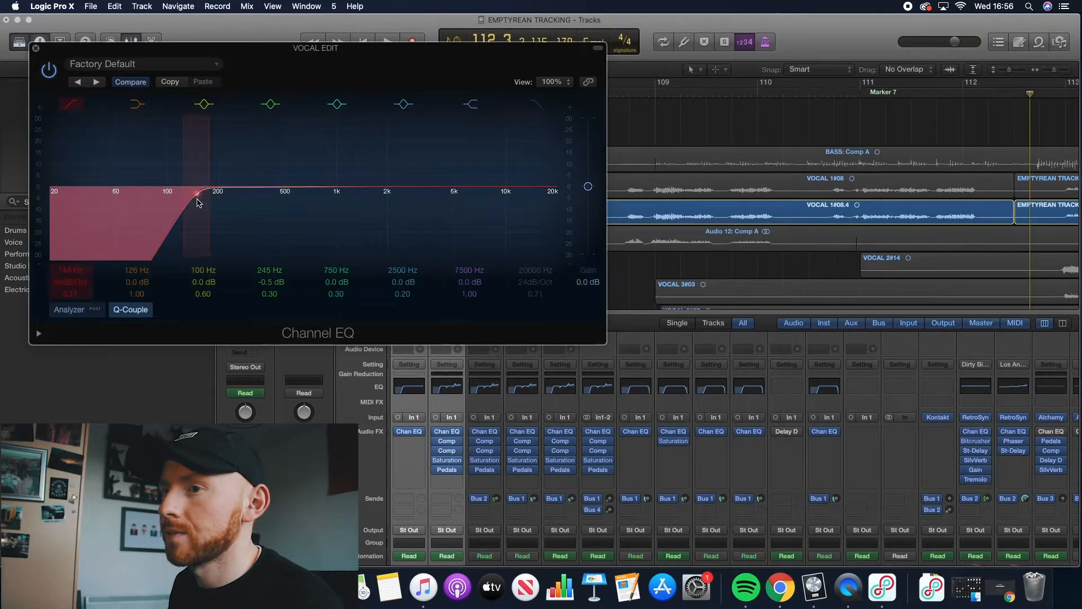
# During playback, sweep the second EQ peak band with a large narrow boost, then cut it 7 dB at 610 Hz with Q 1.10
pyautogui.hscroll(-5, 826, 131)
pyautogui.click(786, 91)
pyautogui.press('space')
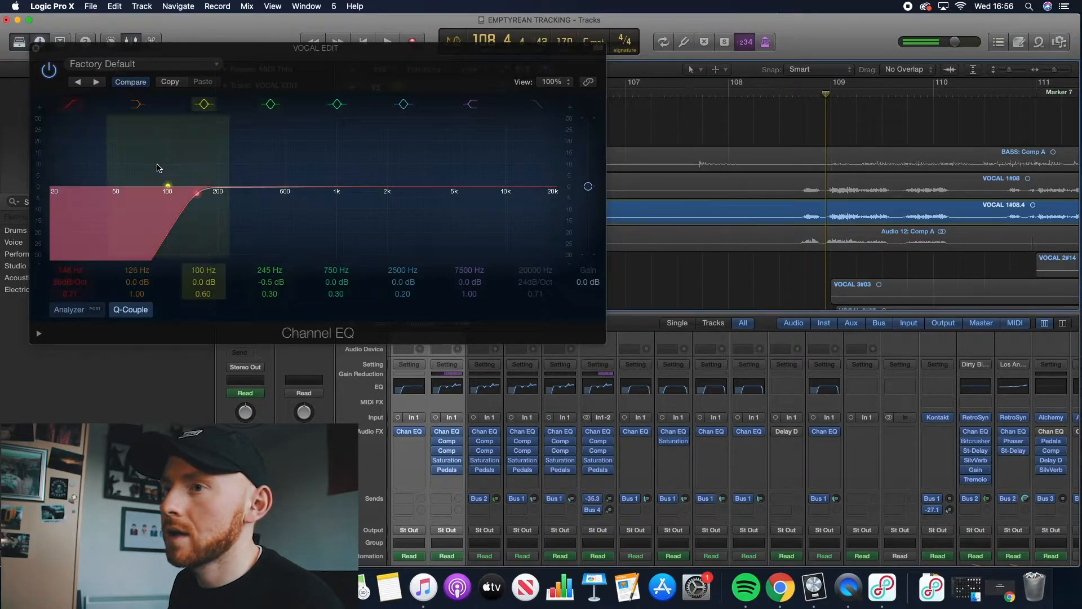
pyautogui.moveTo(167, 186); pyautogui.dragTo(288, 186)
pyautogui.moveTo(228, 208)
pyautogui.mouseDown()
pyautogui.moveTo(283, 212)
pyautogui.moveTo(279, 185)
pyautogui.moveTo(321, 189)
pyautogui.moveTo(327, 204)
pyautogui.moveTo(288, 187)
pyautogui.moveTo(299, 163)
pyautogui.mouseUp()
pyautogui.press('space')
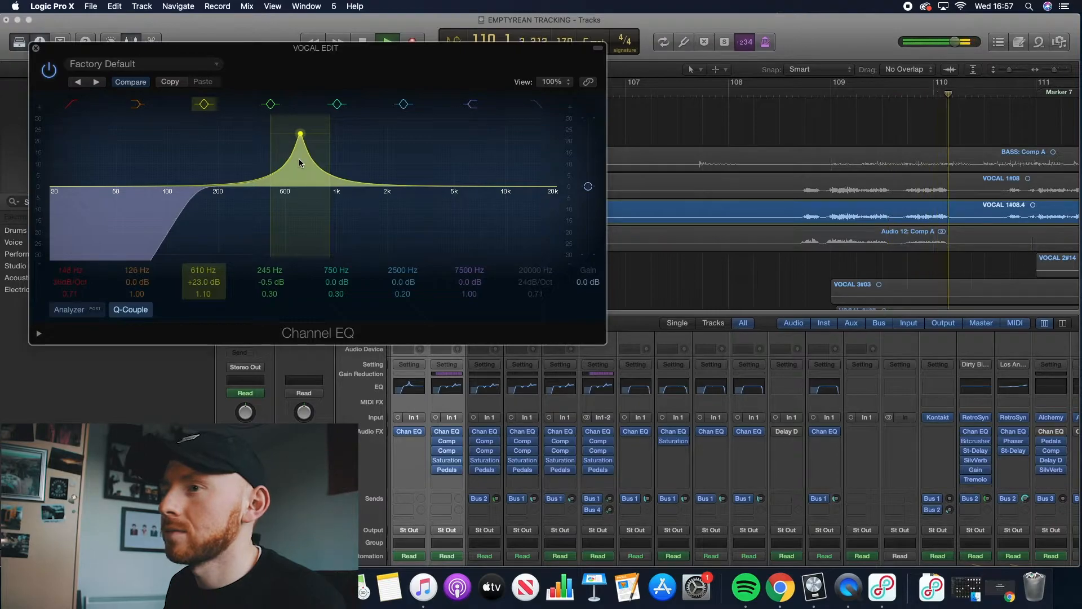
pyautogui.press('space')
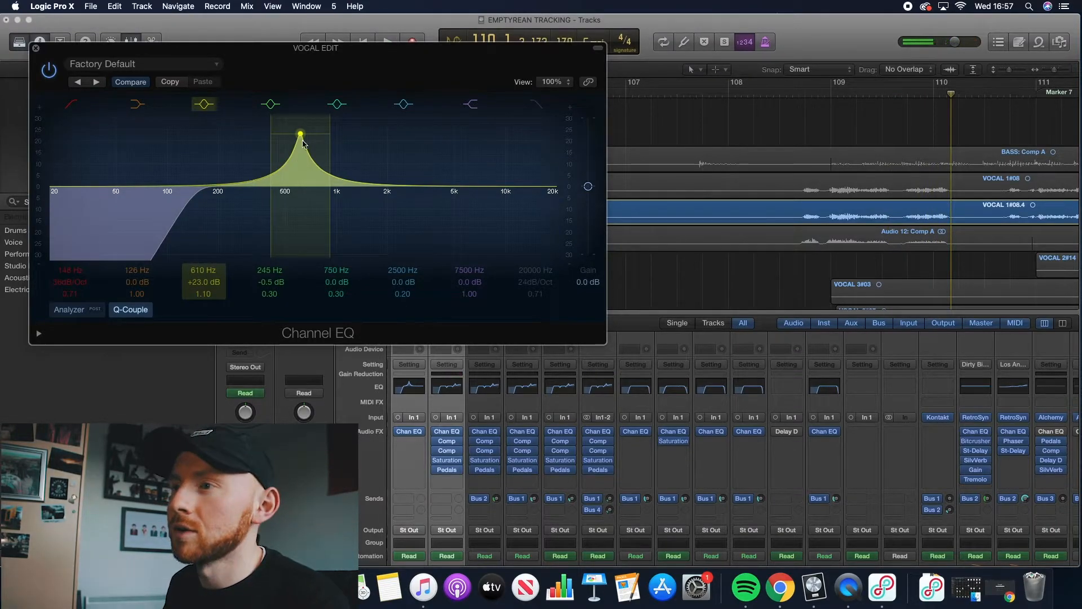
pyautogui.moveTo(212, 284); pyautogui.dragTo(212, 323)
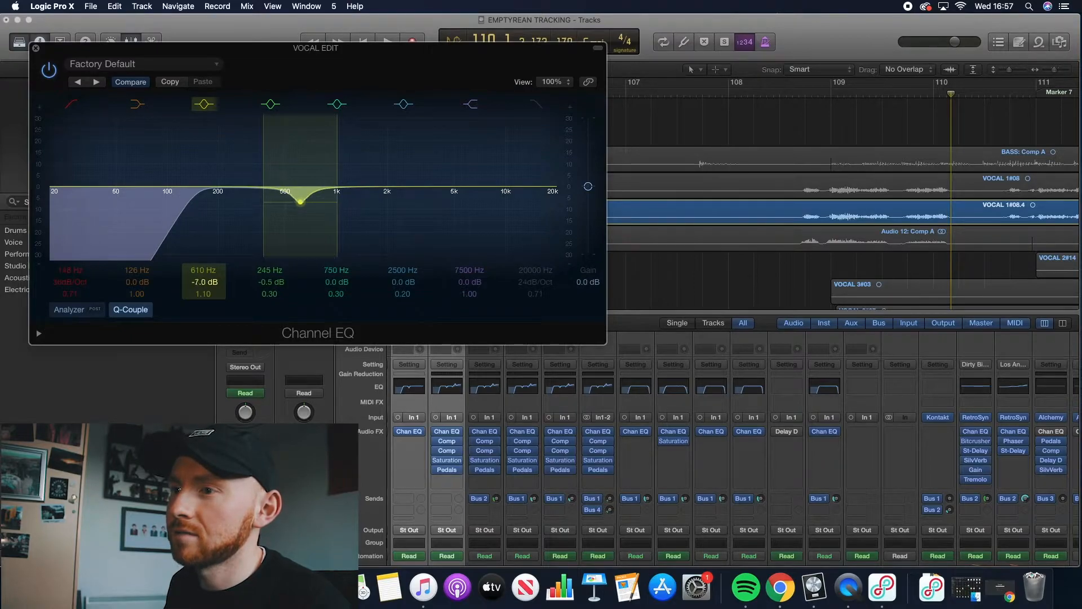
# Sweep the upper-mid EQ band with a boost while the vocal plays, then cut it 6 dB at 2450 Hz with Q 1.20
pyautogui.doubleClick(795, 95)
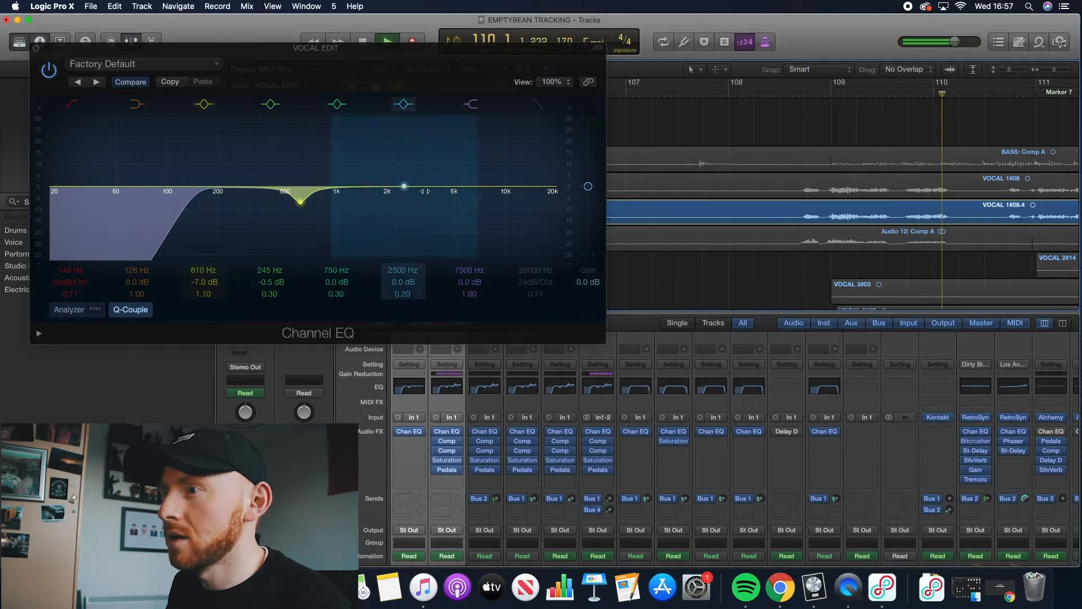
pyautogui.press('space')
pyautogui.click(398, 187)
pyautogui.moveTo(329, 239); pyautogui.dragTo(404, 174)
pyautogui.press('space')
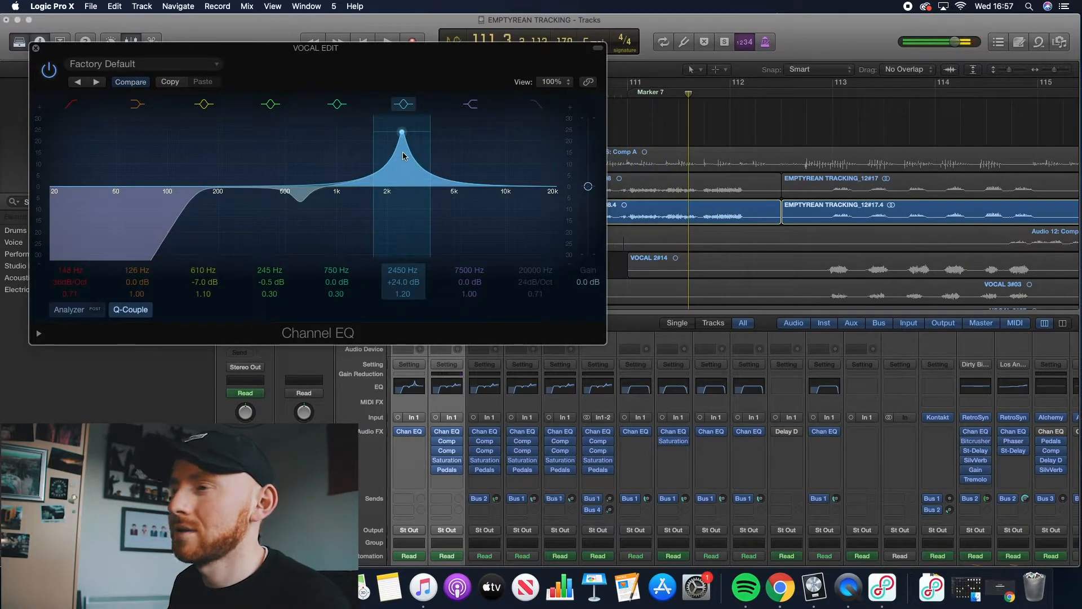
pyautogui.moveTo(408, 281); pyautogui.dragTo(409, 316)
# Raise the EQ's high shelf to +10 dB at 8800 Hz while replaying the vocal phrase
pyautogui.moveTo(485, 187); pyautogui.dragTo(499, 180)
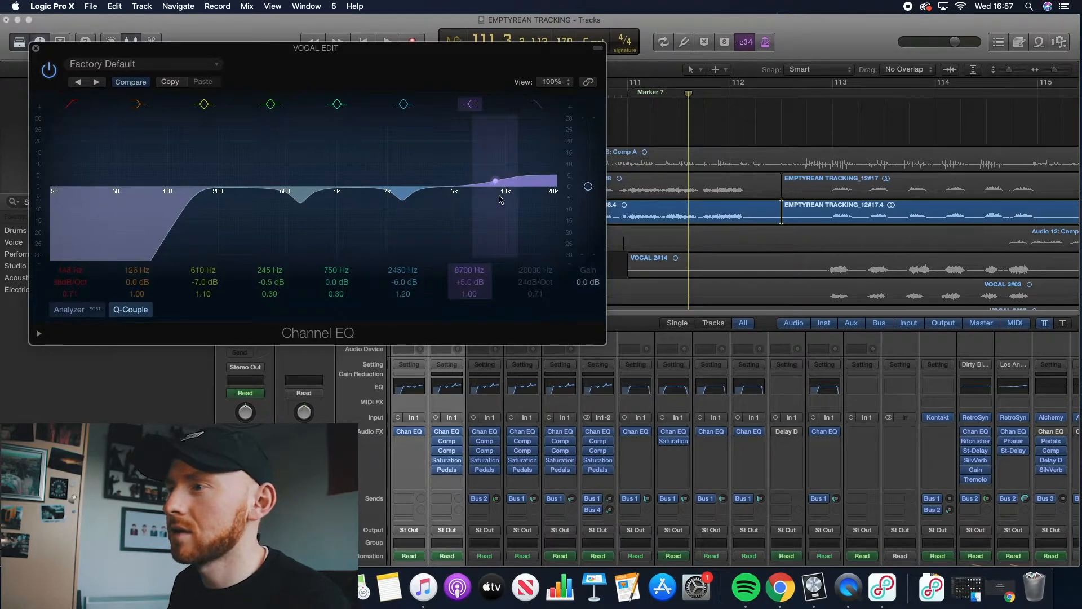
pyautogui.moveTo(496, 199); pyautogui.dragTo(496, 187)
pyautogui.press('space')
pyautogui.hscroll(-5, 814, 174)
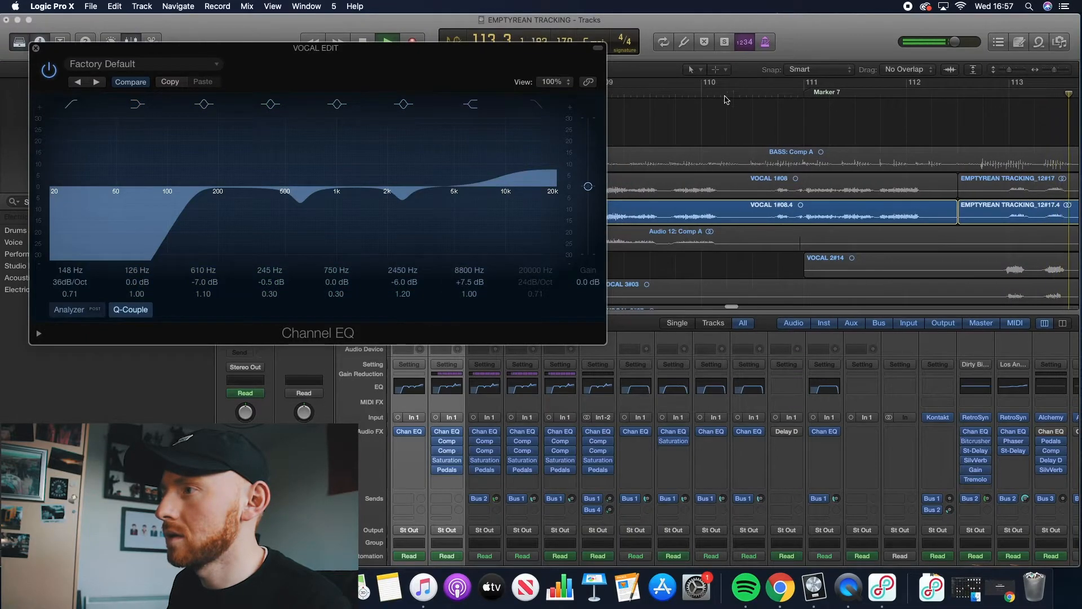
pyautogui.hscroll(-4, 713, 116)
pyautogui.press('space')
pyautogui.click(662, 93)
pyautogui.press('space')
pyautogui.moveTo(492, 206); pyautogui.dragTo(493, 201)
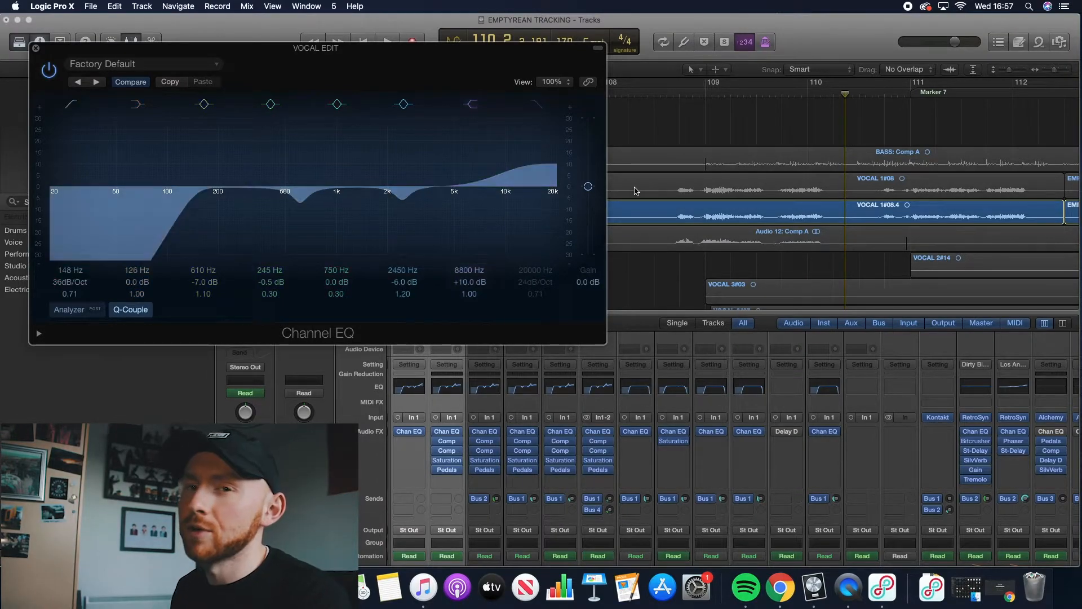
# Play the equalised vocal from bar 108, beat 3, to check the EQ by ear
pyautogui.click(654, 97)
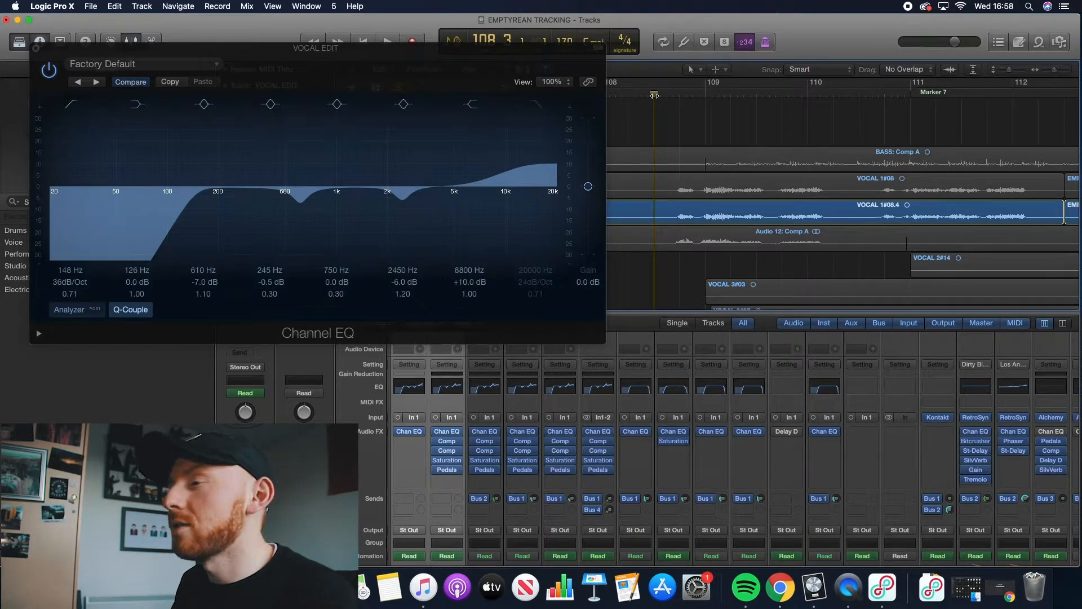
pyautogui.press('space')
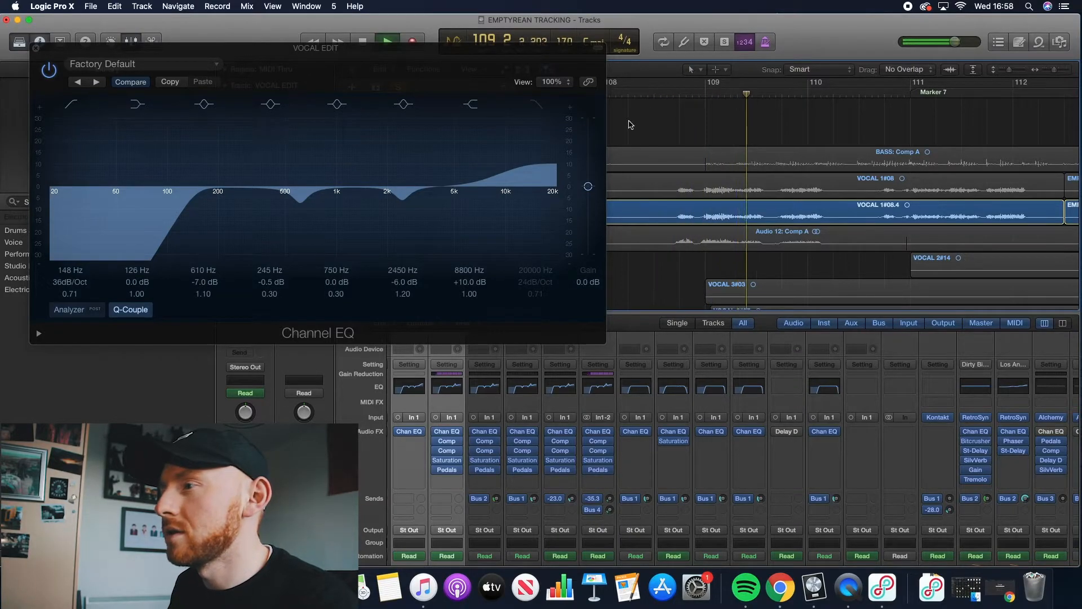
pyautogui.press('space')
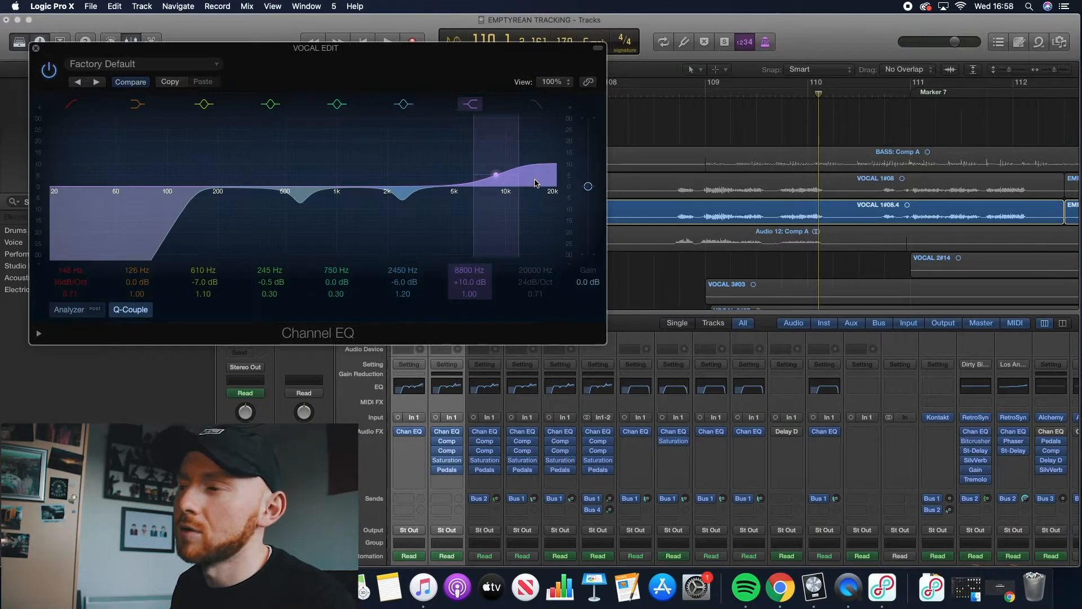
pyautogui.press('space')
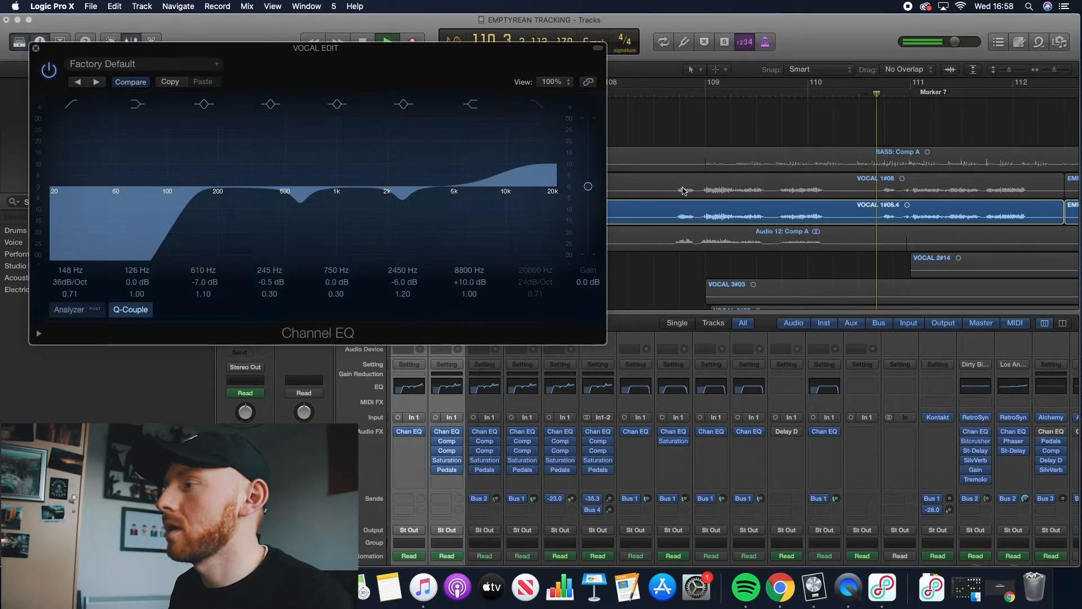
pyautogui.press('space')
# Close the Channel EQ and insert a mono Compressor after it on the VOCAL EDIT track
pyautogui.click(37, 49)
pyautogui.click(245, 304)
pyautogui.moveTo(254, 343)
pyautogui.moveTo(350, 353)
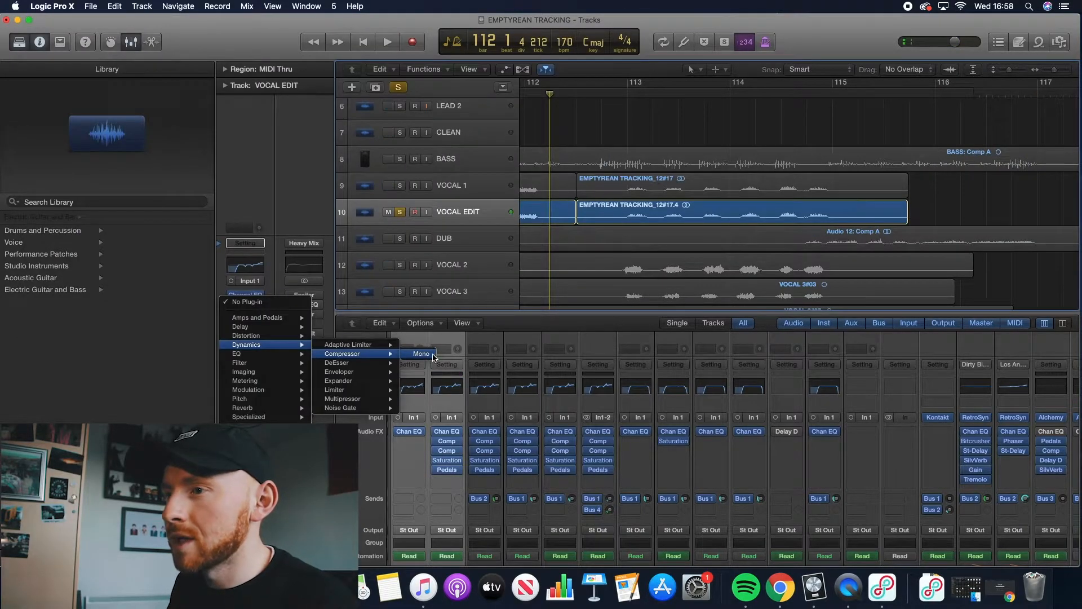
pyautogui.click(433, 356)
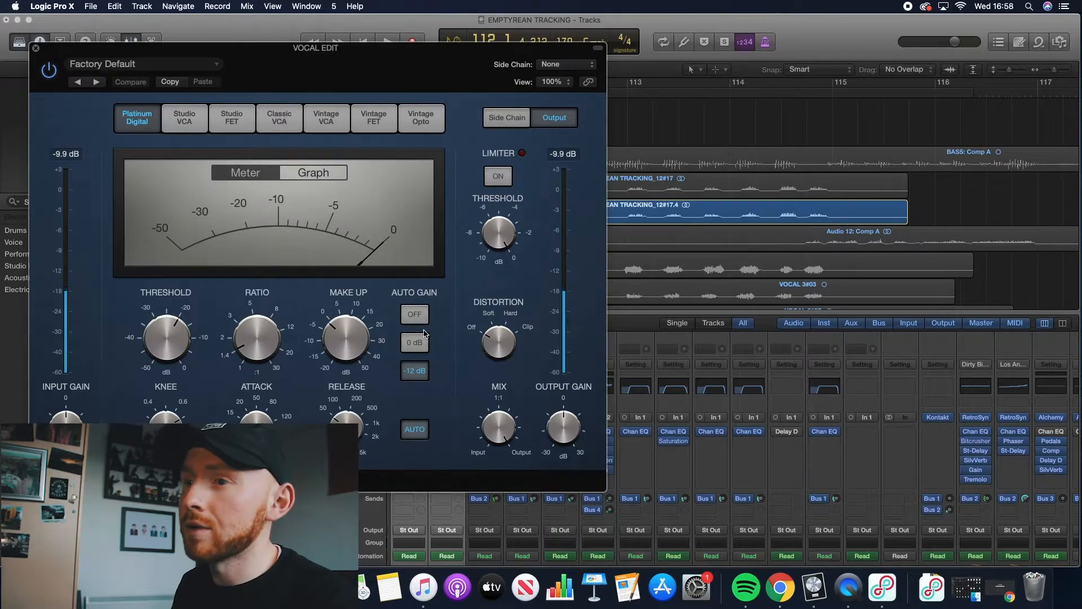
# Load the Compressor's Studio Vocal preset from the Voice presets and use the Vintage FET model
pyautogui.click(371, 124)
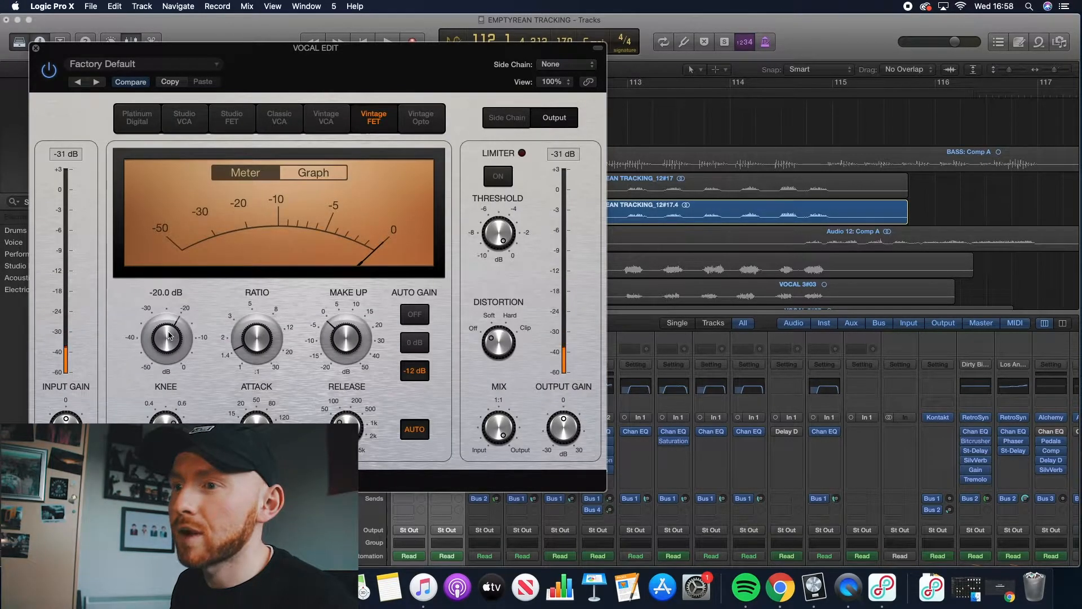
pyautogui.click(141, 64)
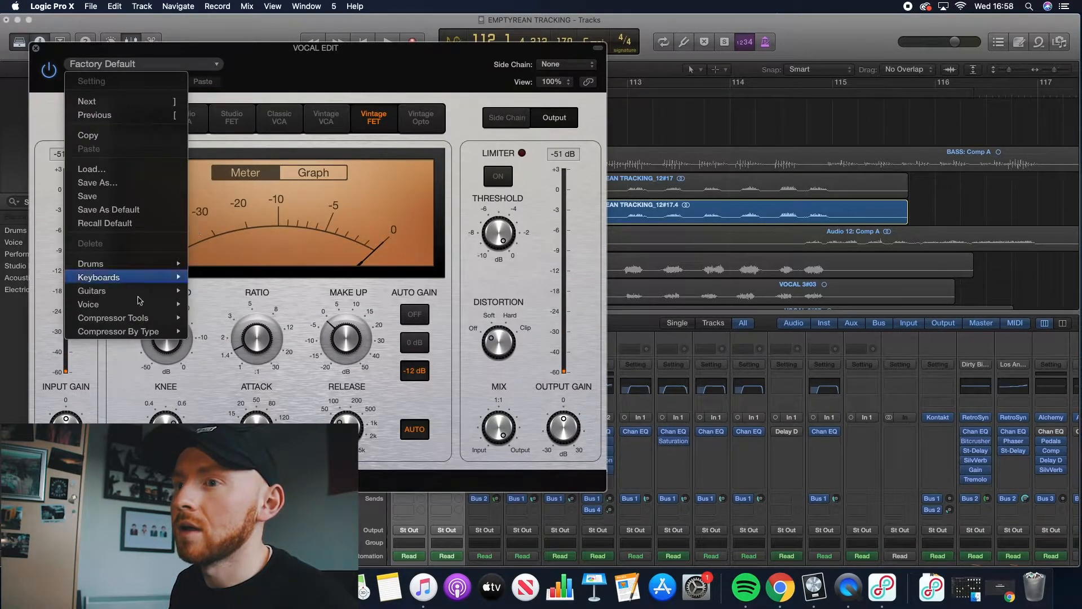
pyautogui.moveTo(163, 291)
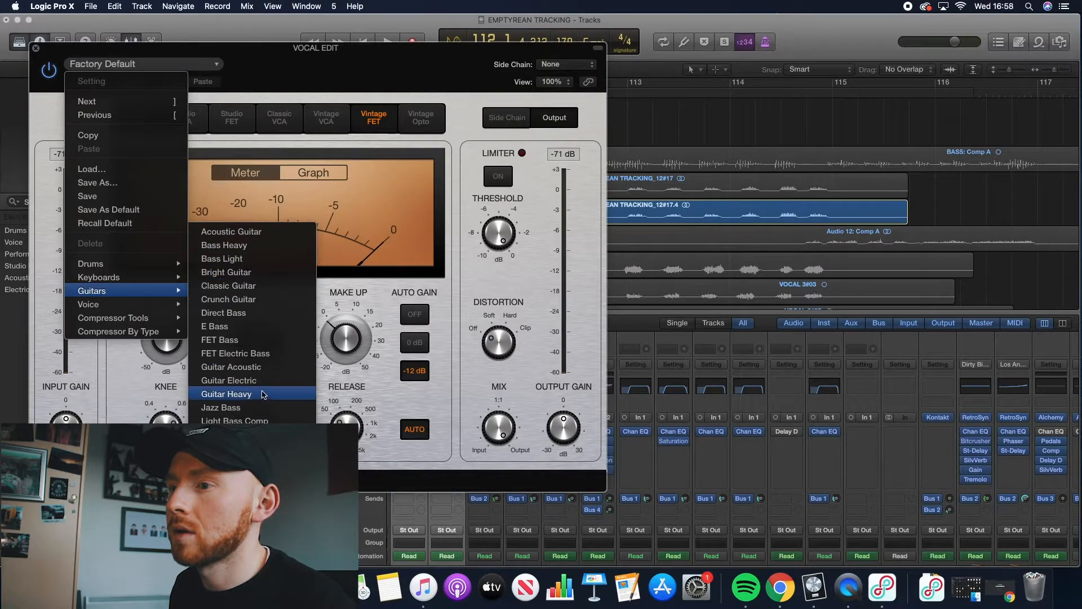
pyautogui.moveTo(190, 308)
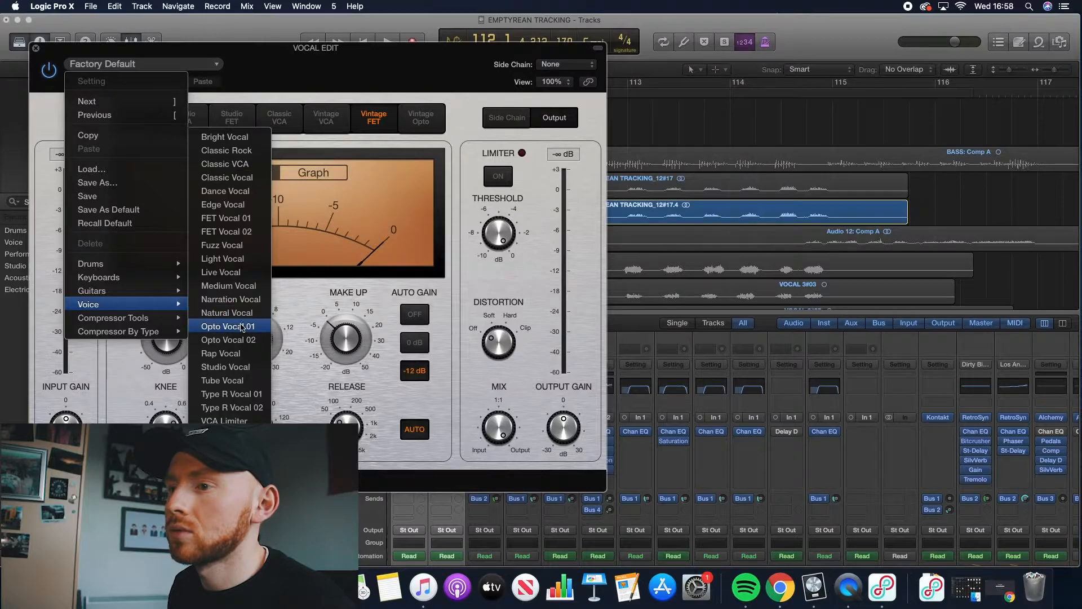
pyautogui.click(247, 366)
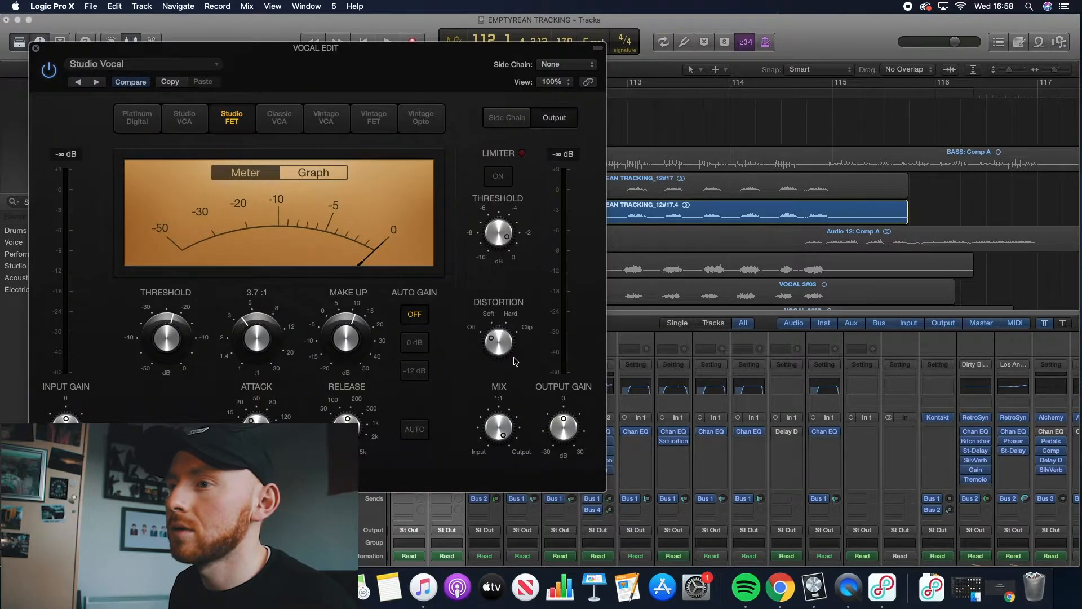
pyautogui.click(373, 117)
# Replay the vocal and adjust the compressor's attack, setting its ratio to 3.1:1 and make-up gain to 2 dB, then close it
pyautogui.press('space')
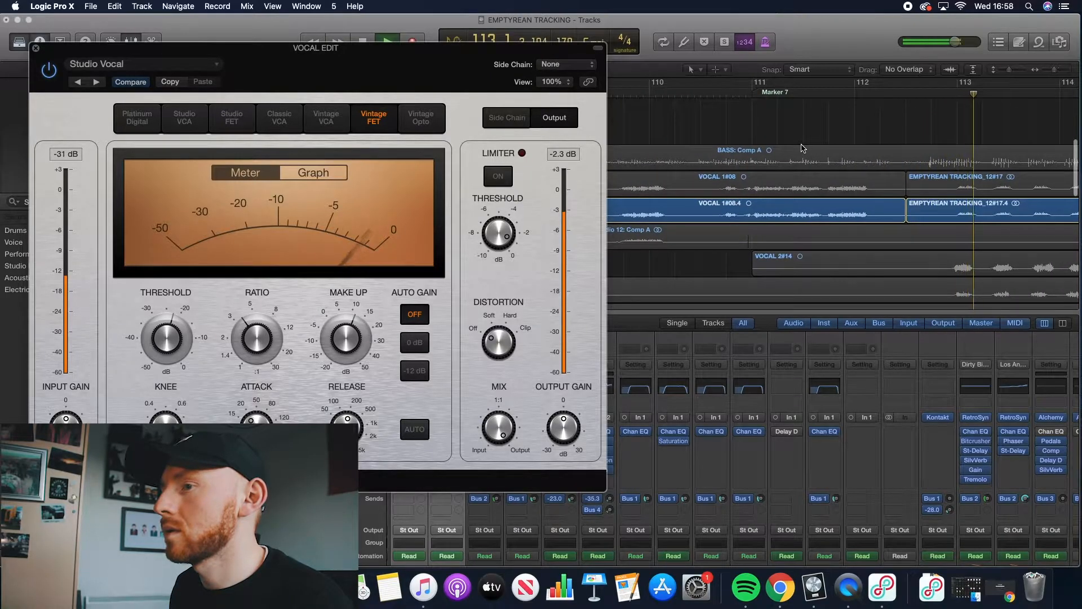
pyautogui.hscroll(-3, 688, 93)
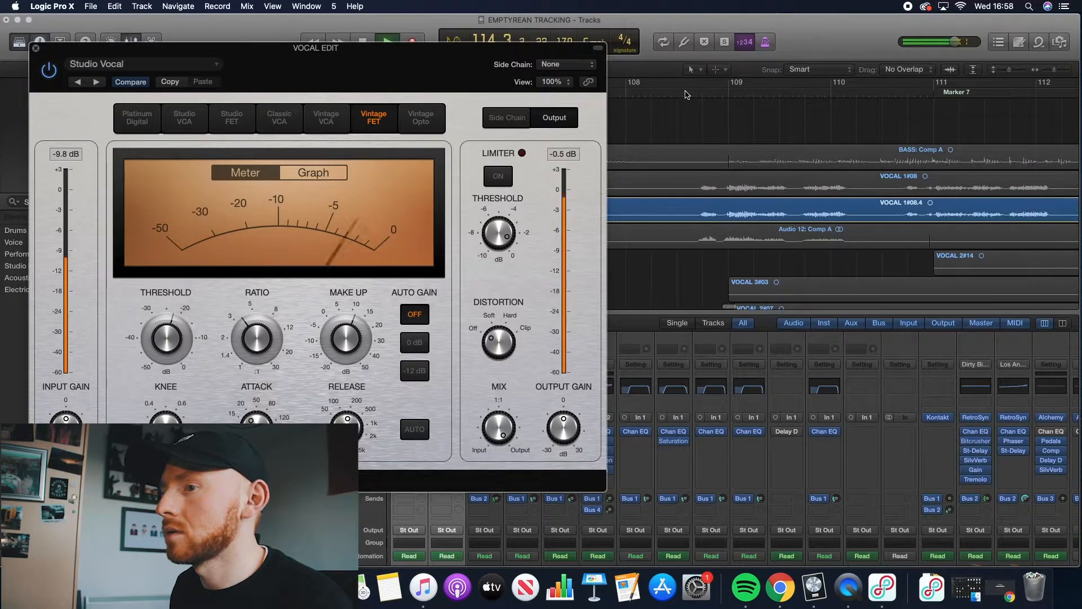
pyautogui.click(684, 91)
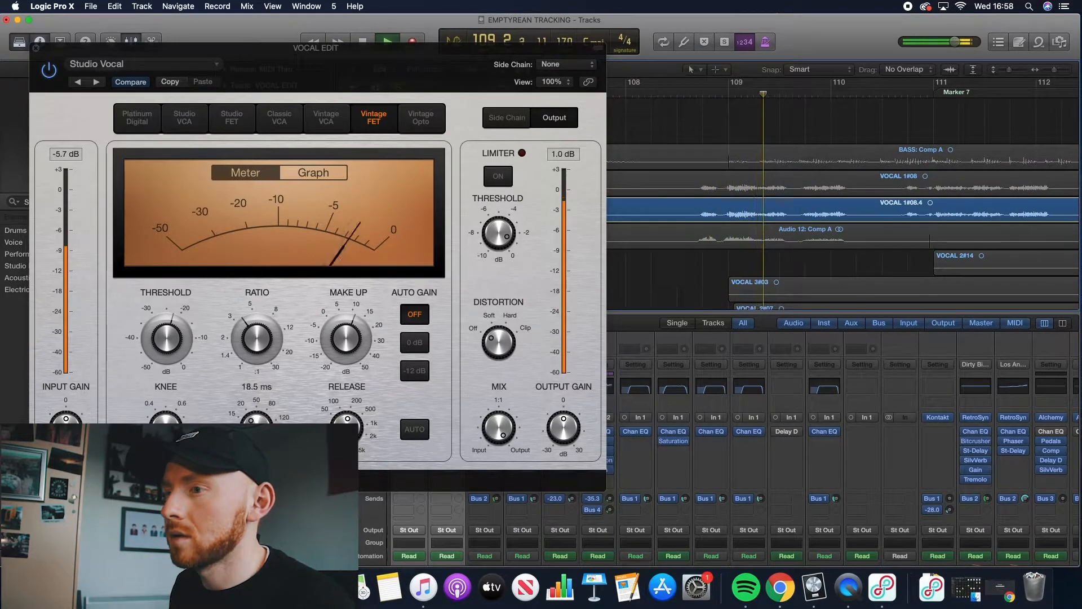
pyautogui.moveTo(357, 342); pyautogui.dragTo(357, 350)
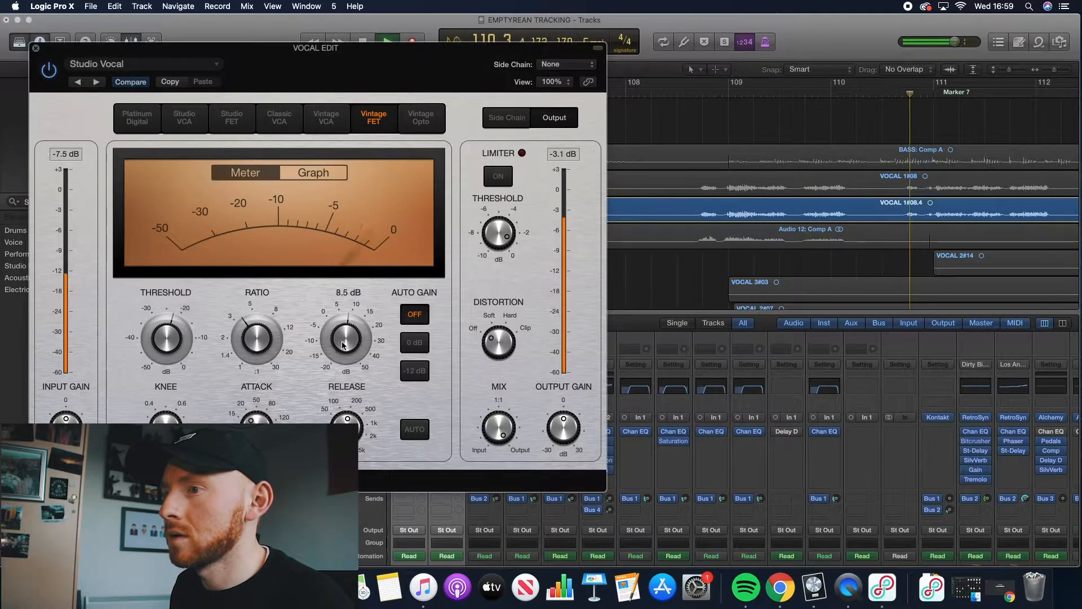
pyautogui.click(690, 93)
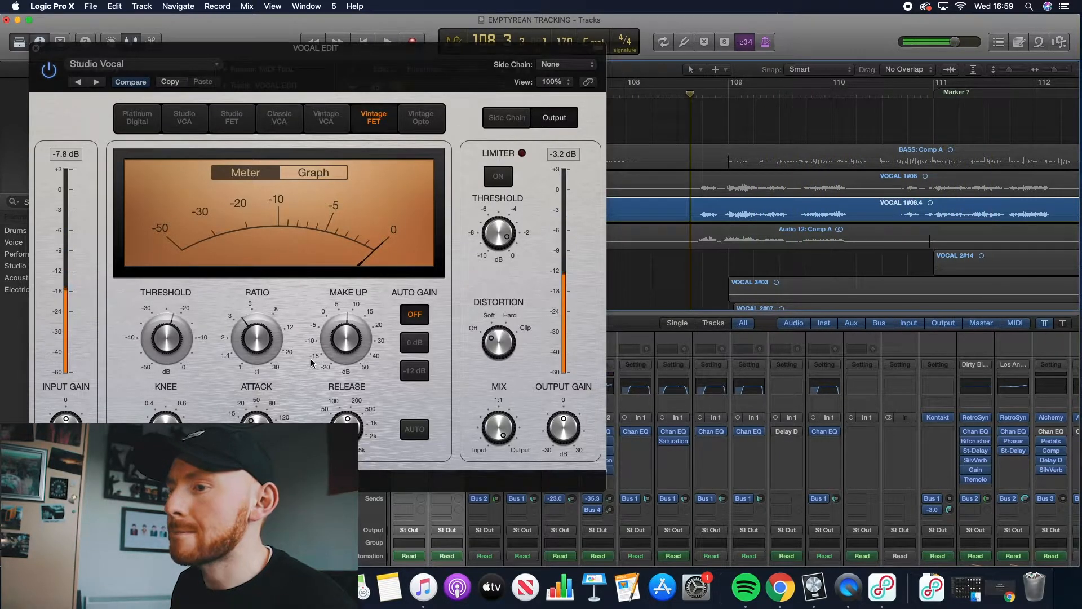
pyautogui.moveTo(255, 427); pyautogui.dragTo(256, 439)
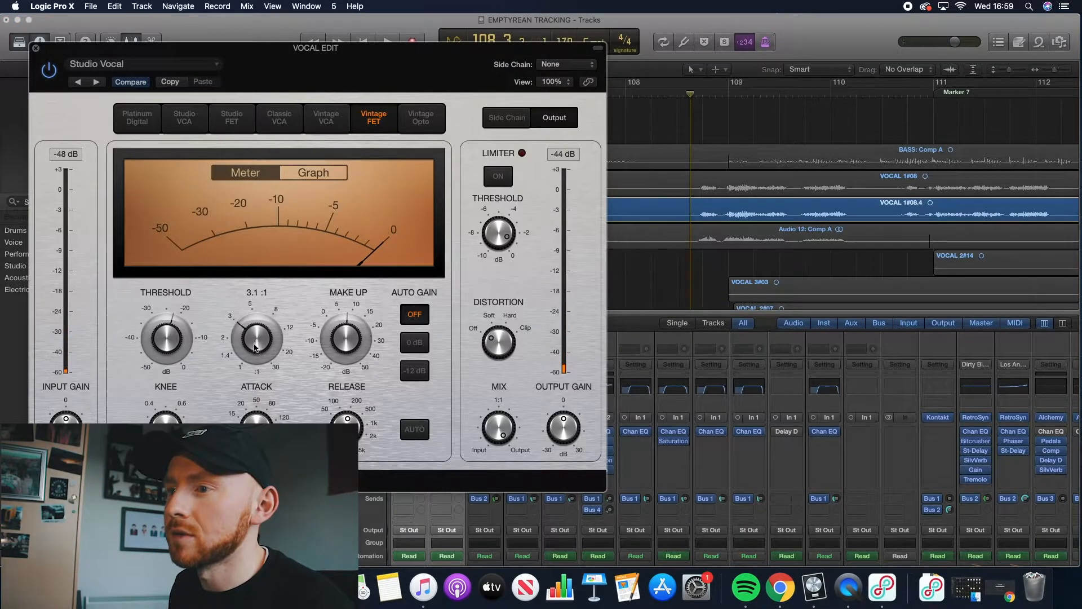
pyautogui.press('space')
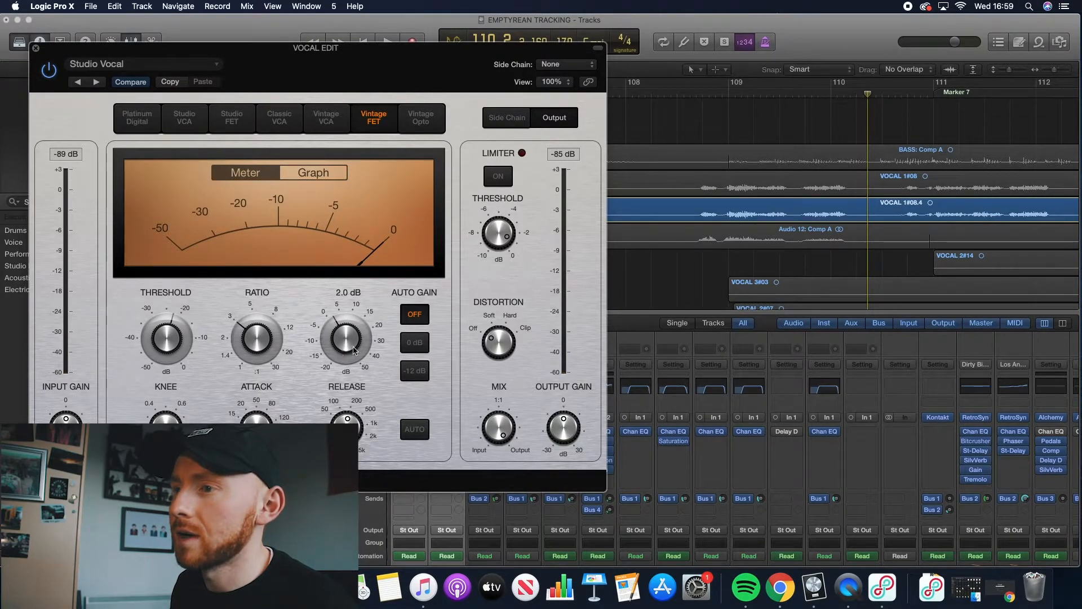
pyautogui.click(35, 48)
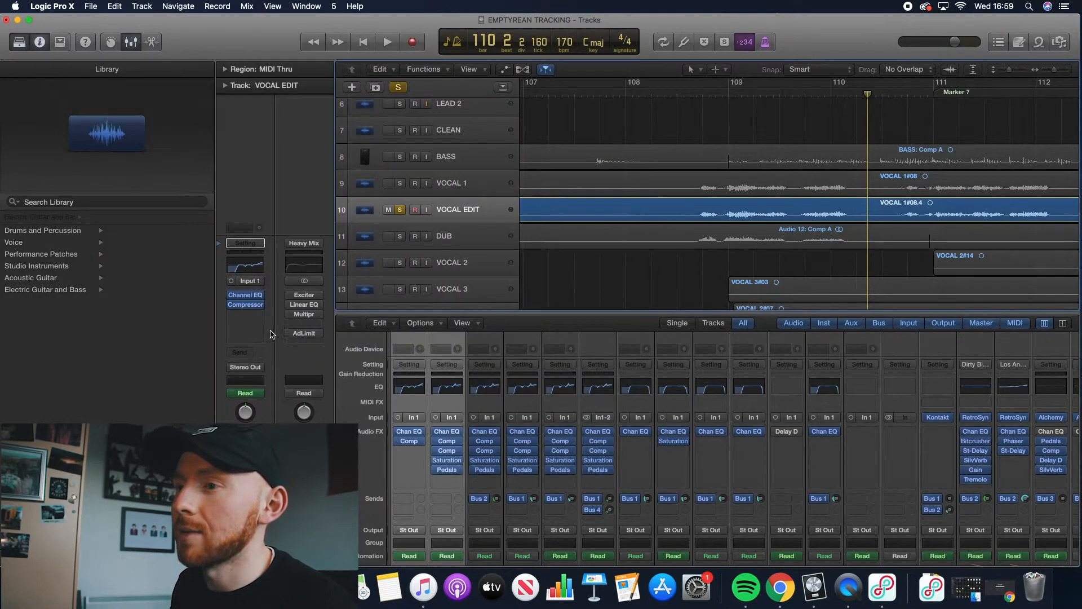
# Insert a second mono Compressor on the VOCAL EDIT track and choose its Studio FET model
pyautogui.click(252, 317)
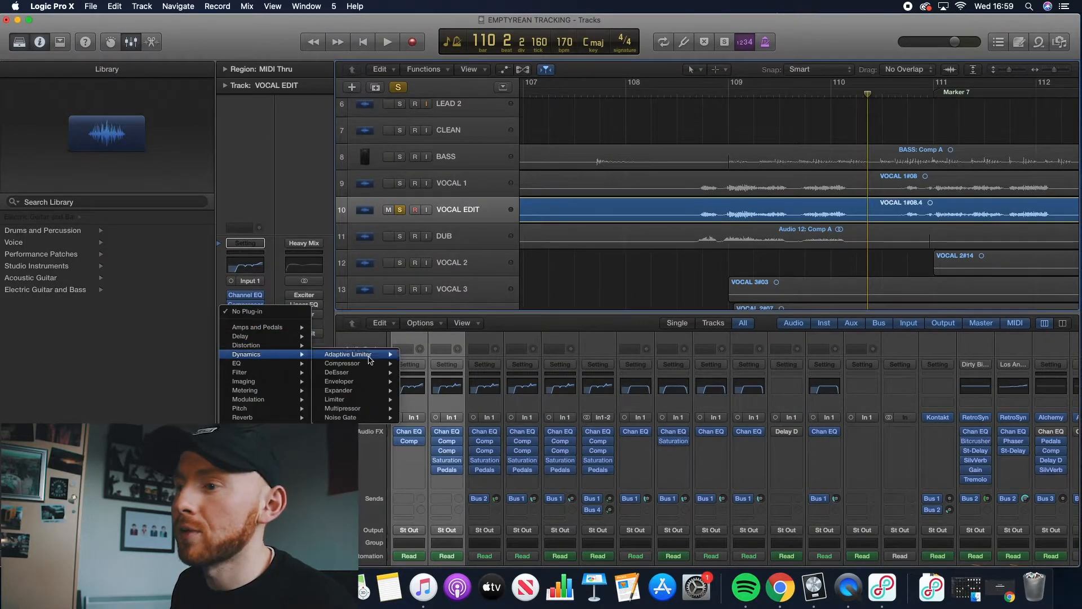
pyautogui.moveTo(398, 366)
pyautogui.click(422, 364)
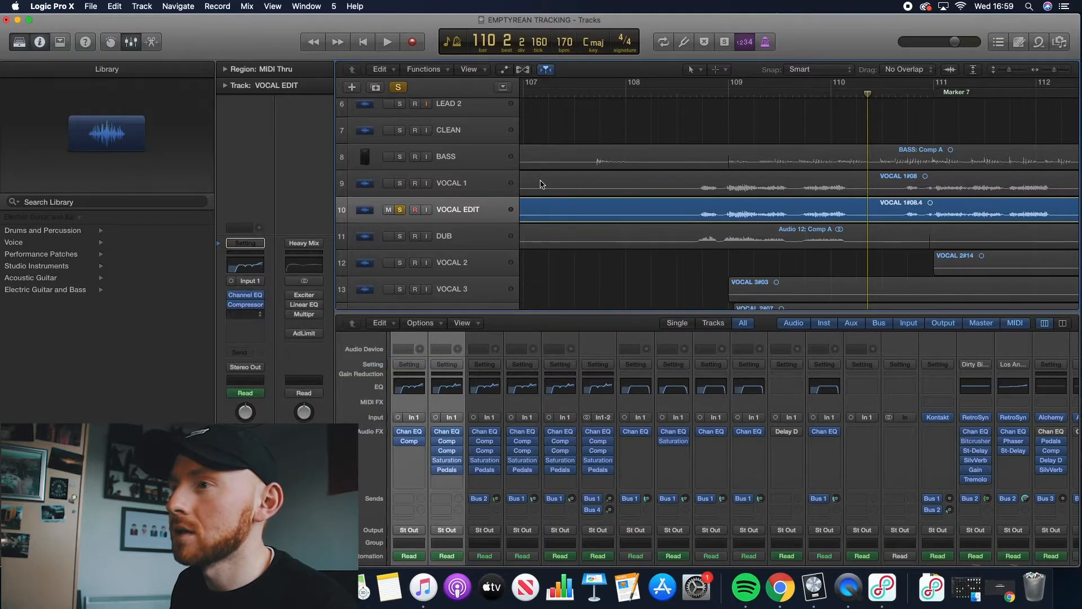
pyautogui.click(235, 120)
# Set the second compressor's threshold to about -40 dB and ratio to 4.2:1, adjust its attack, and set the release to 180 ms
pyautogui.moveTo(167, 338); pyautogui.dragTo(152, 420)
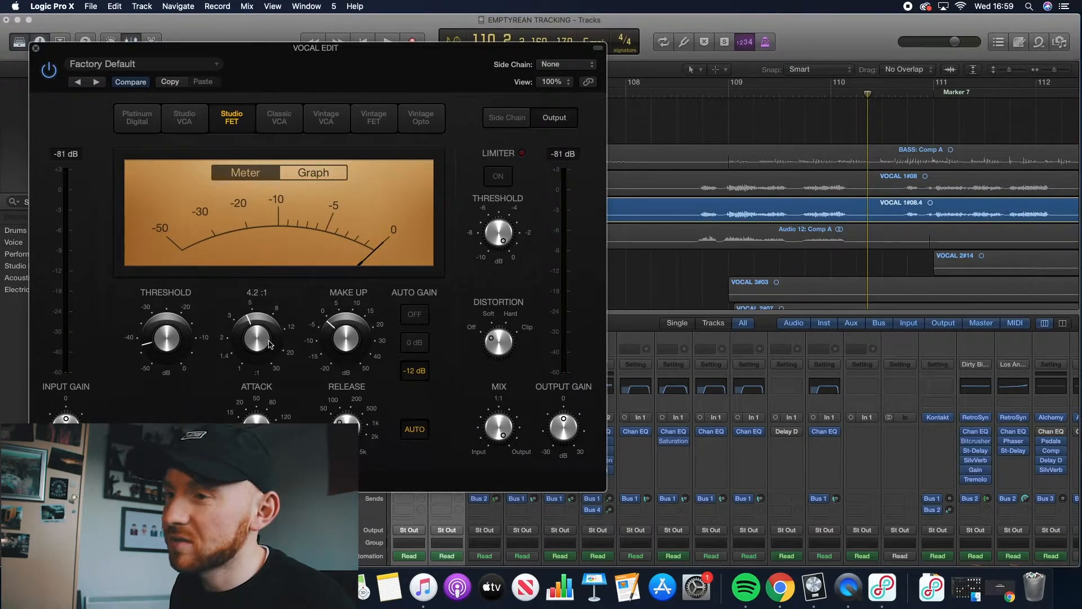
pyautogui.moveTo(257, 431); pyautogui.dragTo(257, 447)
pyautogui.moveTo(343, 431); pyautogui.dragTo(343, 420)
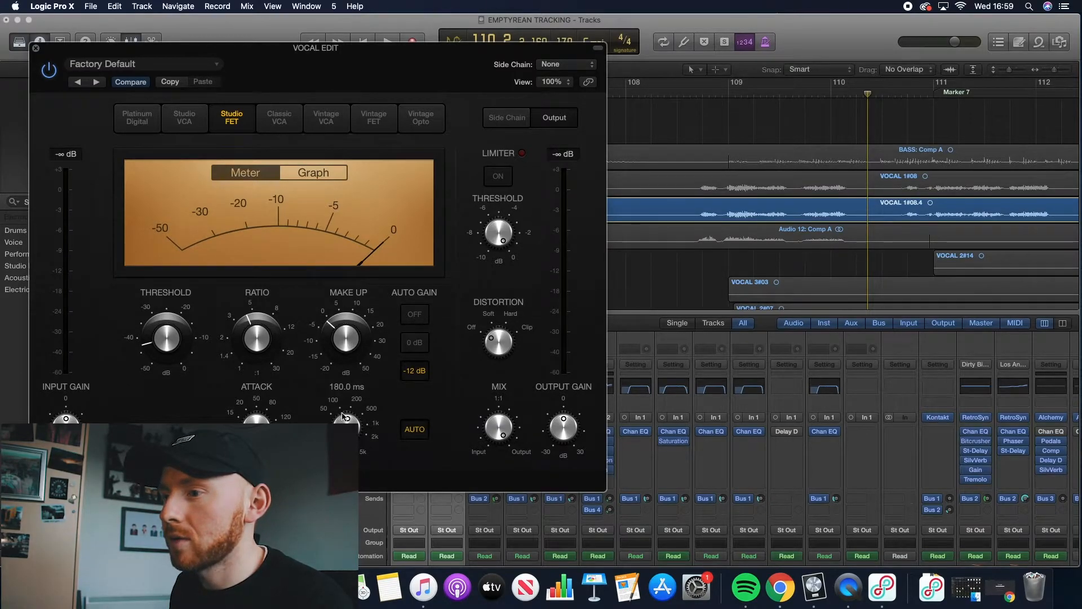
# Play the vocal and refine the second compressor with auto gain off, attack at 0 ms and release at 210 ms
pyautogui.click(699, 91)
pyautogui.press('space')
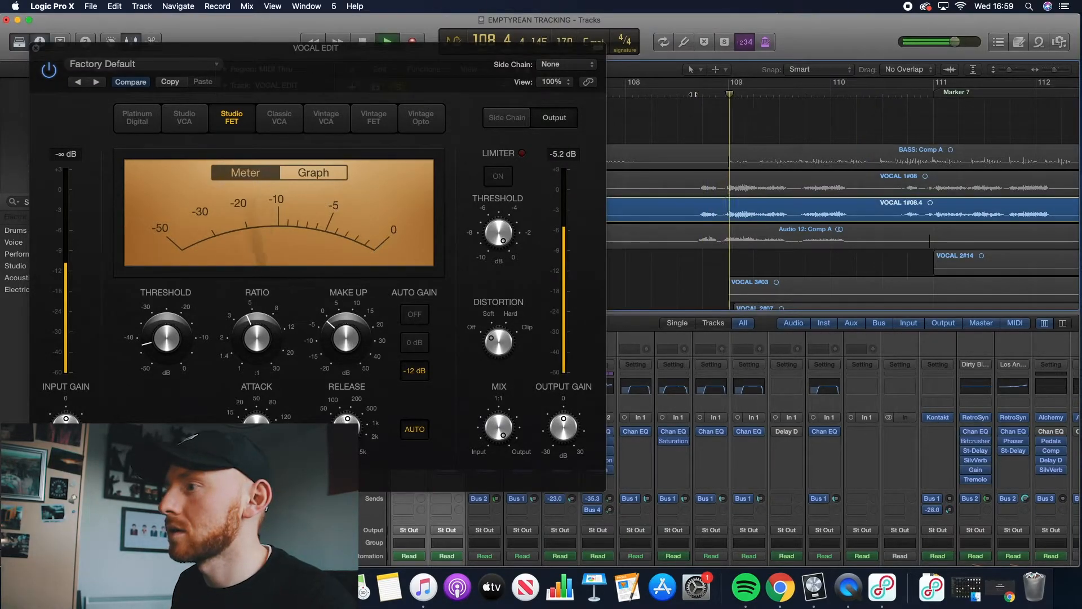
pyautogui.moveTo(257, 431); pyautogui.dragTo(251, 367)
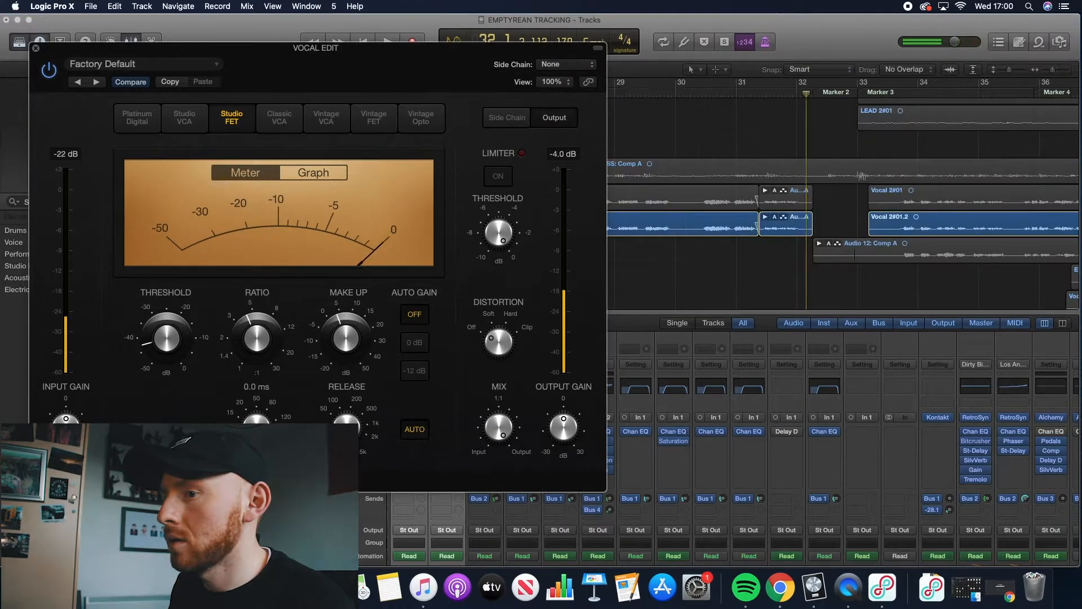
pyautogui.moveTo(347, 420); pyautogui.dragTo(353, 363)
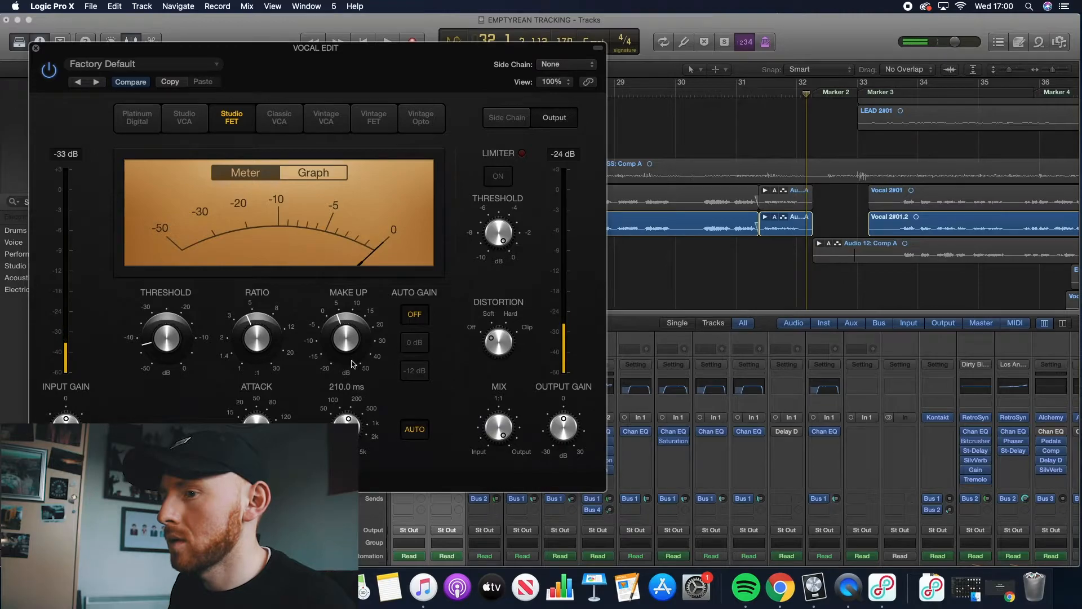
# Replay the vocal around bar 30 while adjusting the second compressor's make-up gain, settle it at 13 dB, and close the compressor
pyautogui.click(704, 89)
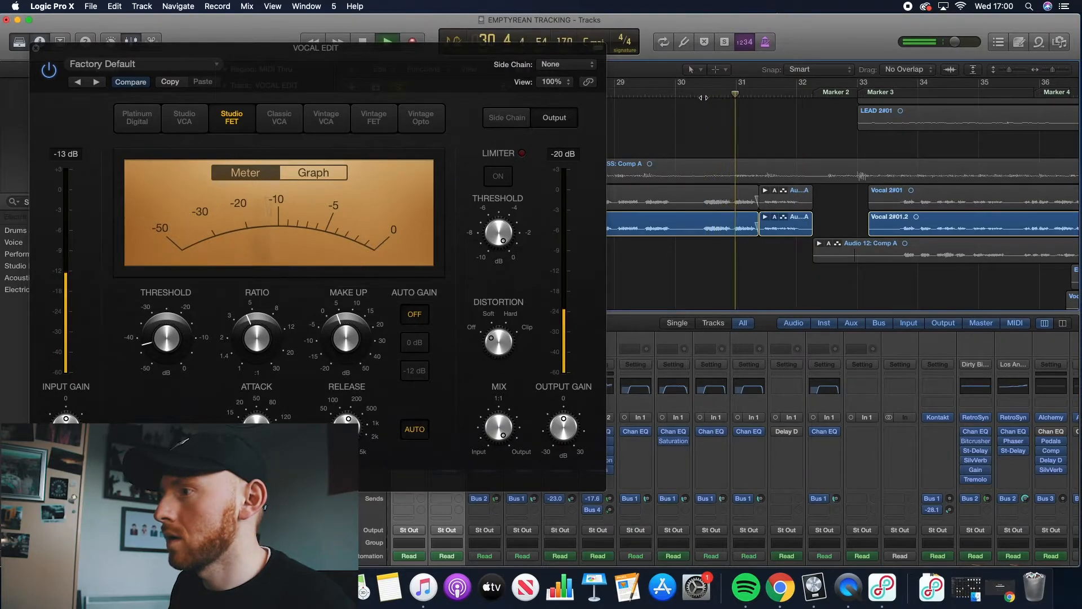
pyautogui.press('space')
pyautogui.moveTo(346, 342); pyautogui.dragTo(347, 334)
pyautogui.click(711, 99)
pyautogui.press('space')
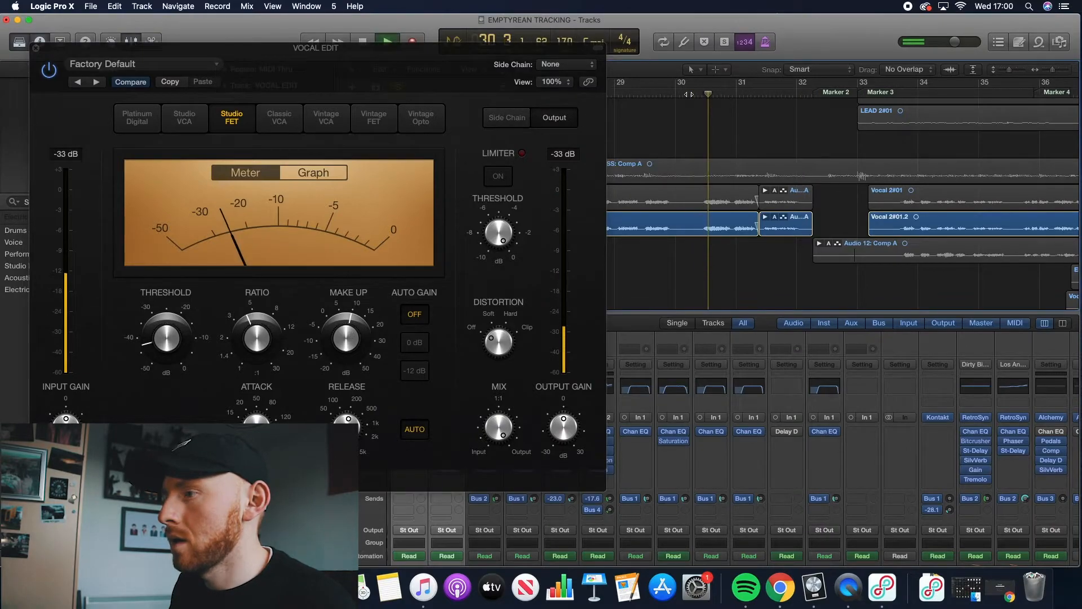
pyautogui.moveTo(348, 342); pyautogui.dragTo(348, 321)
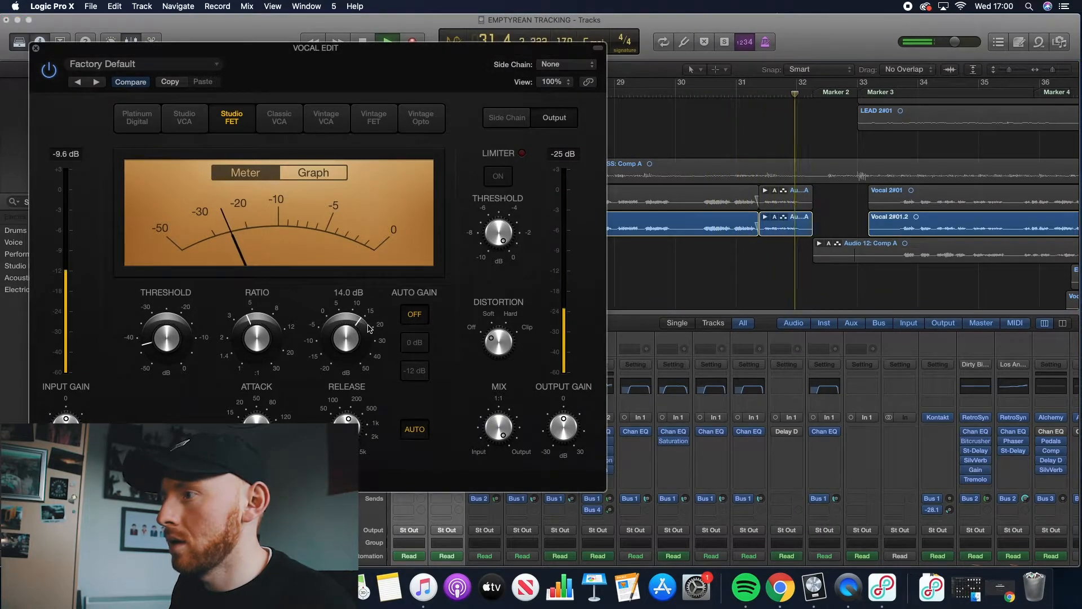
pyautogui.click(690, 94)
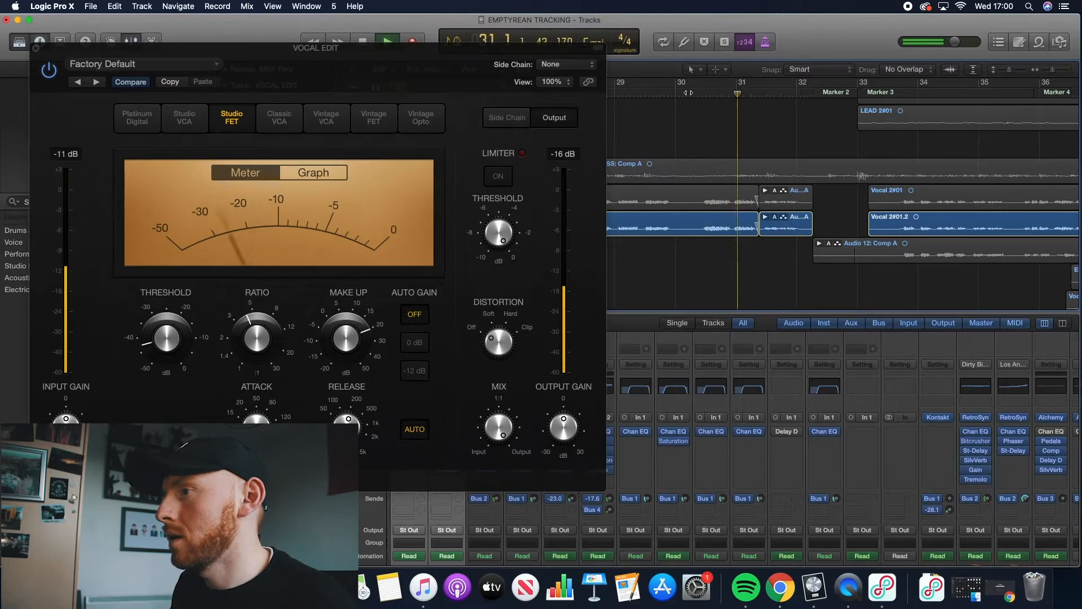
pyautogui.press('space')
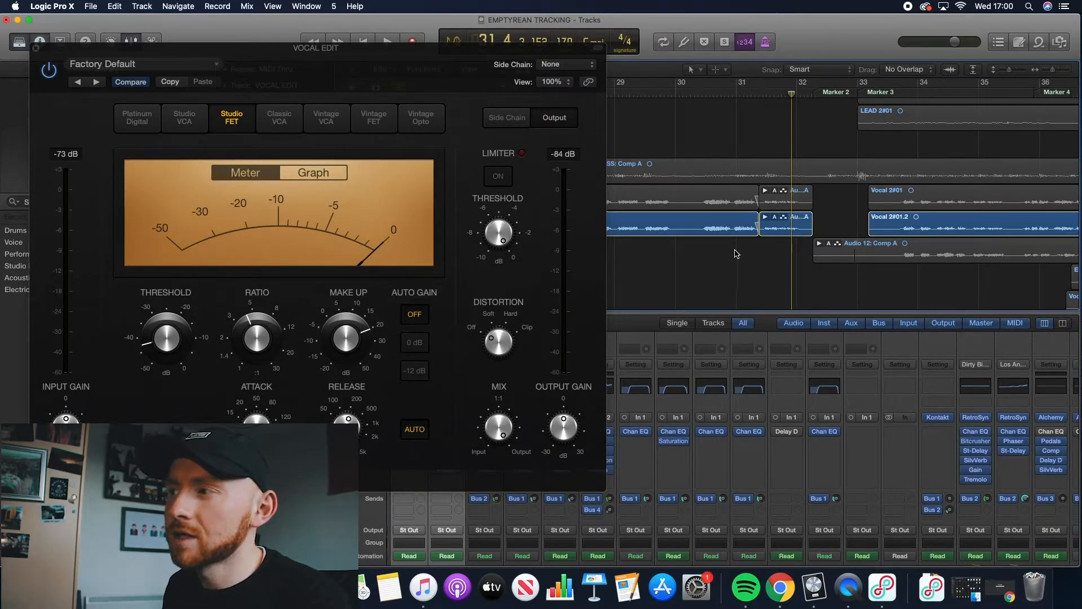
pyautogui.click(690, 94)
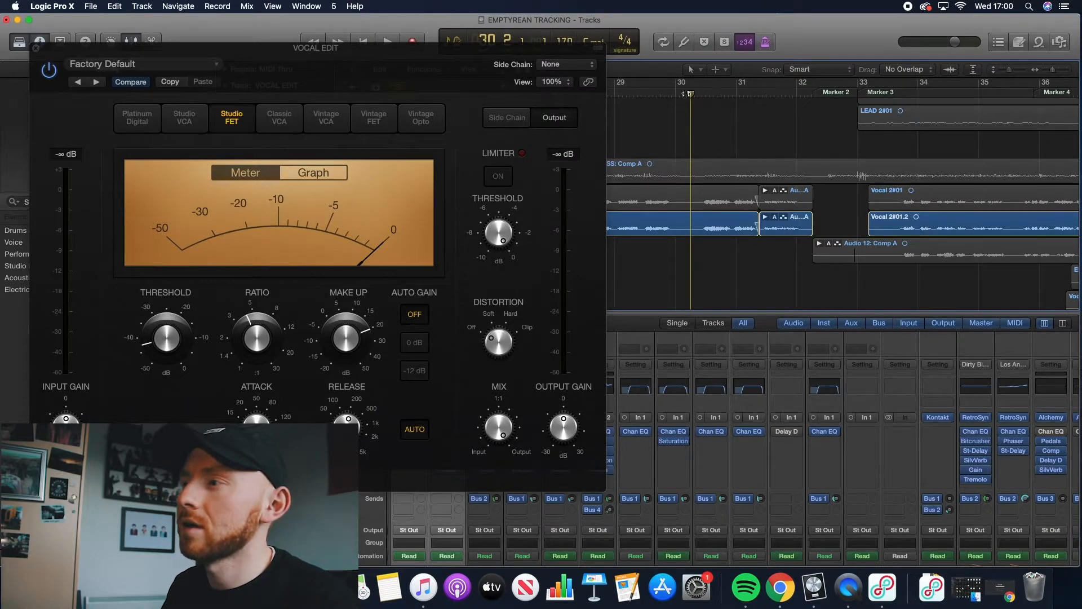
pyautogui.press('space')
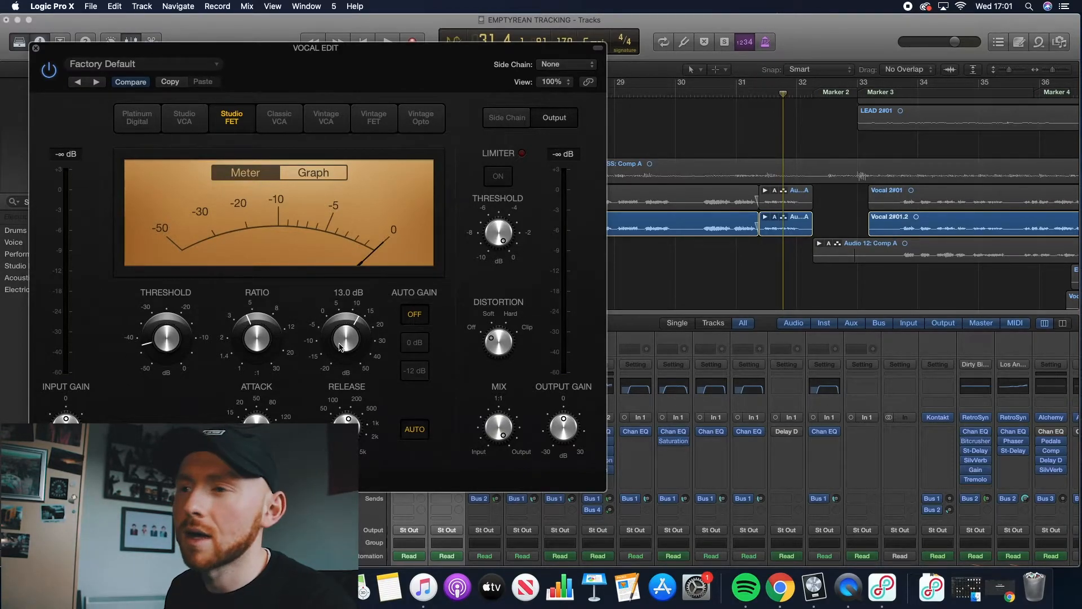
pyautogui.click(36, 49)
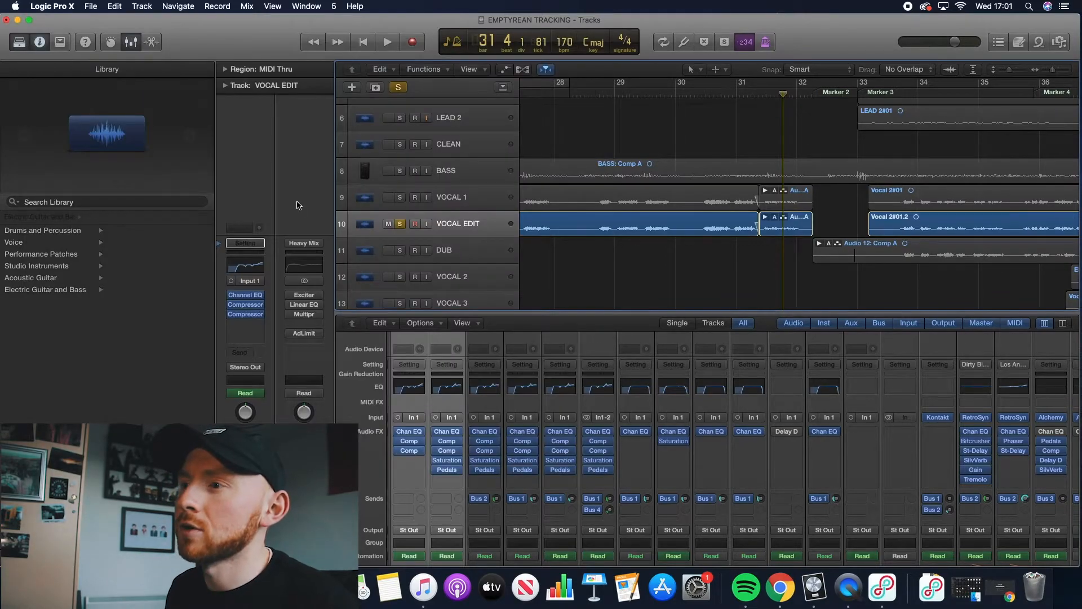
# Insert Distortion II in the slot after the second compressor on the VOCAL EDIT track
pyautogui.click(245, 324)
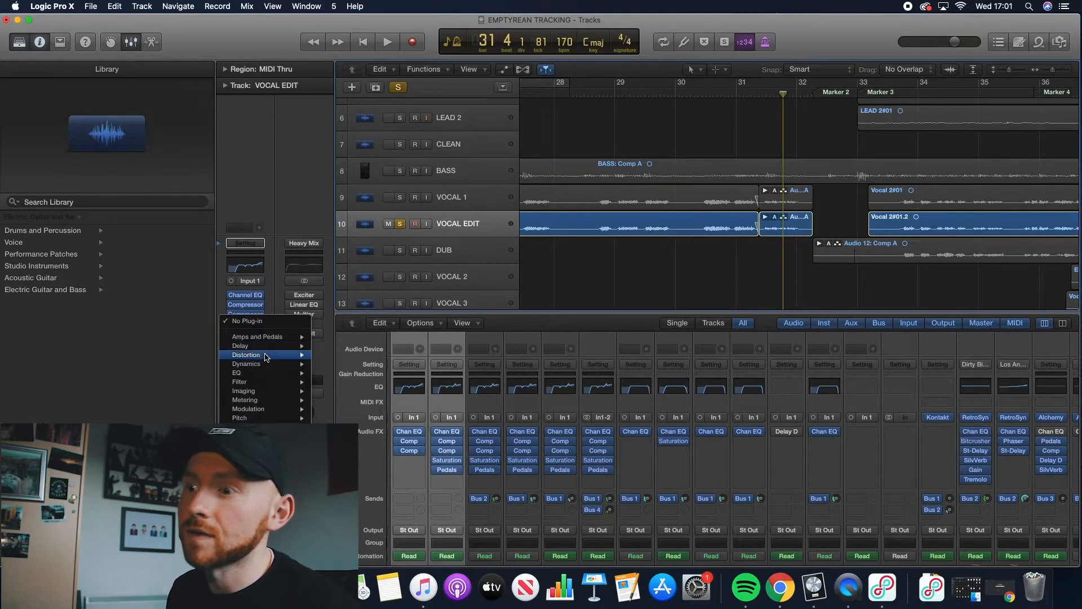
pyautogui.moveTo(265, 364)
pyautogui.moveTo(360, 426)
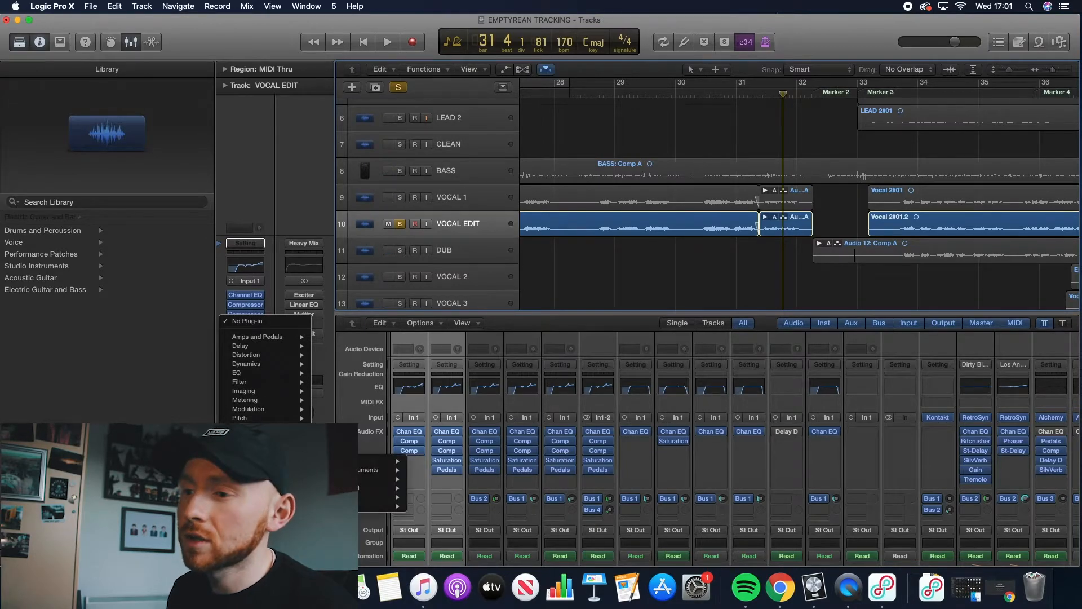
pyautogui.moveTo(362, 384)
pyautogui.click(420, 383)
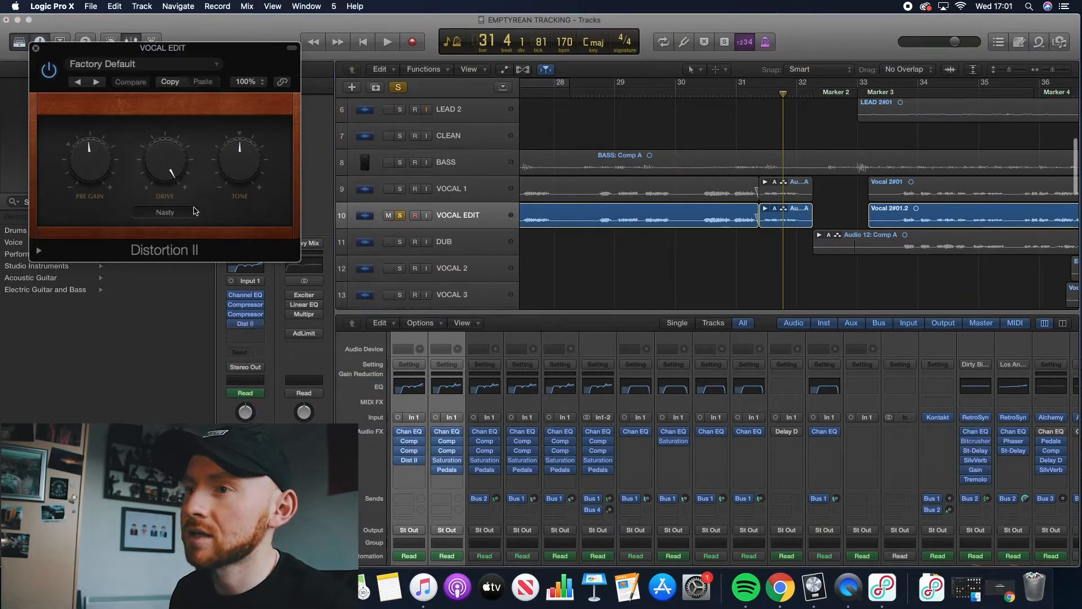
# Play the vocal through Distortion II while raising its pre gain and tone slightly, then stop playback and close it
pyautogui.press('space')
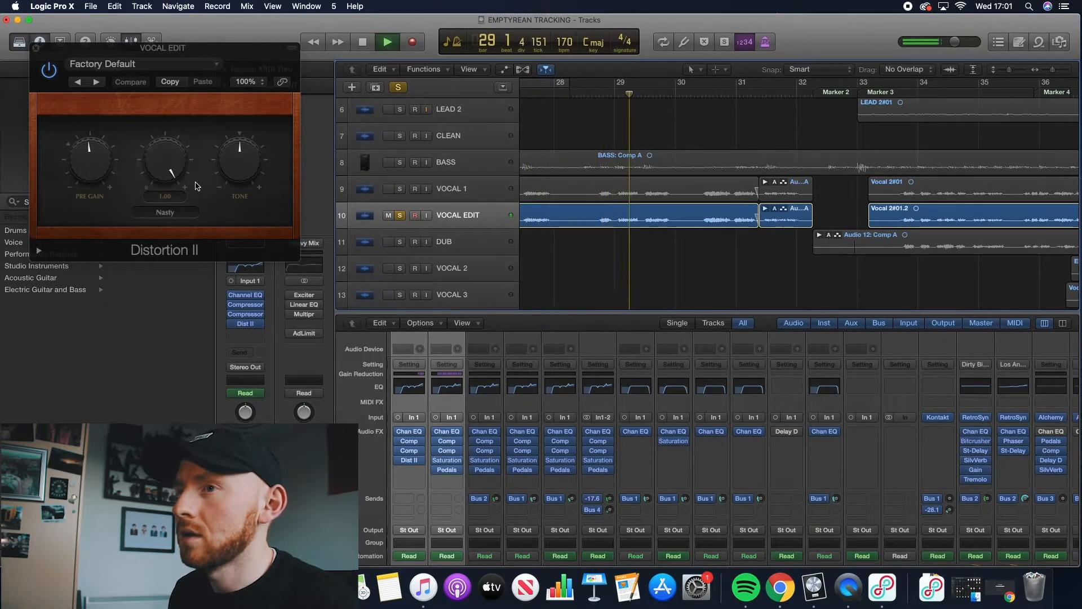
pyautogui.moveTo(92, 162); pyautogui.dragTo(96, 145)
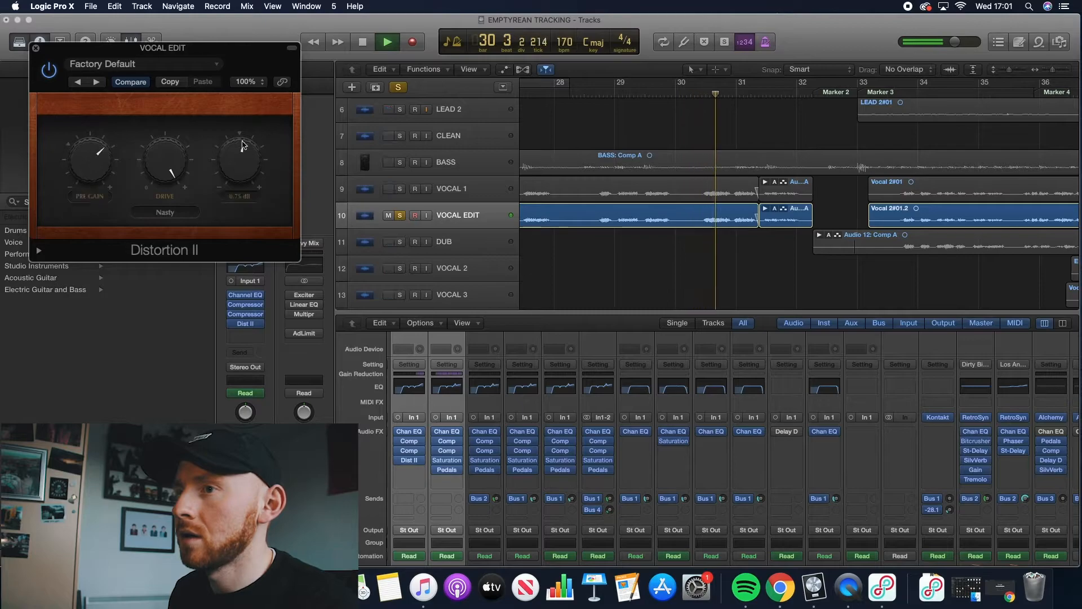
pyautogui.press('space')
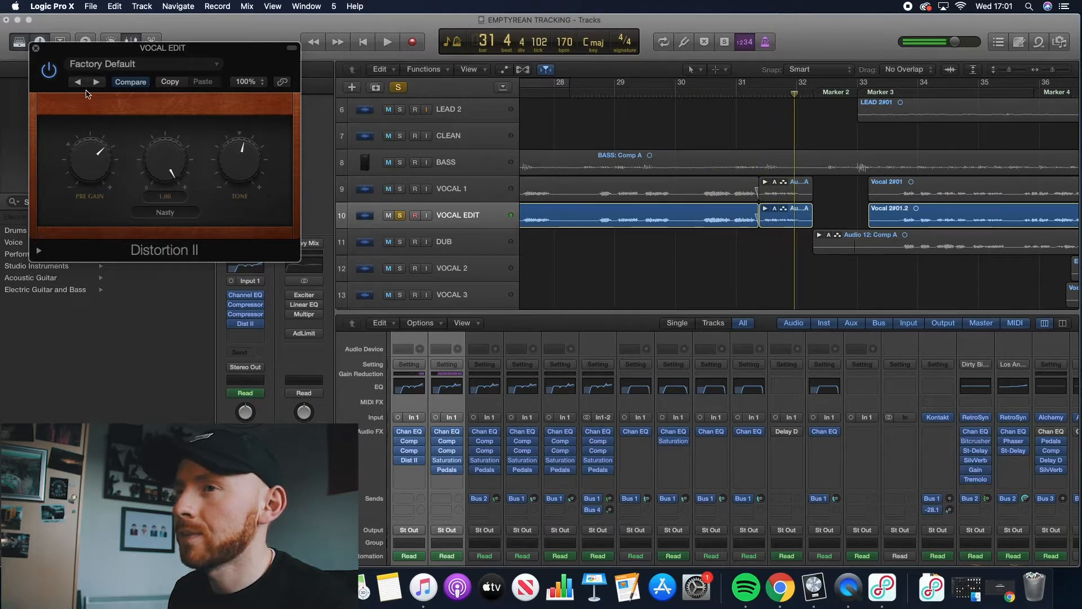
pyautogui.click(35, 48)
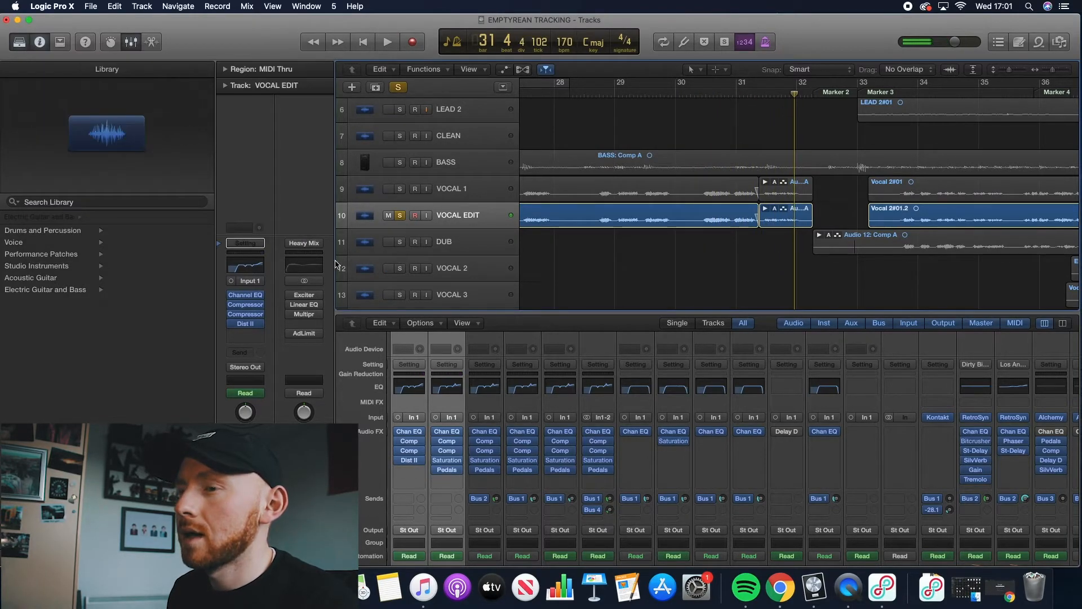
# Replace Distortion II on the VOCAL EDIT track with the Softube Saturation Knob
pyautogui.click(261, 326)
pyautogui.moveTo(282, 480)
pyautogui.moveTo(389, 516)
pyautogui.moveTo(462, 516)
pyautogui.click(525, 516)
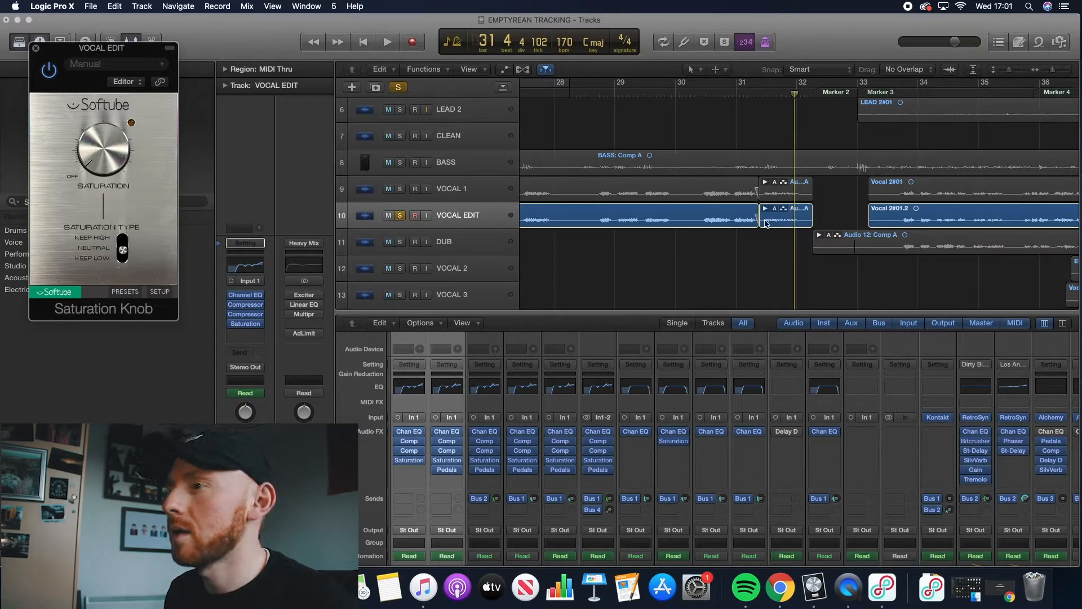
# Play the vocal from about bar 26 and raise the Saturation Knob's saturation to just past its midpoint
pyautogui.hscroll(-5, 765, 224)
pyautogui.click(620, 93)
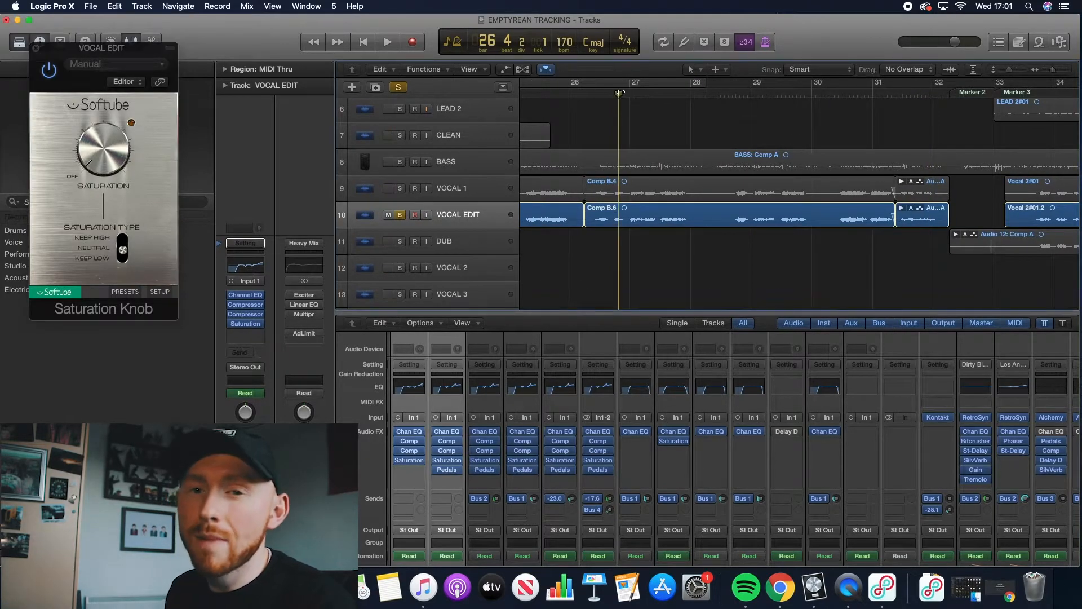
pyautogui.moveTo(620, 92); pyautogui.dragTo(585, 93)
pyautogui.click(102, 99)
pyautogui.press('space')
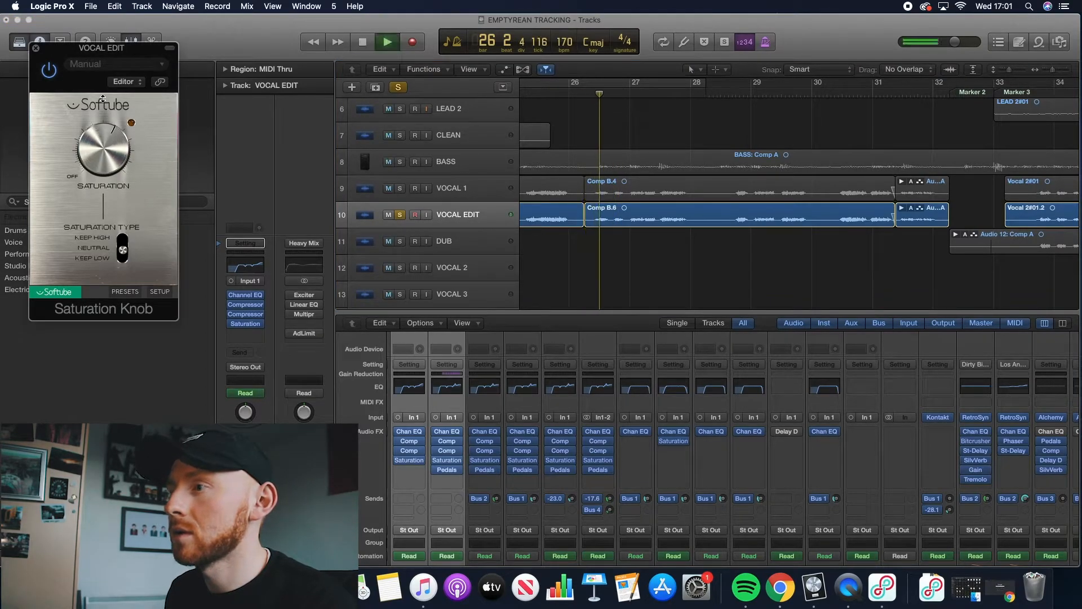
pyautogui.moveTo(115, 158)
pyautogui.mouseDown()
pyautogui.moveTo(115, 136)
pyautogui.moveTo(110, 147)
pyautogui.mouseUp()
pyautogui.scroll(1, 788, 212)
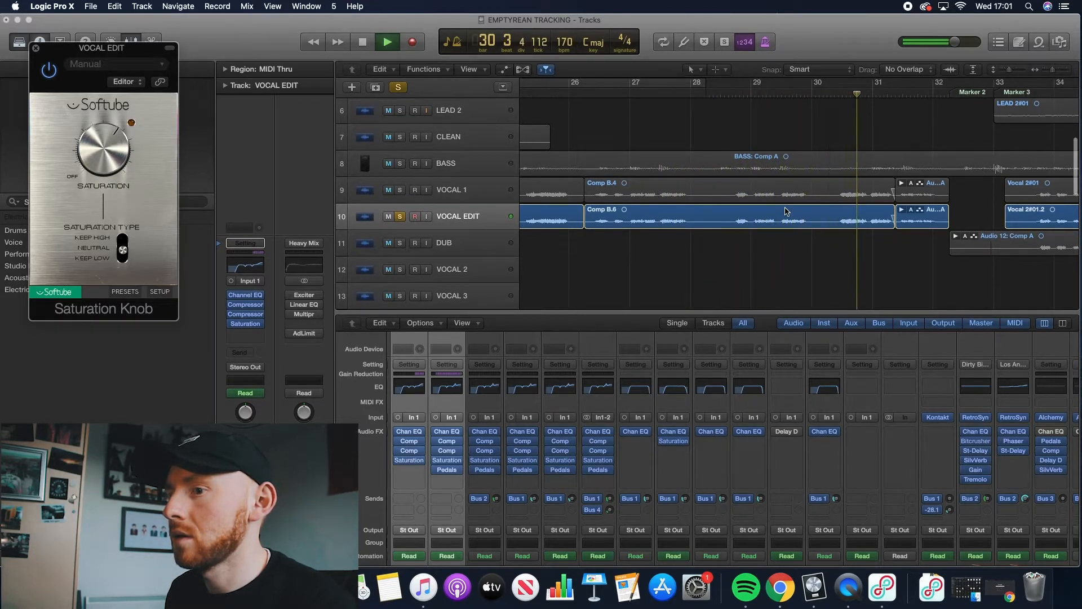
# Play the vocal from about bar 108 while raising the Saturation Knob's saturation further, then stop playback
pyautogui.hscroll(10, 874, 175)
pyautogui.hscroll(20, 873, 174)
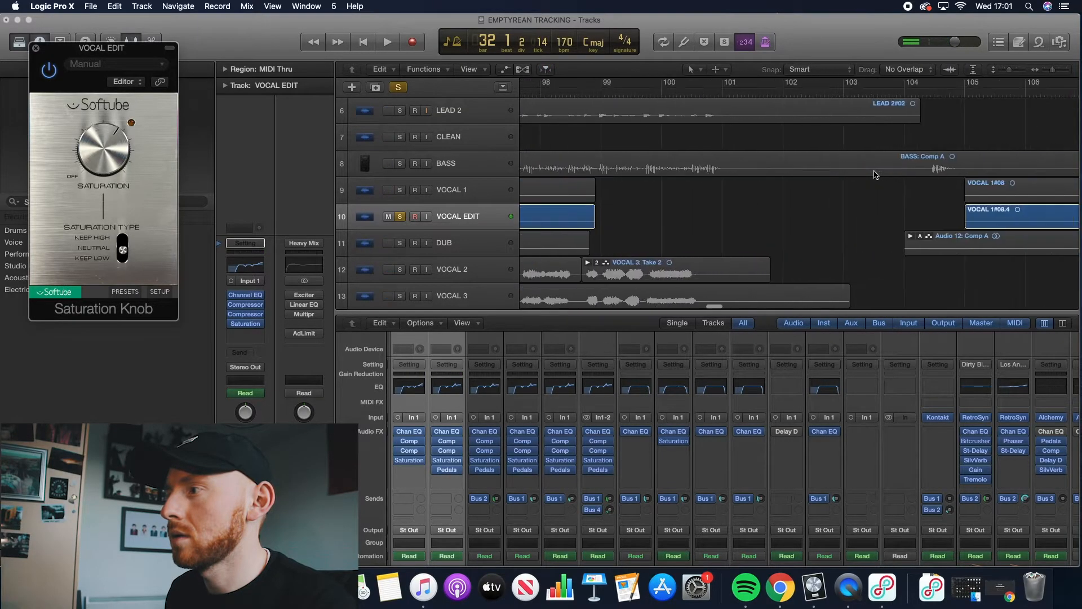
pyautogui.hscroll(5, 873, 175)
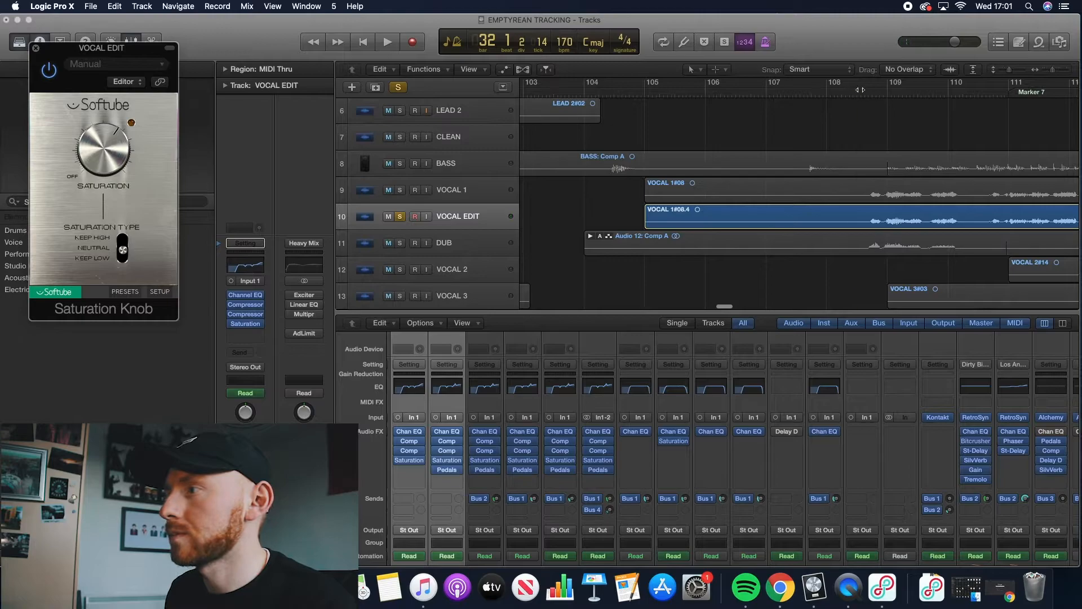
pyautogui.doubleClick(860, 90)
pyautogui.scroll(1, 541, 153)
pyautogui.moveTo(110, 172); pyautogui.dragTo(102, 150)
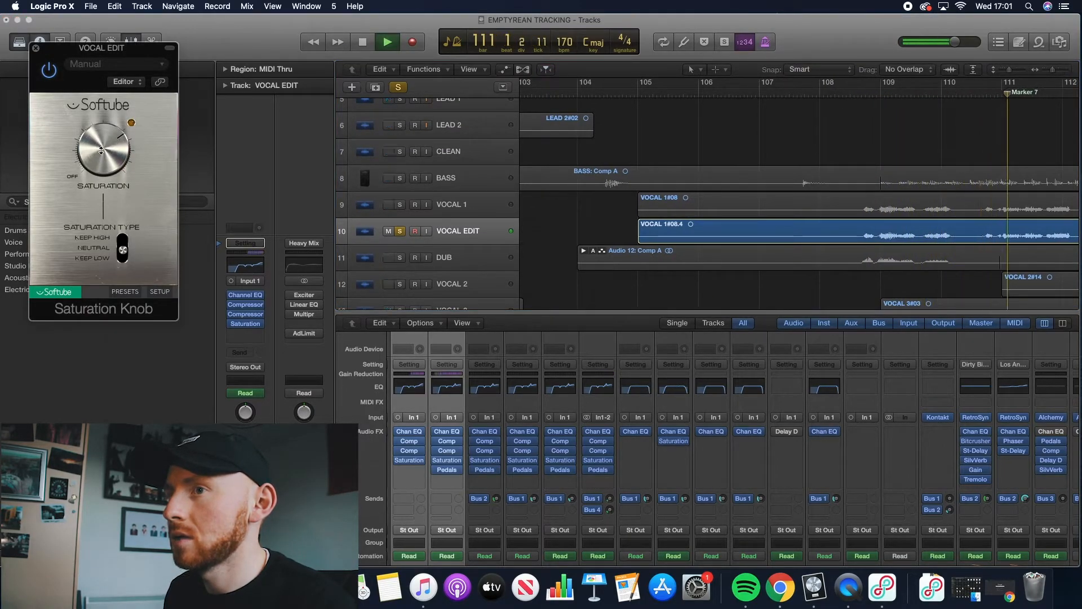
pyautogui.moveTo(101, 150); pyautogui.dragTo(103, 137)
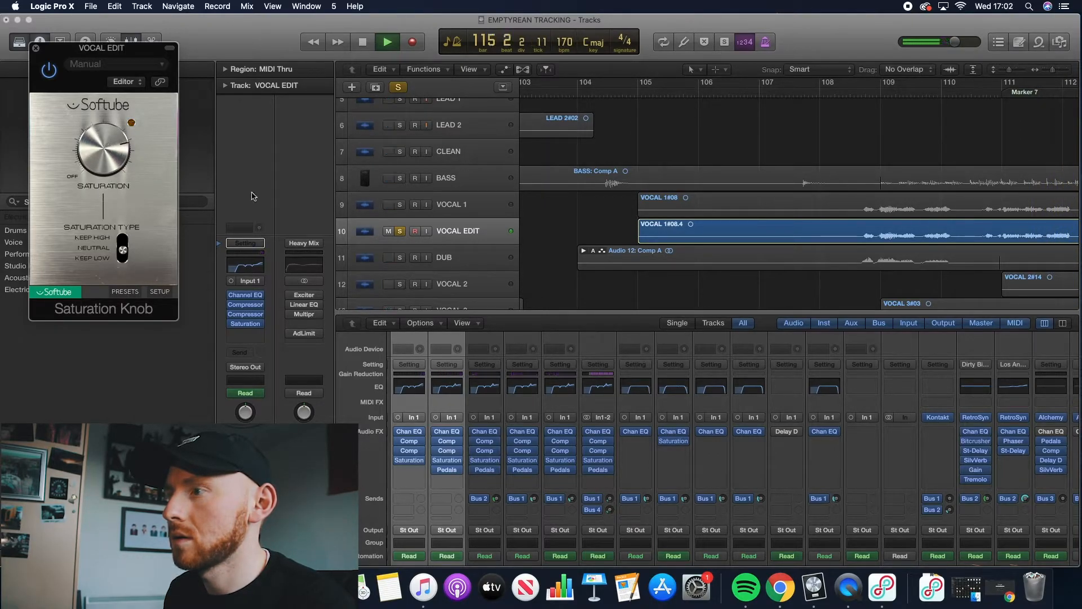
pyautogui.press('space')
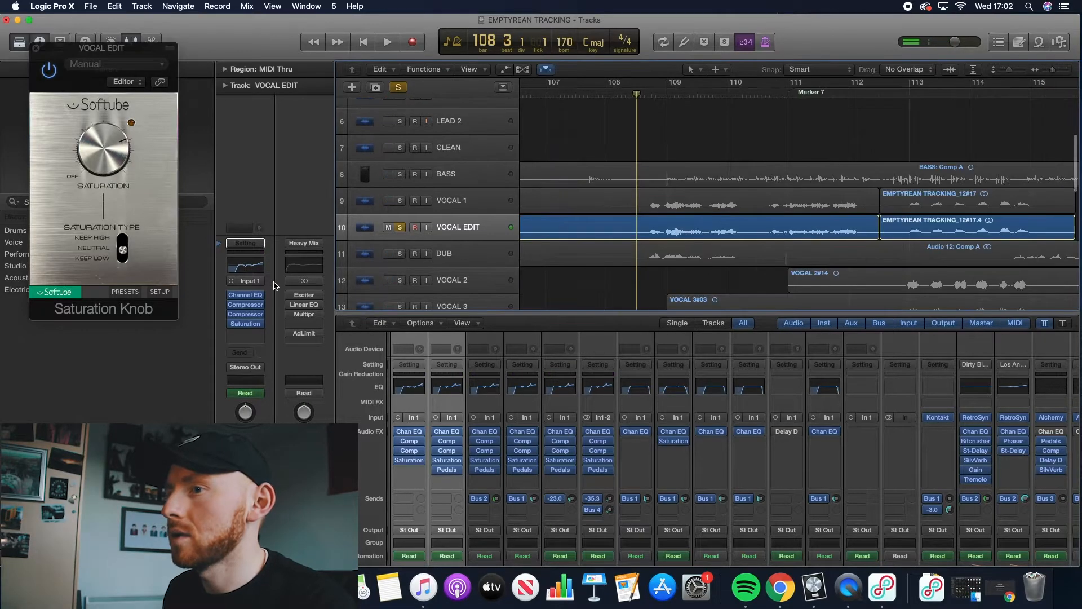
# Try the Keep High saturation type while replaying the vocal from about bar 108
pyautogui.press('space')
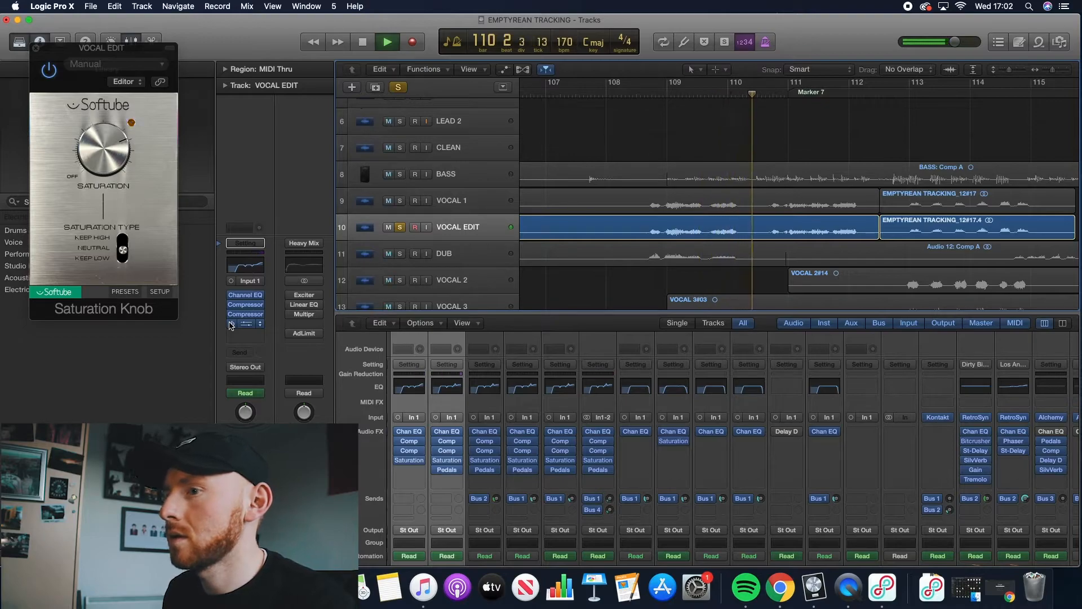
pyautogui.moveTo(125, 251); pyautogui.dragTo(126, 243)
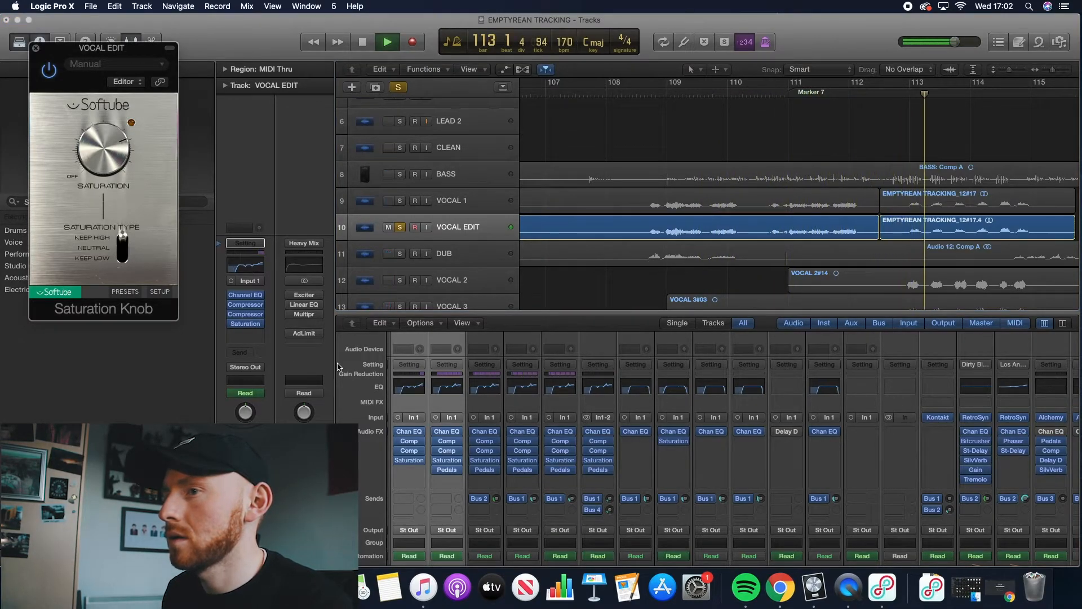
pyautogui.hscroll(-1, 699, 227)
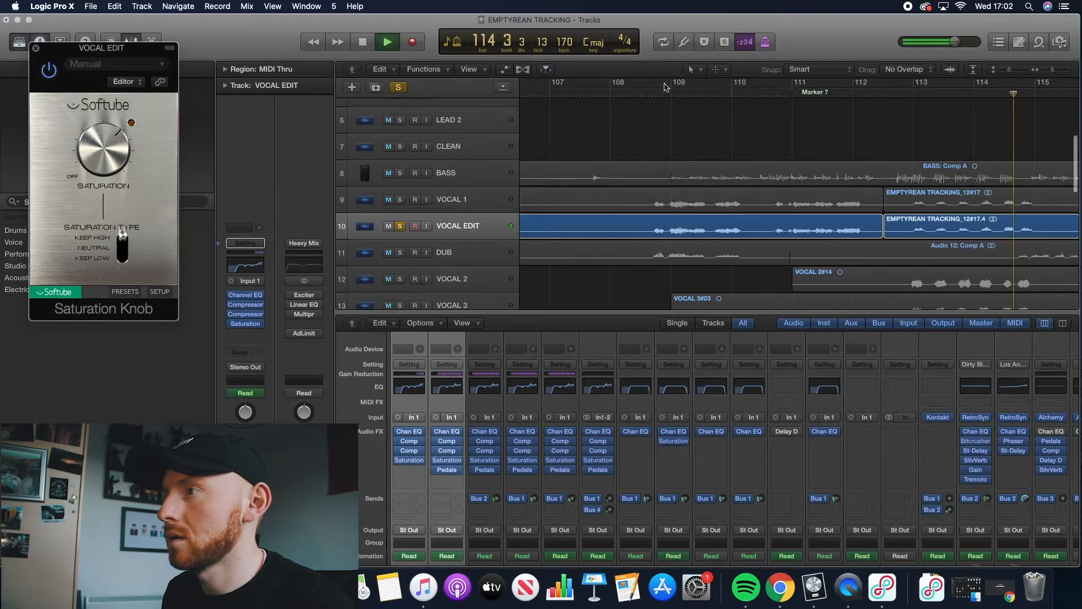
pyautogui.click(617, 95)
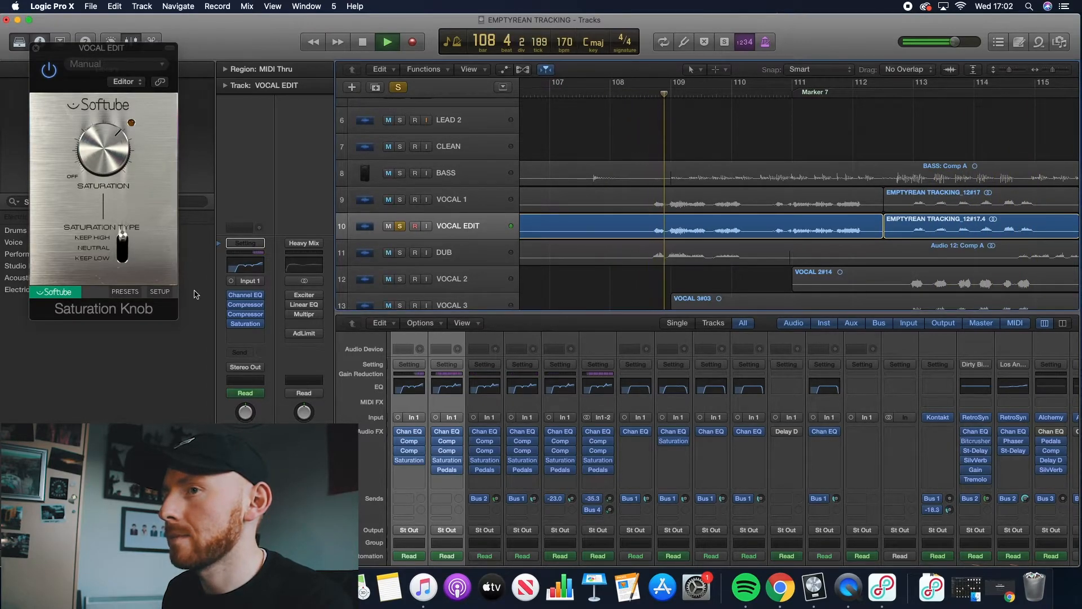
# Raise the saturation slightly during playback, return the saturation type to Neutral, and stop playback
pyautogui.click(119, 140)
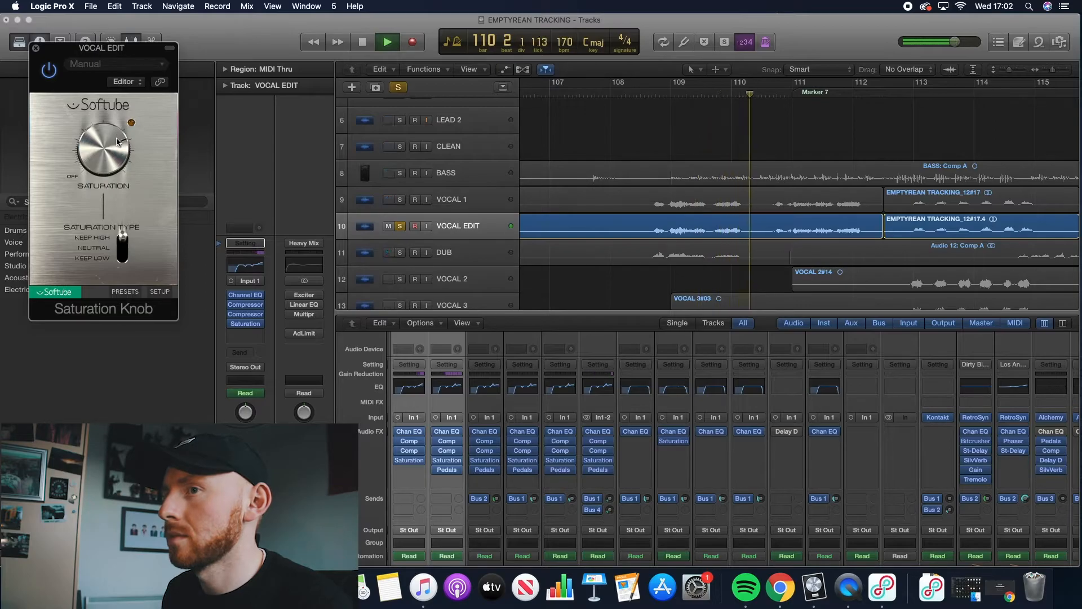
pyautogui.click(123, 241)
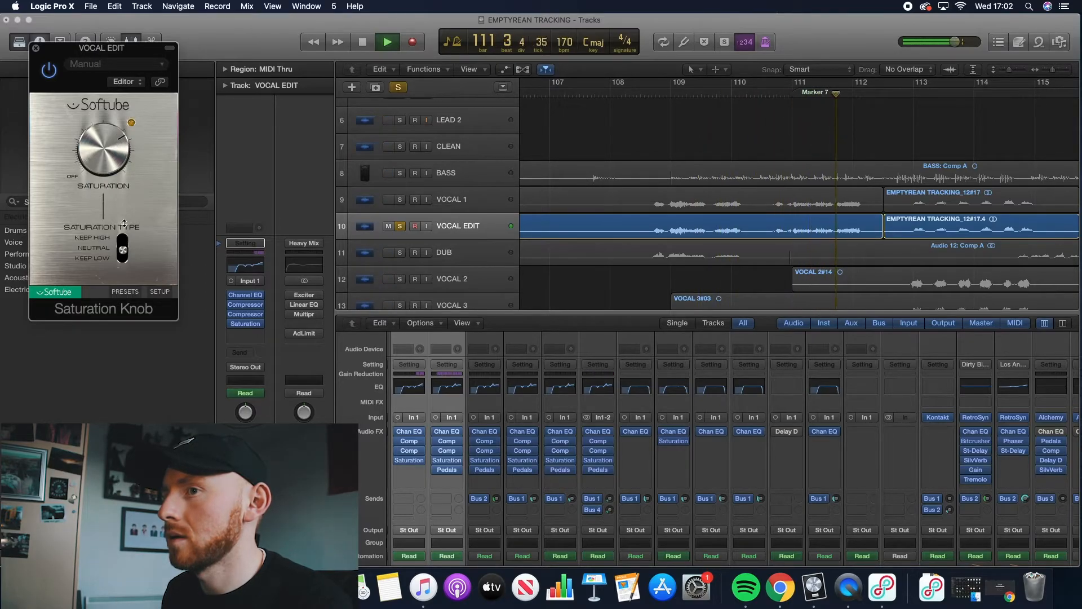
pyautogui.press('space')
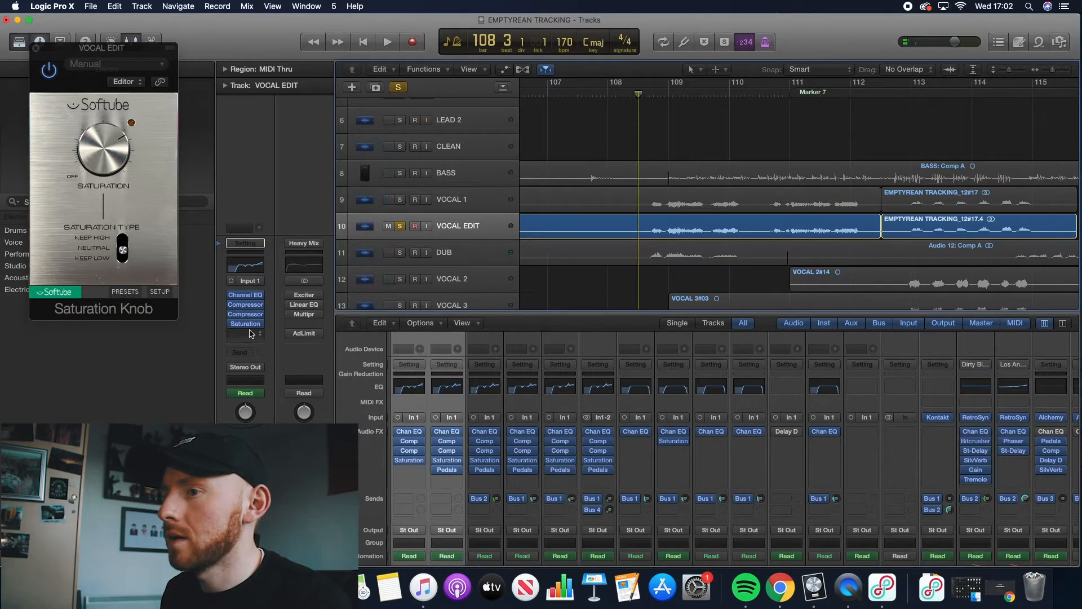
# Insert a mono Pedalboard after the Saturation Knob on the VOCAL EDIT track
pyautogui.click(245, 333)
pyautogui.moveTo(260, 347)
pyautogui.moveTo(350, 348)
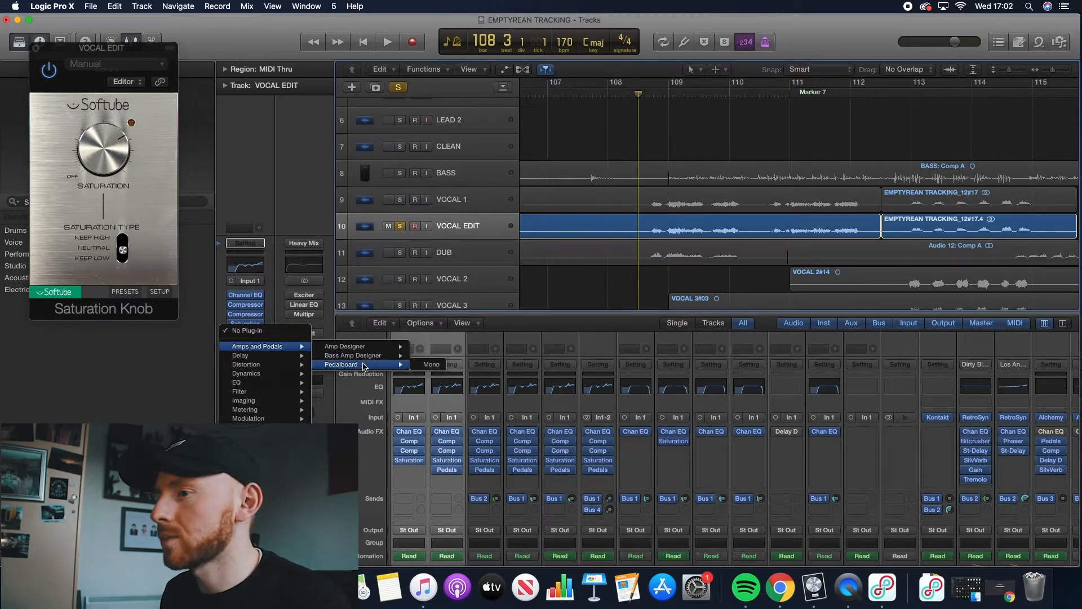
pyautogui.click(441, 365)
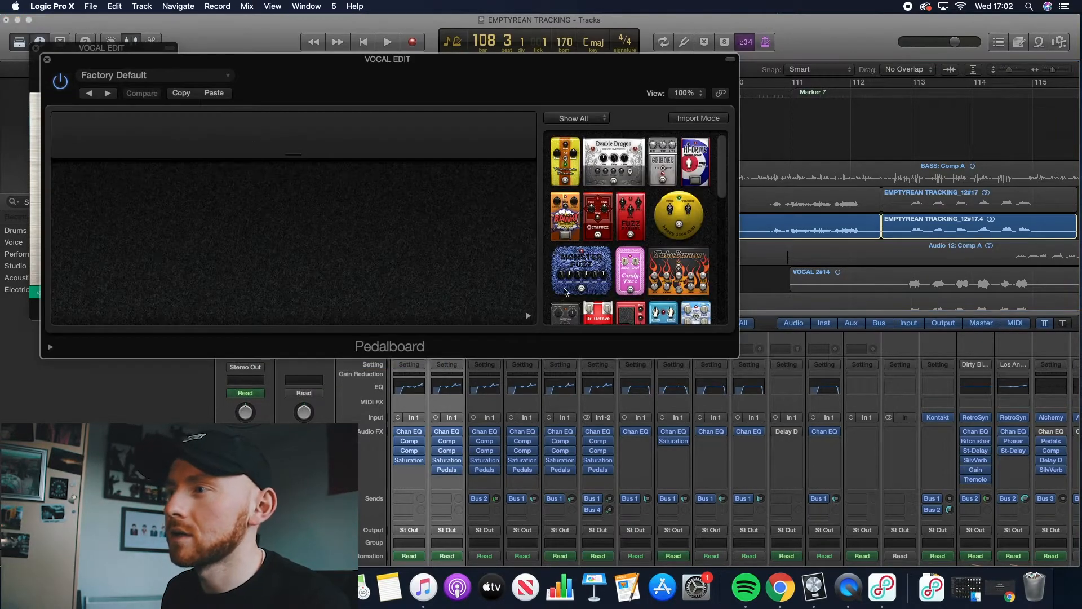
# Add the Squash Compressor pedal to the empty Pedalboard and set its level to 0.5 dB
pyautogui.scroll(-5, 626, 250)
pyautogui.moveTo(597, 300); pyautogui.dragTo(203, 220)
pyautogui.moveTo(75, 212)
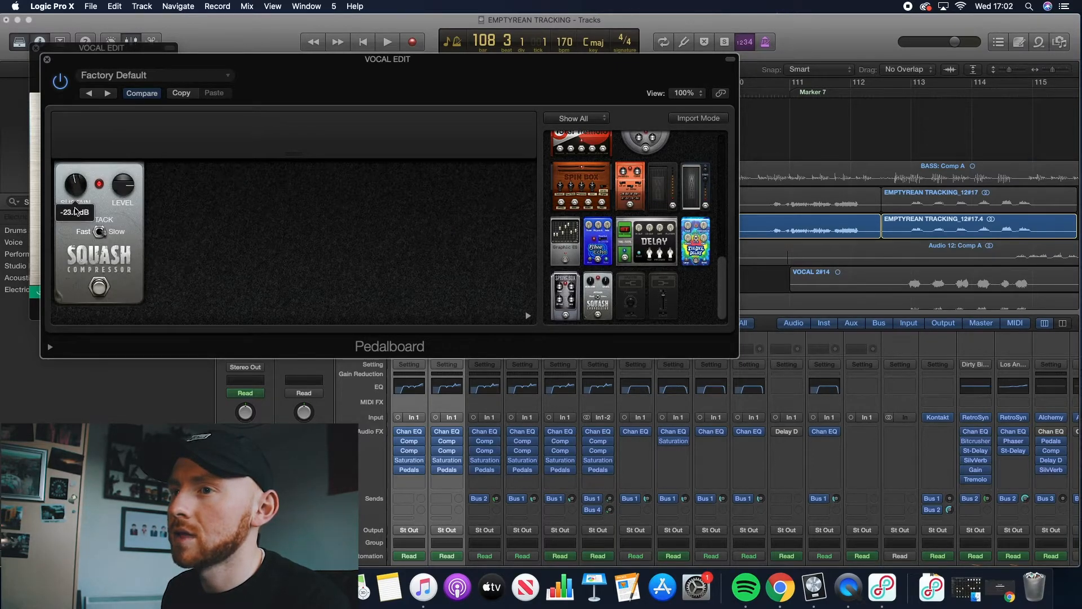
pyautogui.moveTo(124, 186); pyautogui.dragTo(125, 199)
pyautogui.scroll(2, 125, 199)
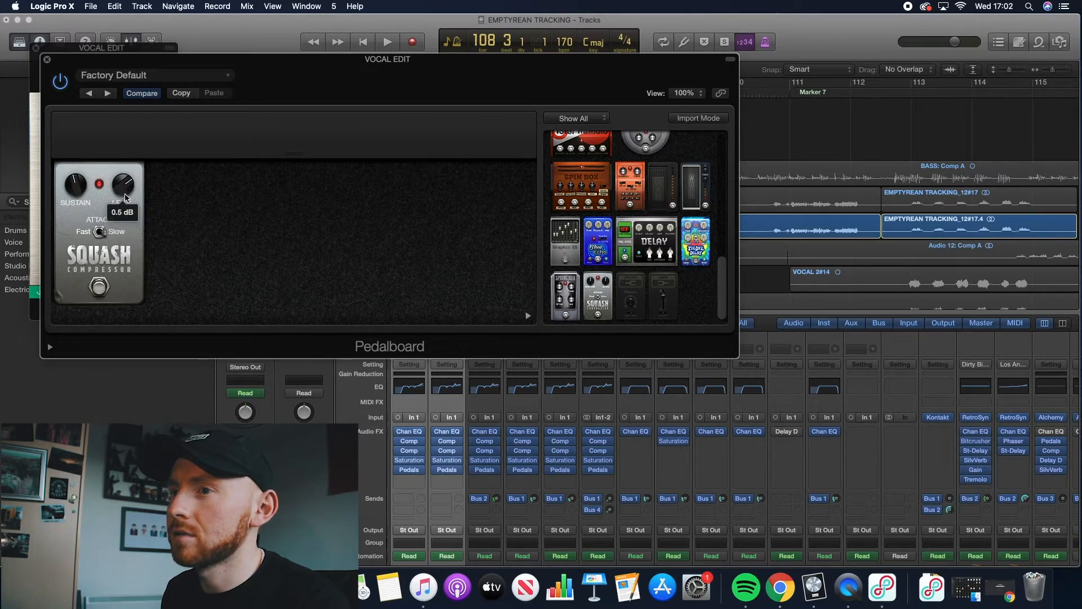
# Audition the soloed vocal through the Squash Compressor from about bar 108 and close the Pedalboard and other plug-in window
pyautogui.press('space')
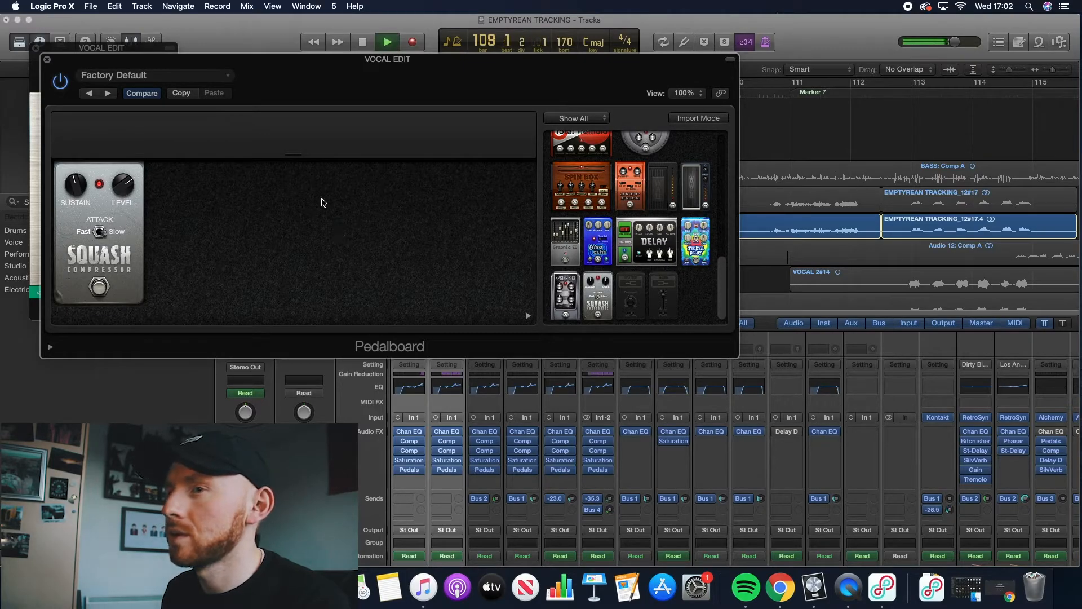
pyautogui.click(47, 60)
pyautogui.click(35, 49)
pyautogui.press('space')
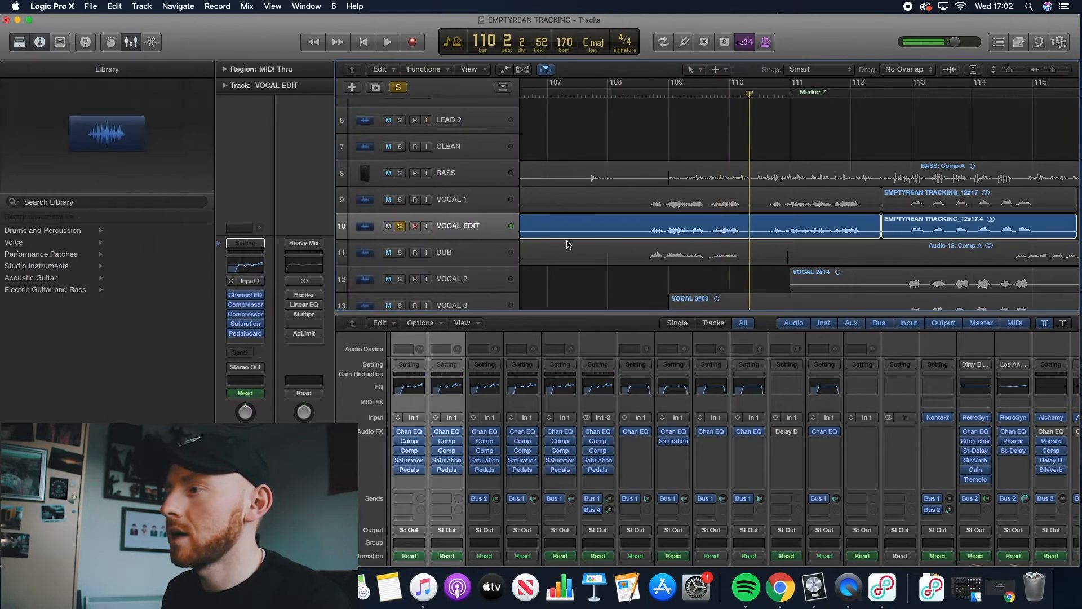
# Turn off the solo on the VOCAL EDIT track so that the full mix plays
pyautogui.scroll(-1, 457, 227)
pyautogui.click(397, 87)
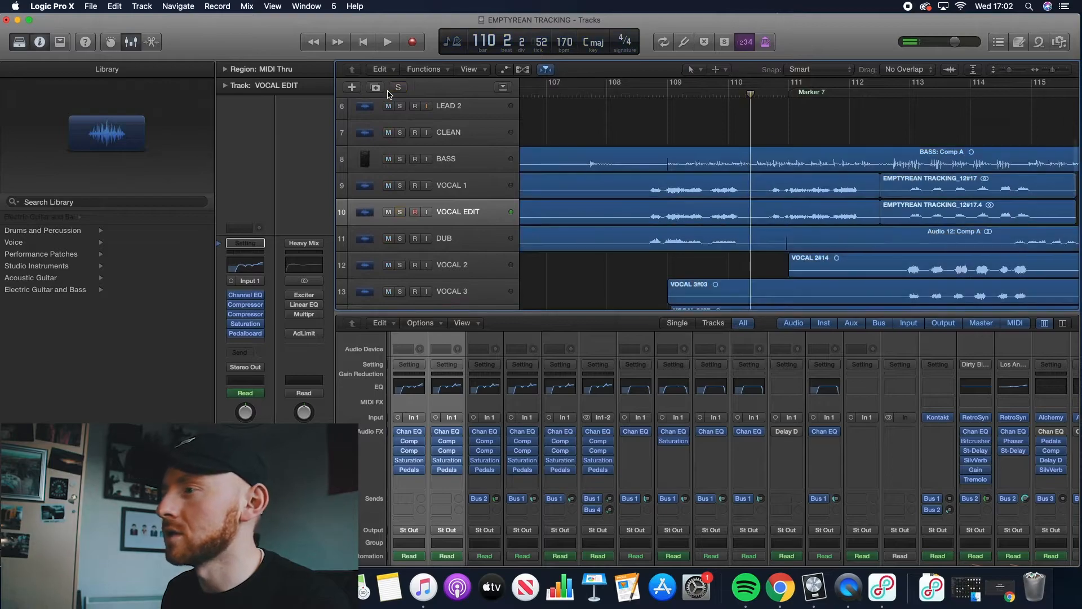
pyautogui.scroll(-1, 388, 95)
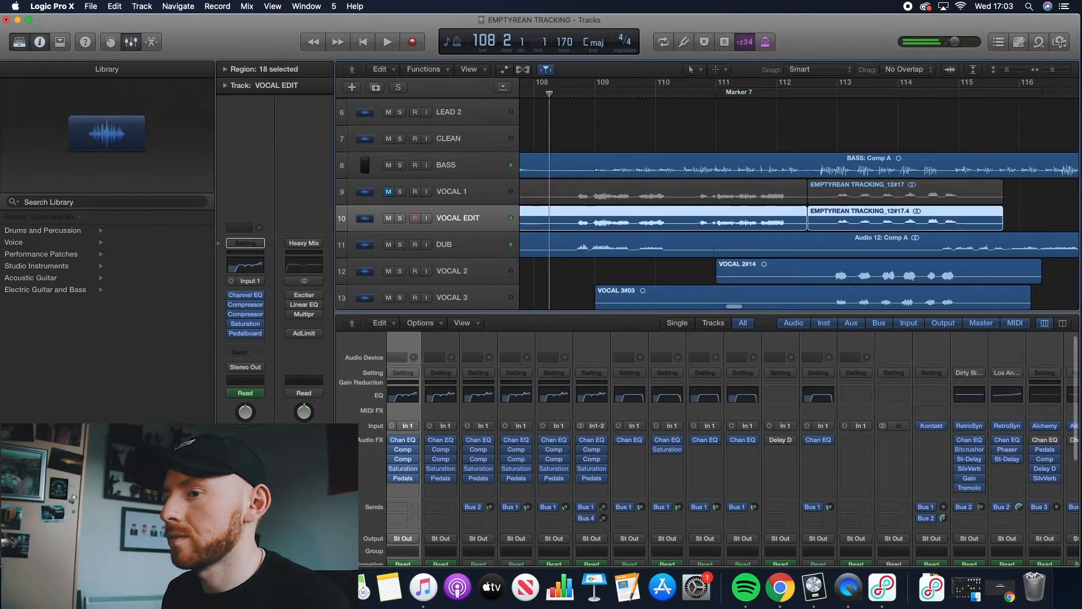
# Play the full mix from bar 108 and fine-tune the high and upper-mid bands in the VOCAL EDIT track's Channel EQ
pyautogui.press('space')
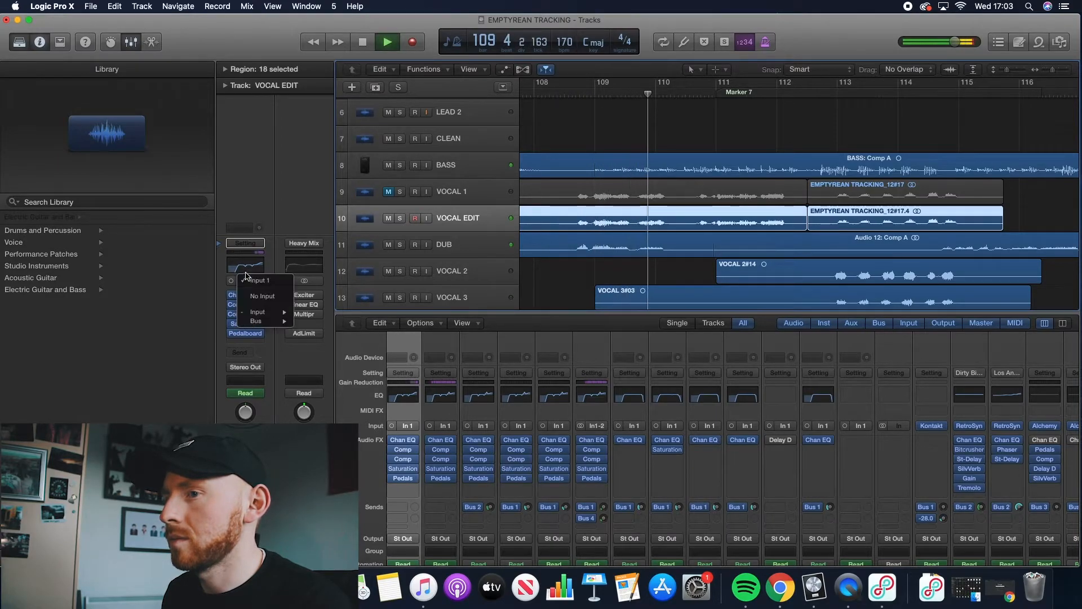
pyautogui.click(245, 295)
pyautogui.moveTo(491, 225)
pyautogui.mouseDown()
pyautogui.moveTo(500, 210)
pyautogui.moveTo(481, 208)
pyautogui.moveTo(482, 217)
pyautogui.mouseUp()
pyautogui.moveTo(400, 208); pyautogui.dragTo(395, 199)
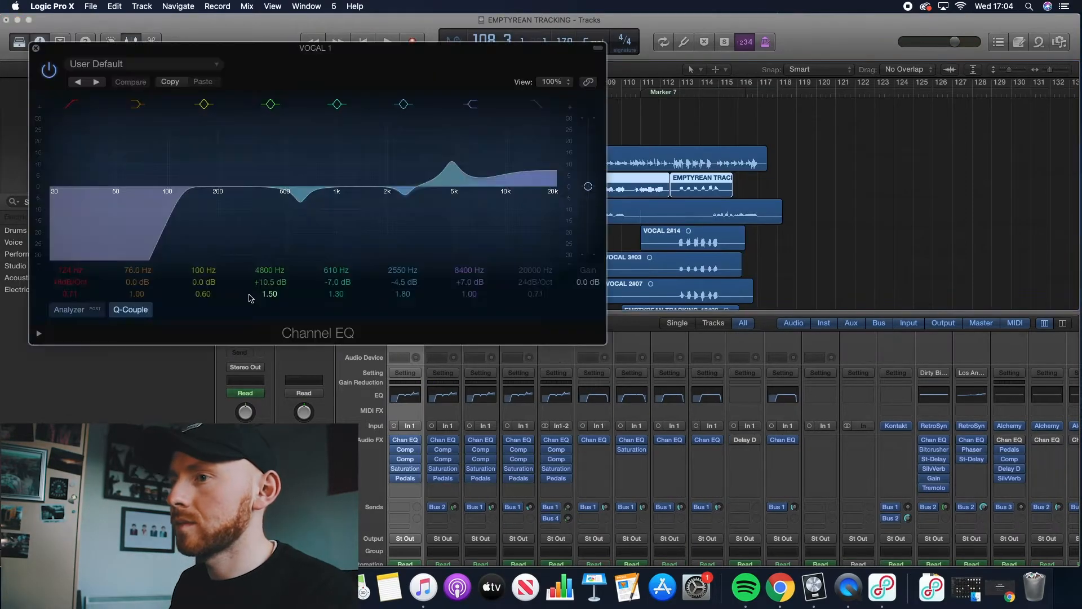
# Replay the mix from about bar 108 with VOCAL 1's Channel EQ open, and close the EQ window
pyautogui.press('space')
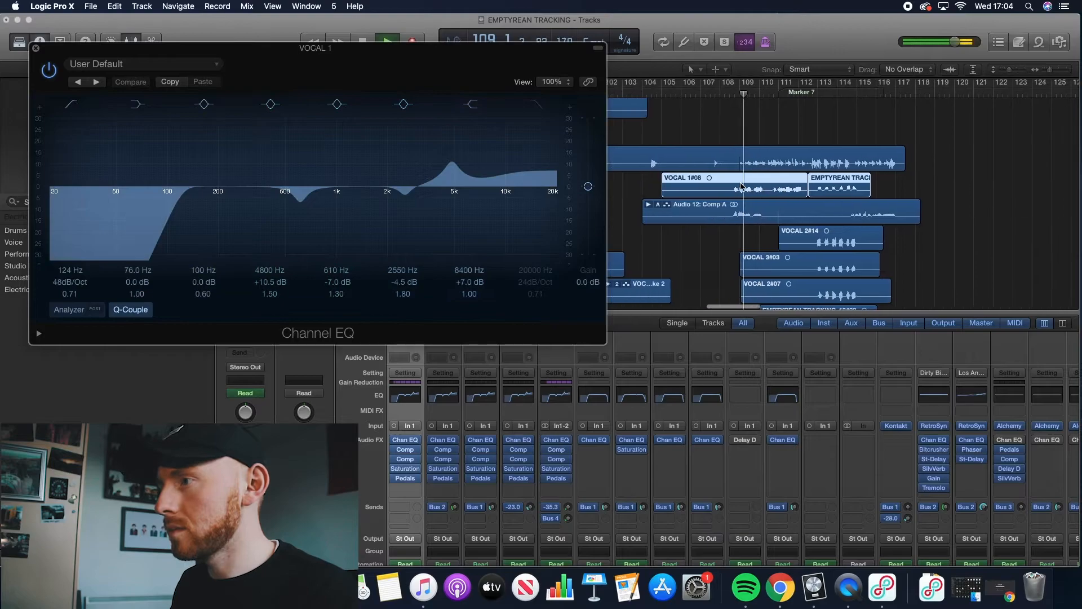
pyautogui.click(35, 48)
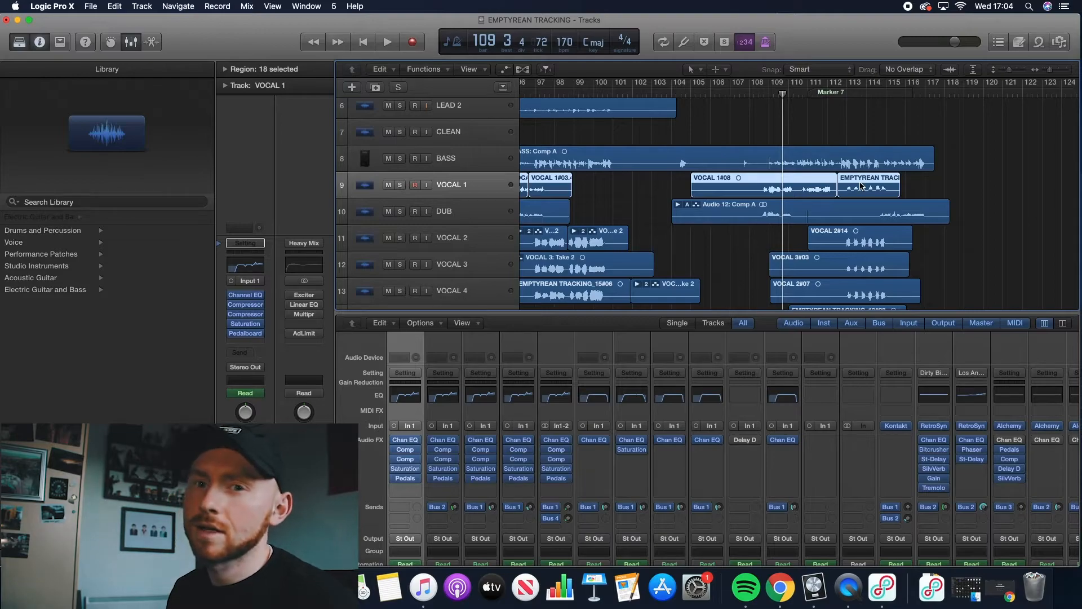
pyautogui.scroll(1, 861, 185)
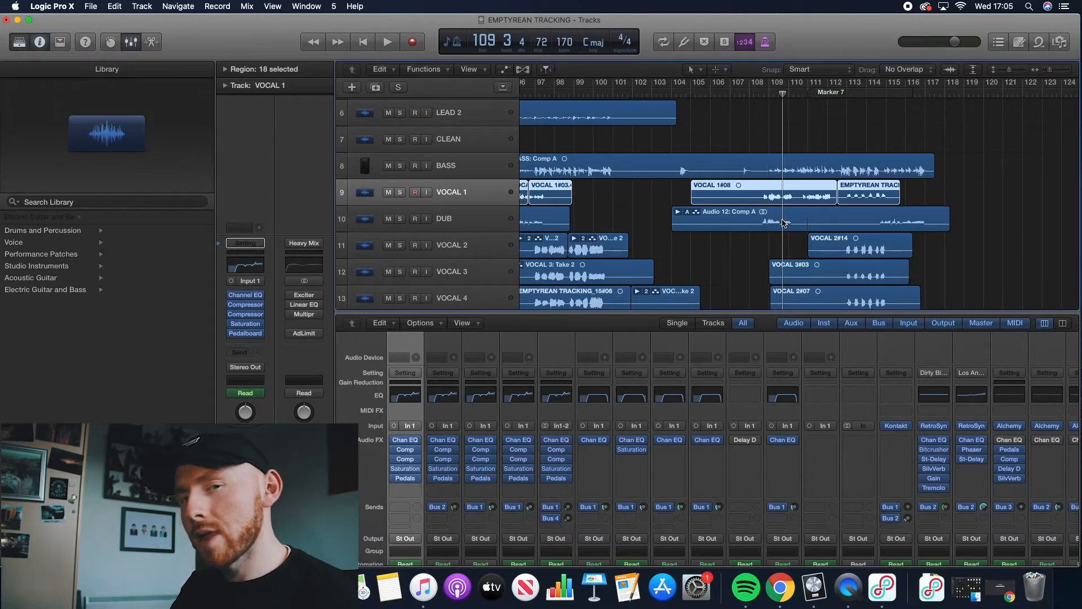
# Set the playhead to bar 108 beat 3 and mute the DUB track and the additional vocal tracks below VOCAL 1
pyautogui.moveTo(787, 96); pyautogui.dragTo(759, 95)
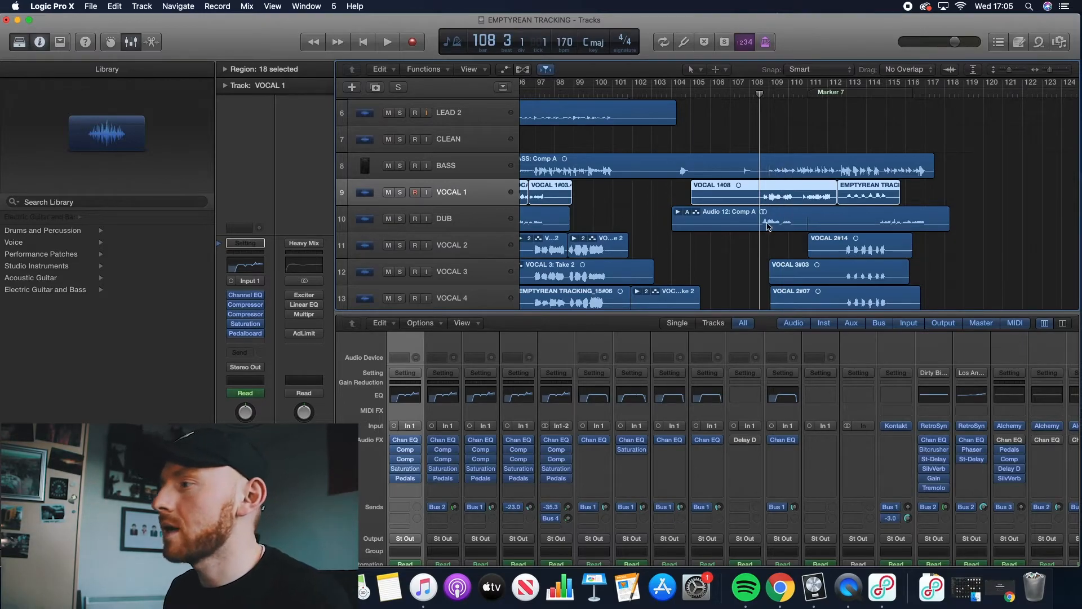
pyautogui.hscroll(-1, 613, 253)
pyautogui.moveTo(388, 219); pyautogui.dragTo(398, 307)
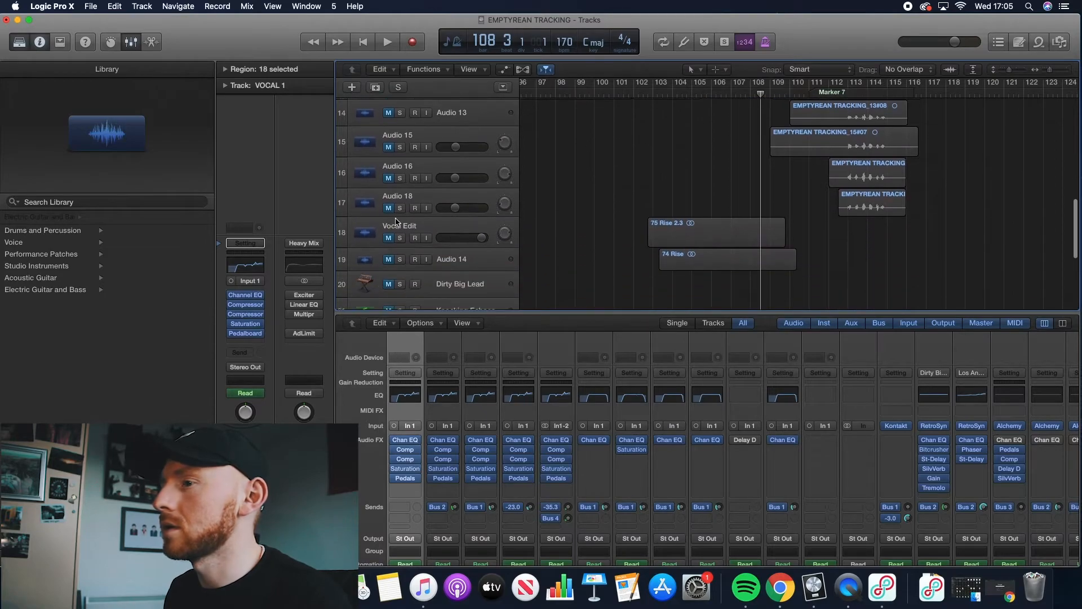
pyautogui.scroll(1, 872, 186)
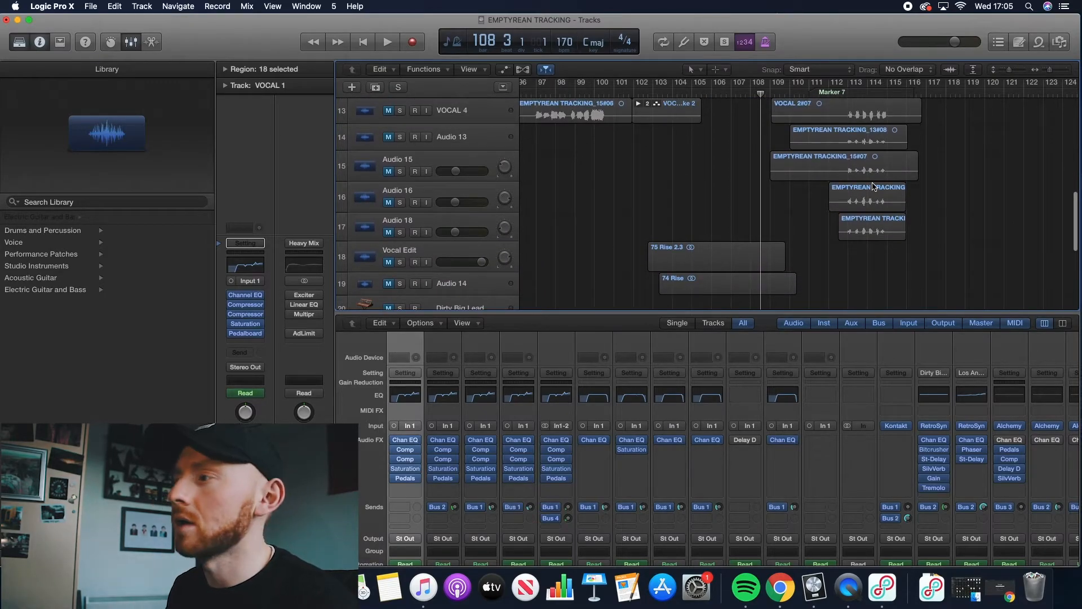
pyautogui.scroll(8, 873, 186)
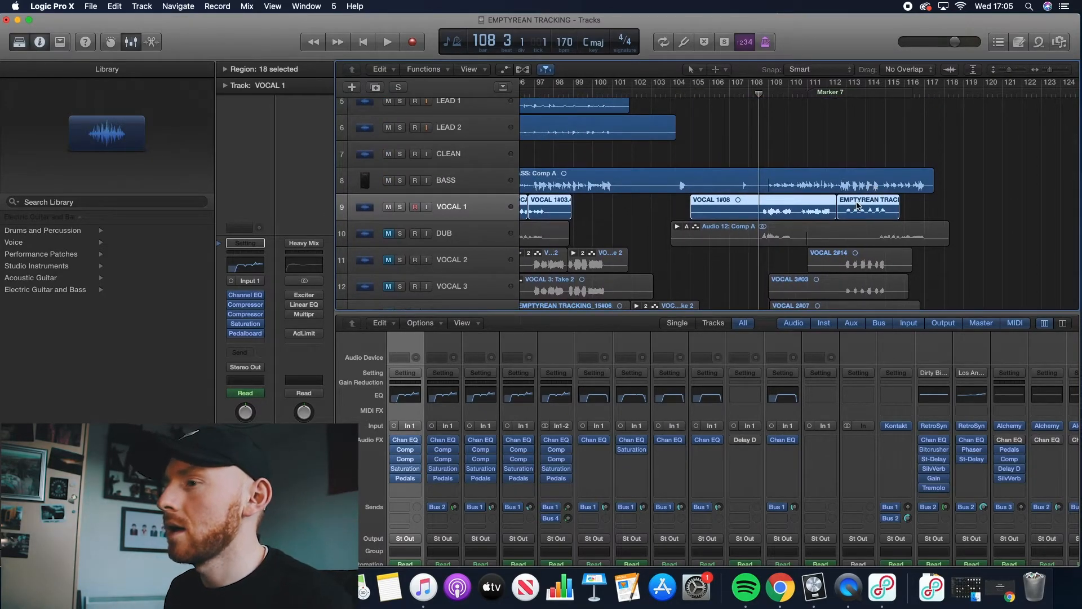
pyautogui.scroll(-6, 857, 206)
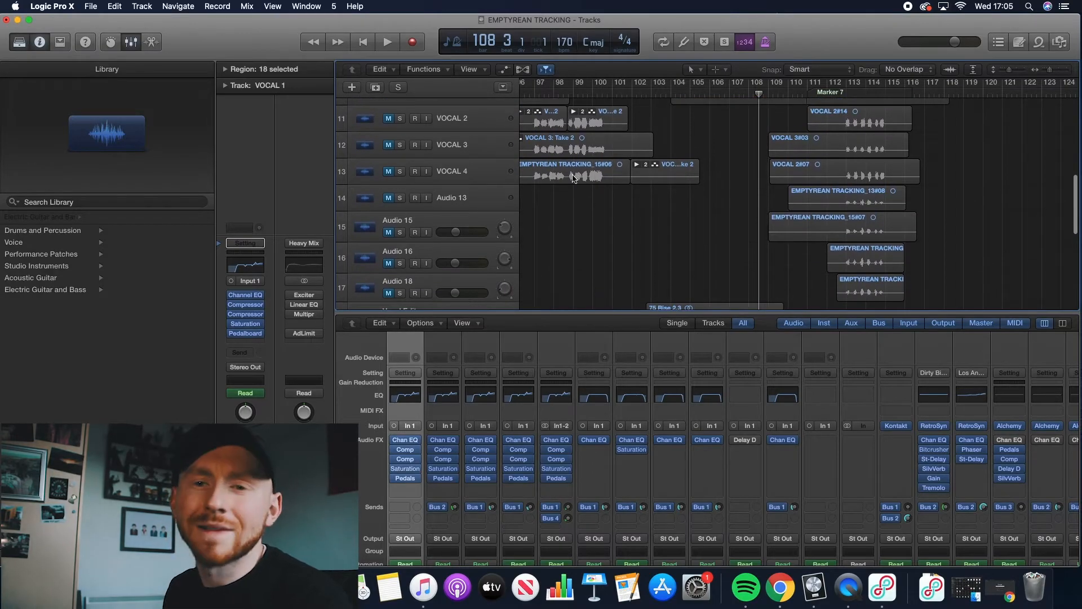
pyautogui.scroll(5, 770, 170)
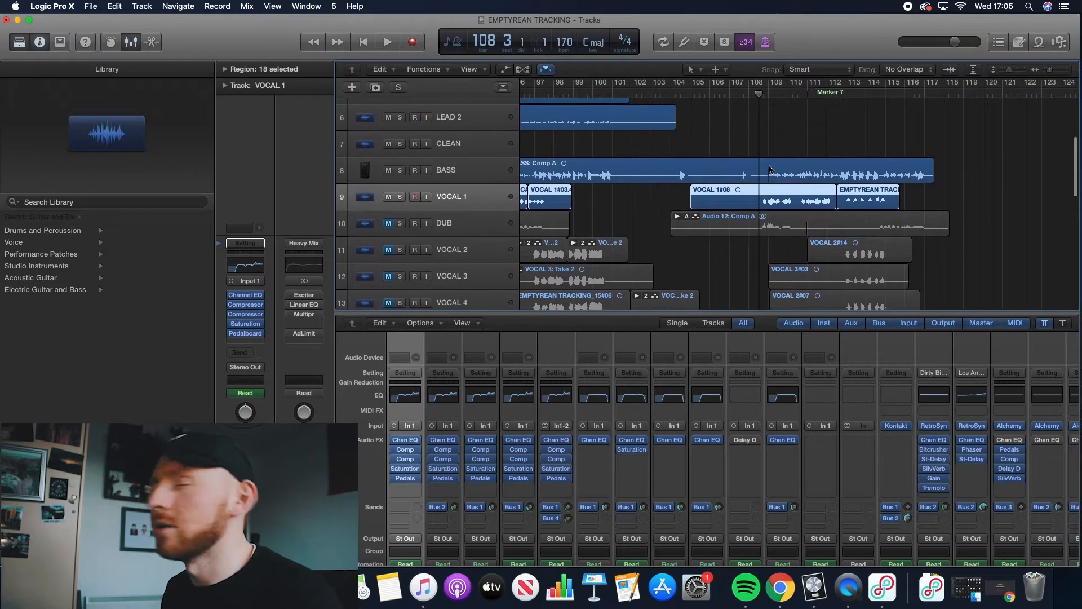
pyautogui.scroll(2, 808, 175)
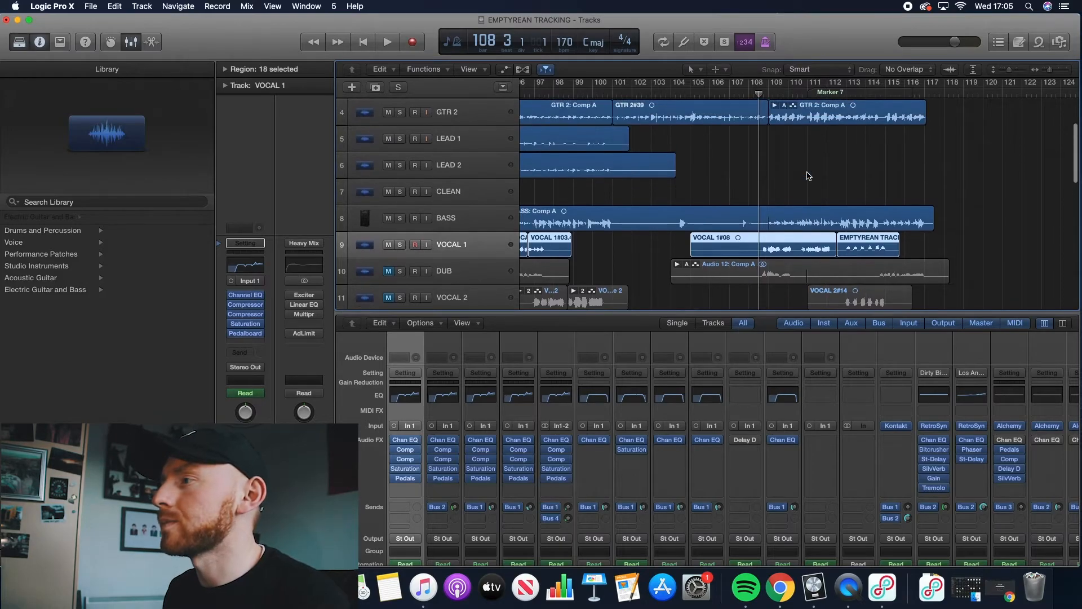
# Listen to VOCAL 1 against the instruments from about bar 108 and replay the same passage
pyautogui.press('space')
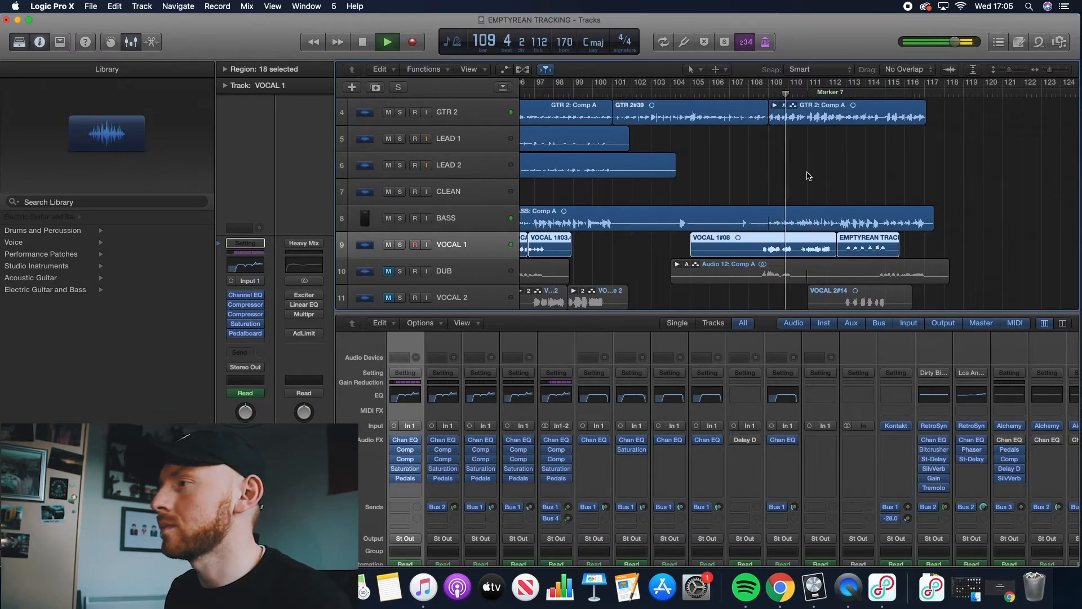
pyautogui.scroll(1, 809, 176)
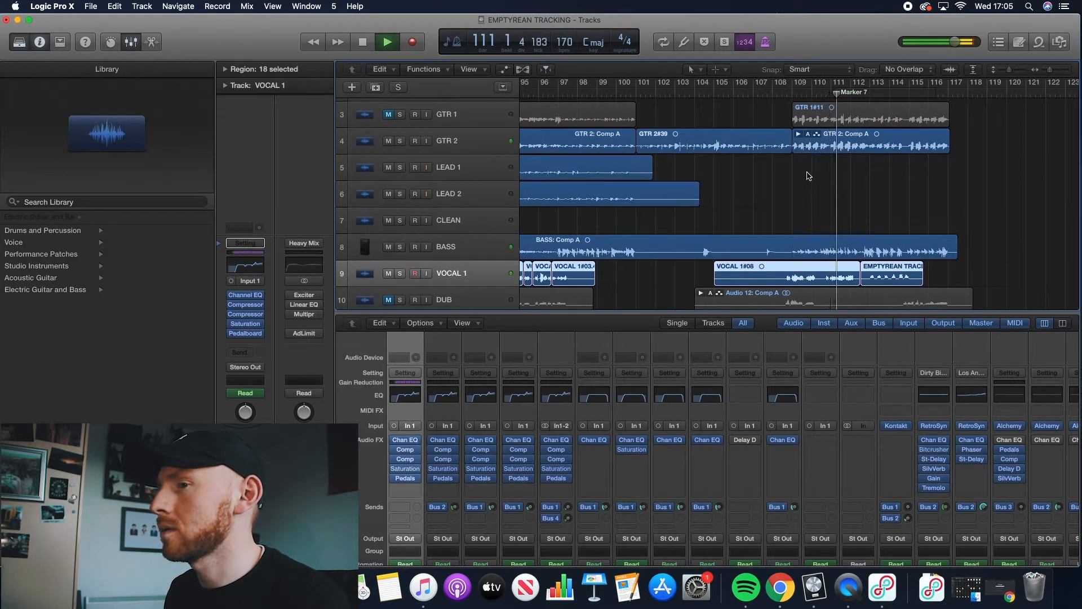
pyautogui.scroll(1, 809, 176)
pyautogui.press('space')
pyautogui.scroll(-1, 809, 175)
pyautogui.click(778, 90)
pyautogui.click(768, 91)
pyautogui.press('space')
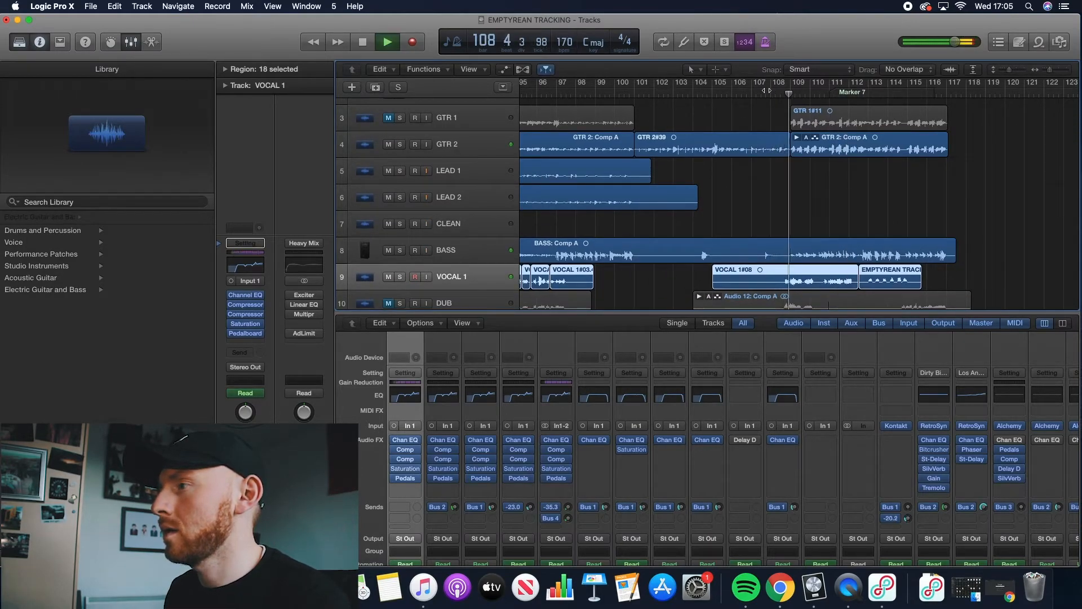
pyautogui.scroll(1, 725, 257)
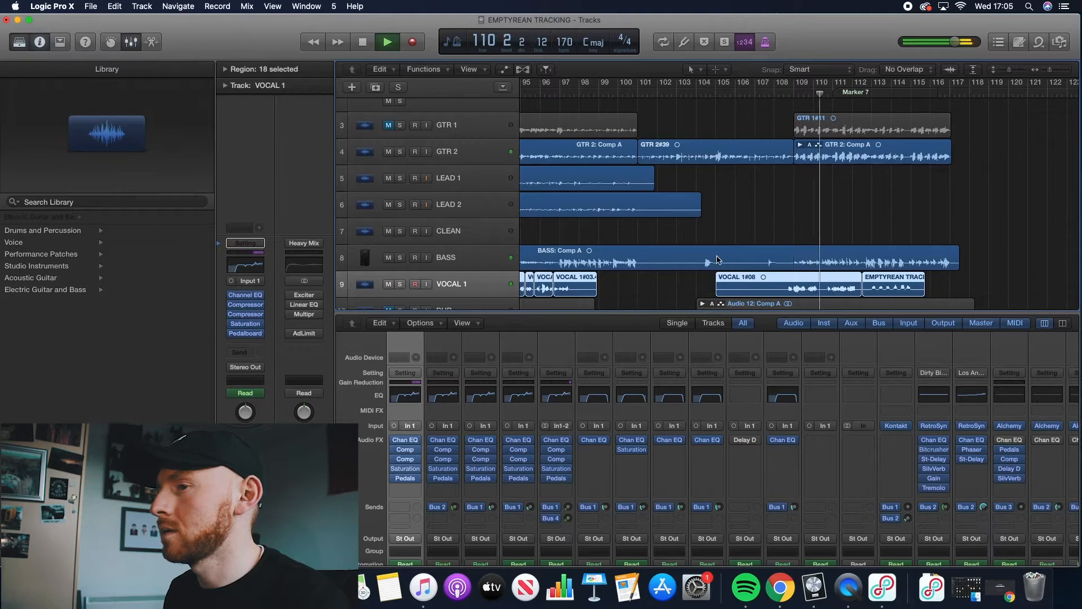
pyautogui.press('space')
pyautogui.scroll(-2, 666, 242)
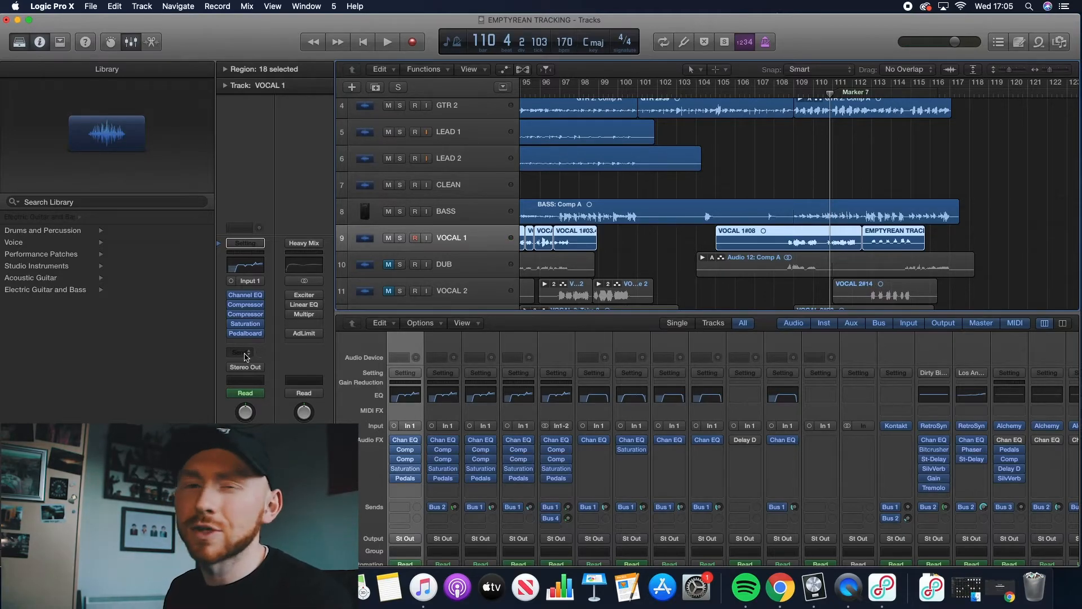
# Add a send from VOCAL 1 to Bus 1 (Small Room/0.4s Snare Chamber)
pyautogui.click(246, 353)
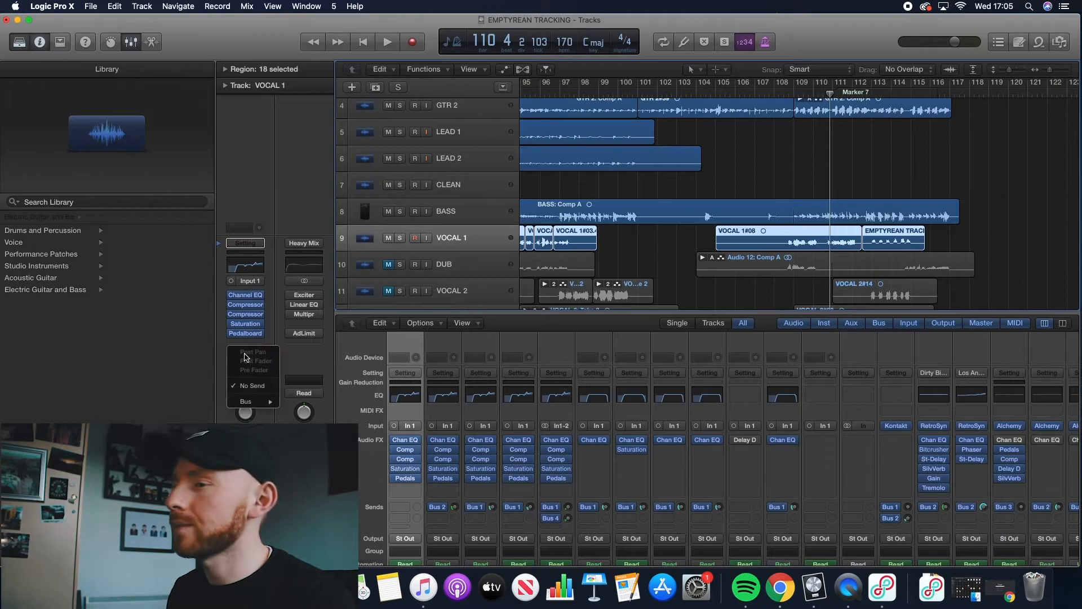
pyautogui.moveTo(253, 406)
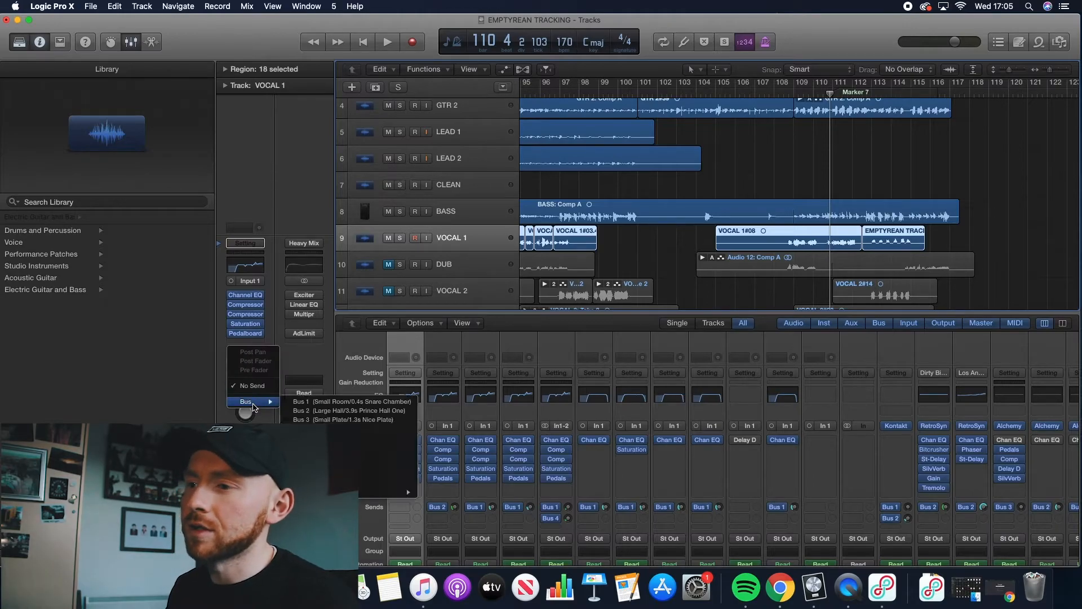
pyautogui.click(323, 405)
# Remove the Channel EQ and Chorus inserts from the small-room reverb aux fed by Bus 1
pyautogui.scroll(-5, 695, 439)
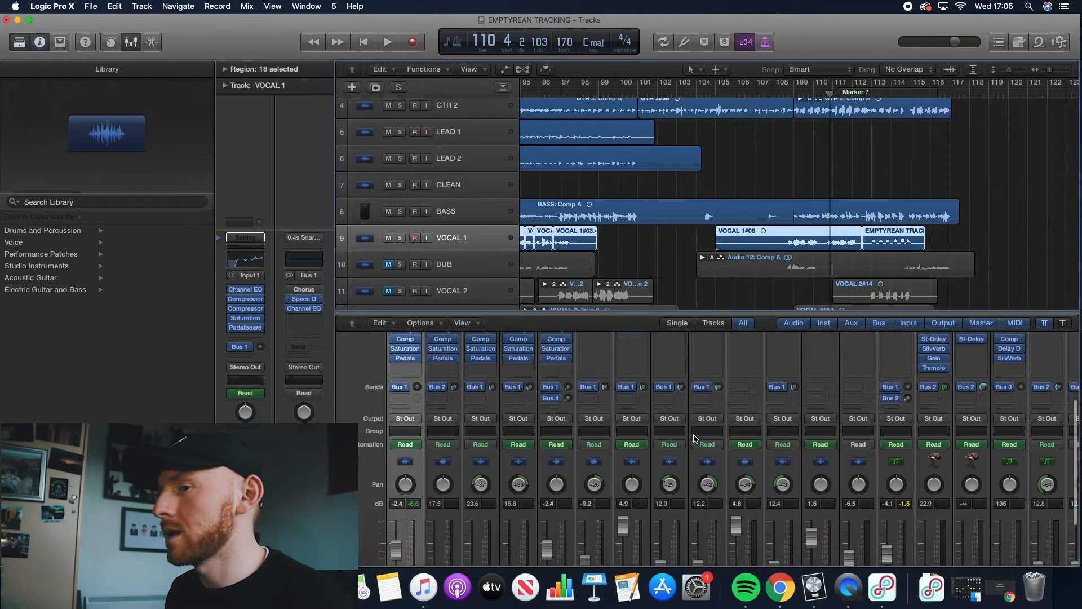
pyautogui.scroll(-2, 694, 439)
pyautogui.hscroll(10, 695, 438)
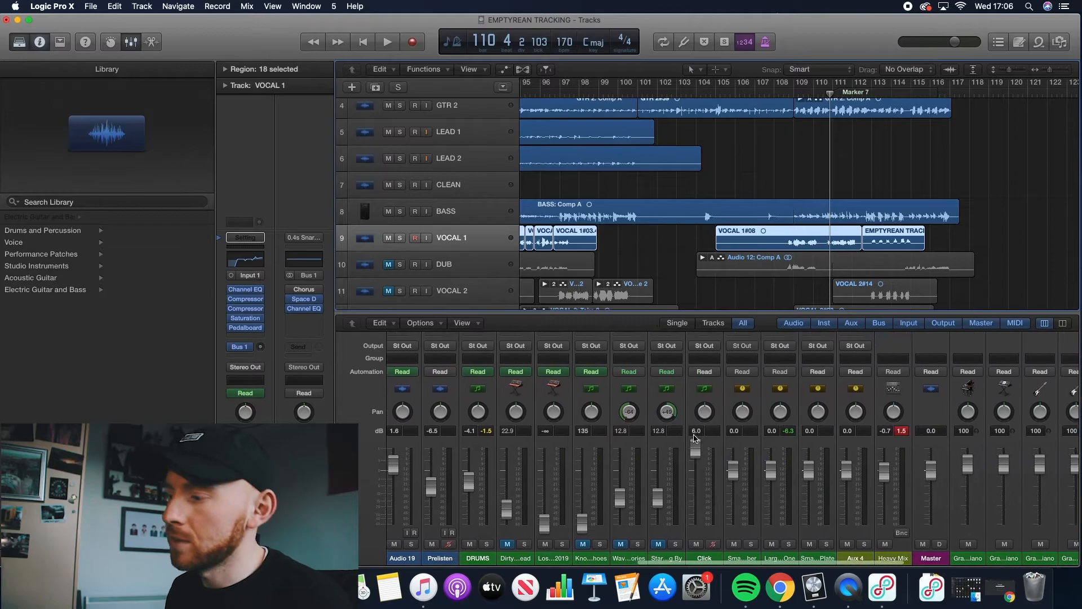
pyautogui.scroll(8, 695, 439)
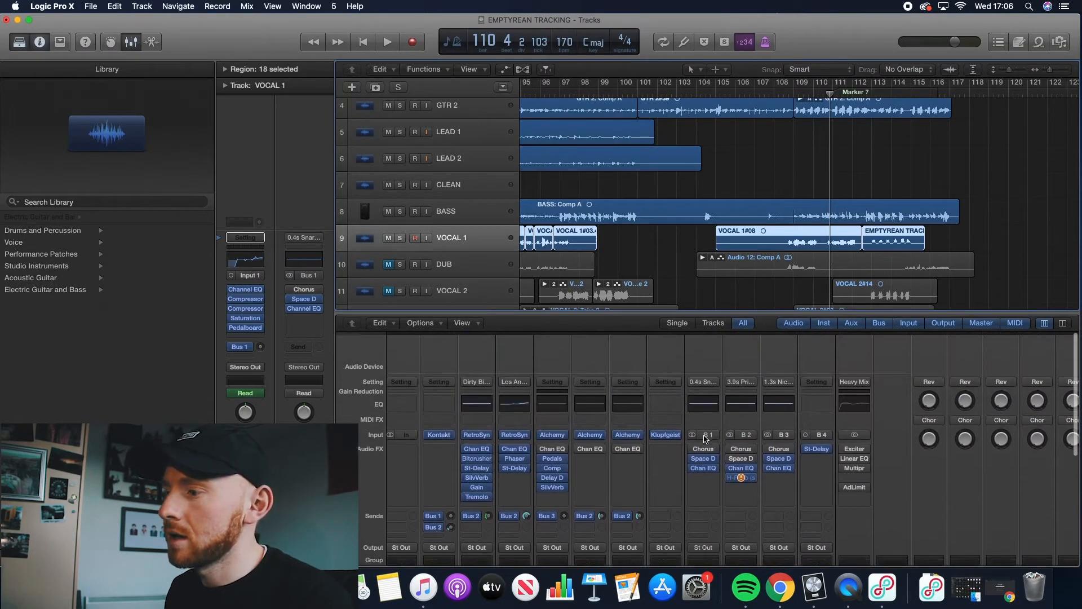
pyautogui.scroll(-1, 712, 460)
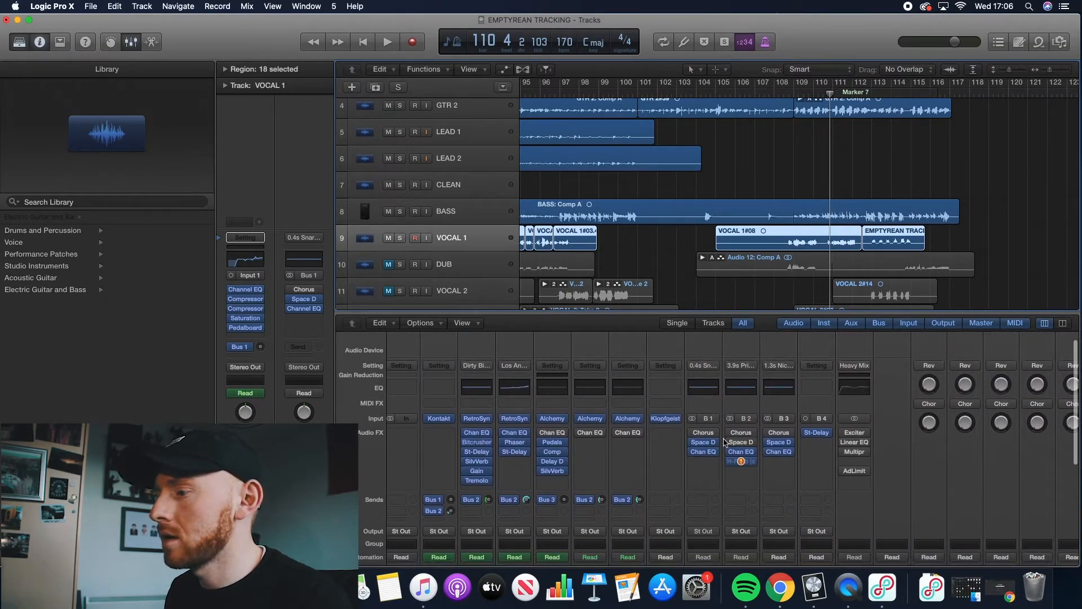
pyautogui.click(715, 452)
pyautogui.click(721, 410)
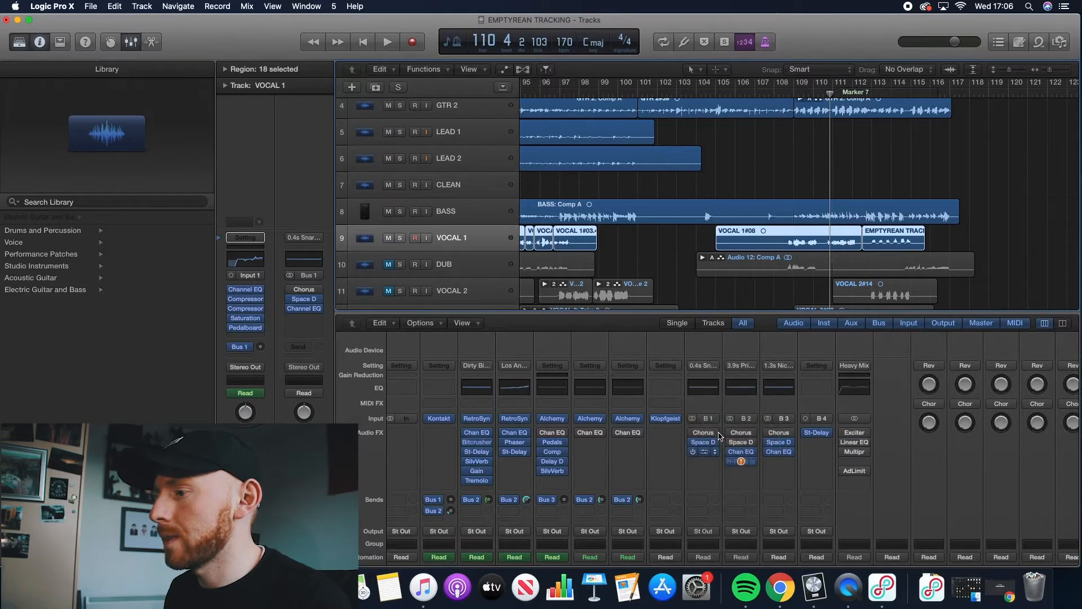
pyautogui.click(716, 437)
pyautogui.click(711, 410)
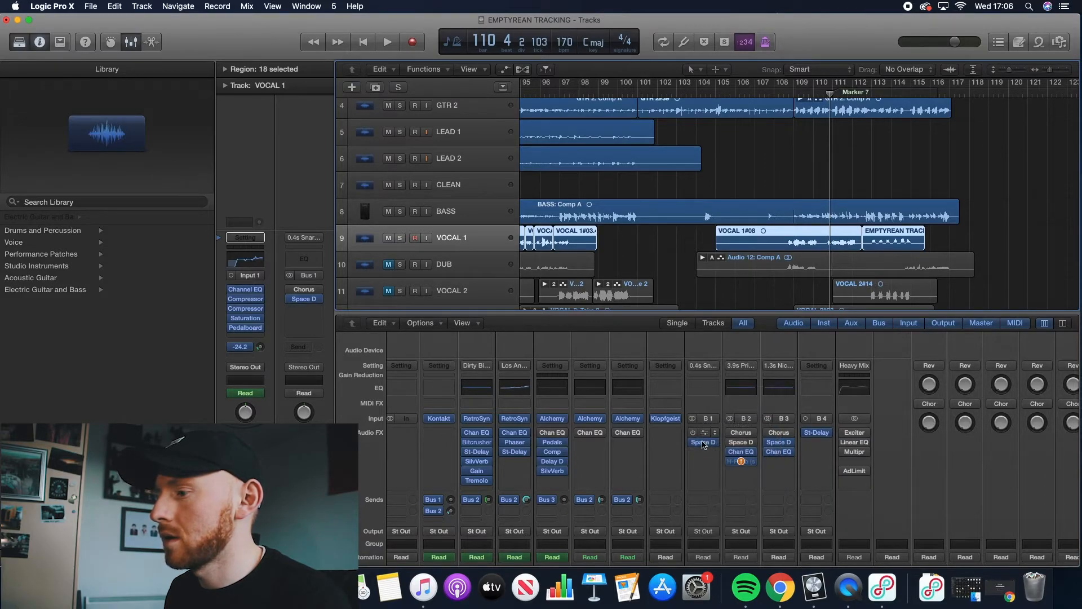
# Move Space Designer to the first insert slot of the Bus 1 aux and review its 0.4s Snare Chamber settings
pyautogui.moveTo(704, 443); pyautogui.dragTo(706, 435)
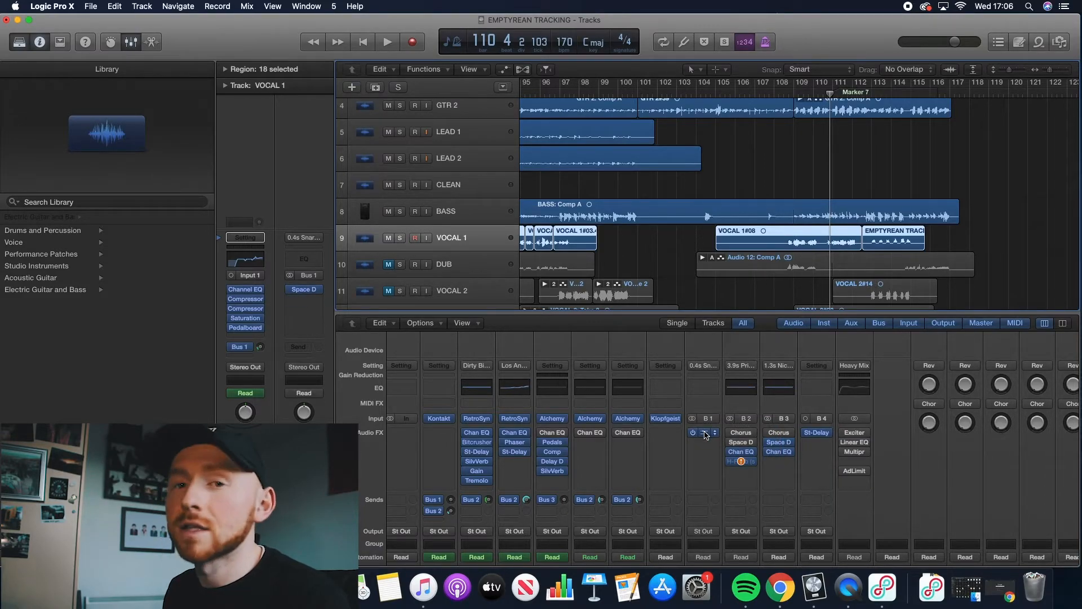
pyautogui.click(706, 434)
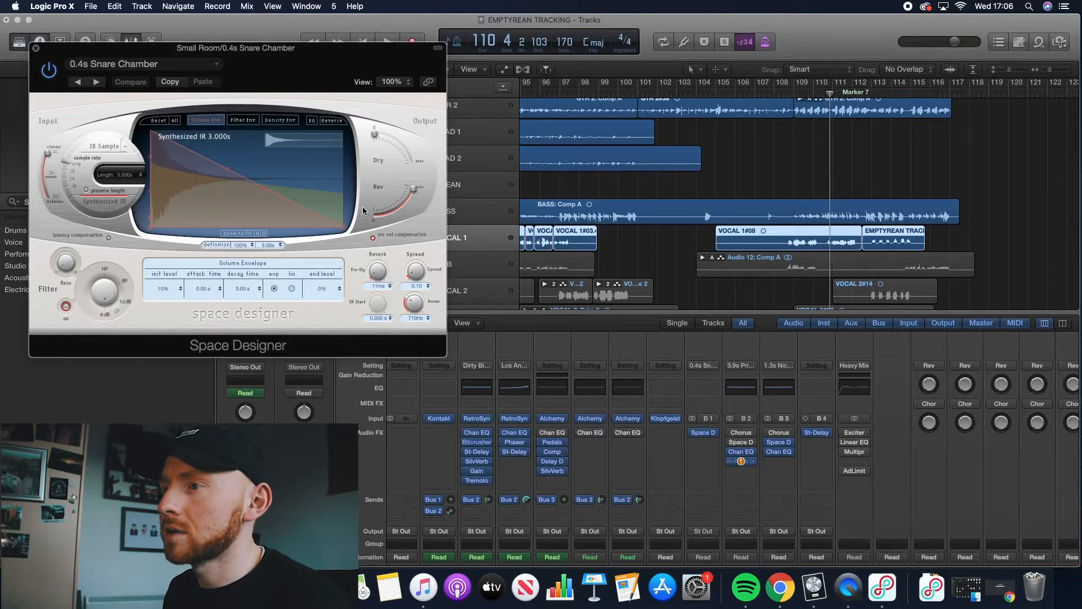
pyautogui.click(36, 50)
# Play VOCAL 1 soloed from bar 108 and adjust its Bus 1 reverb send level by ear
pyautogui.click(776, 93)
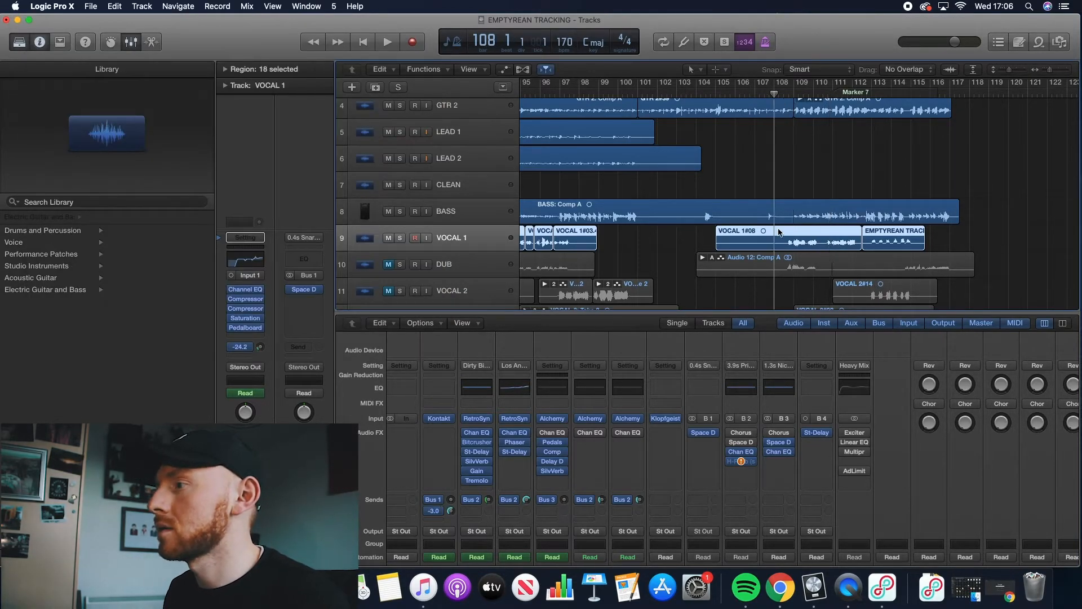
pyautogui.scroll(-1, 494, 302)
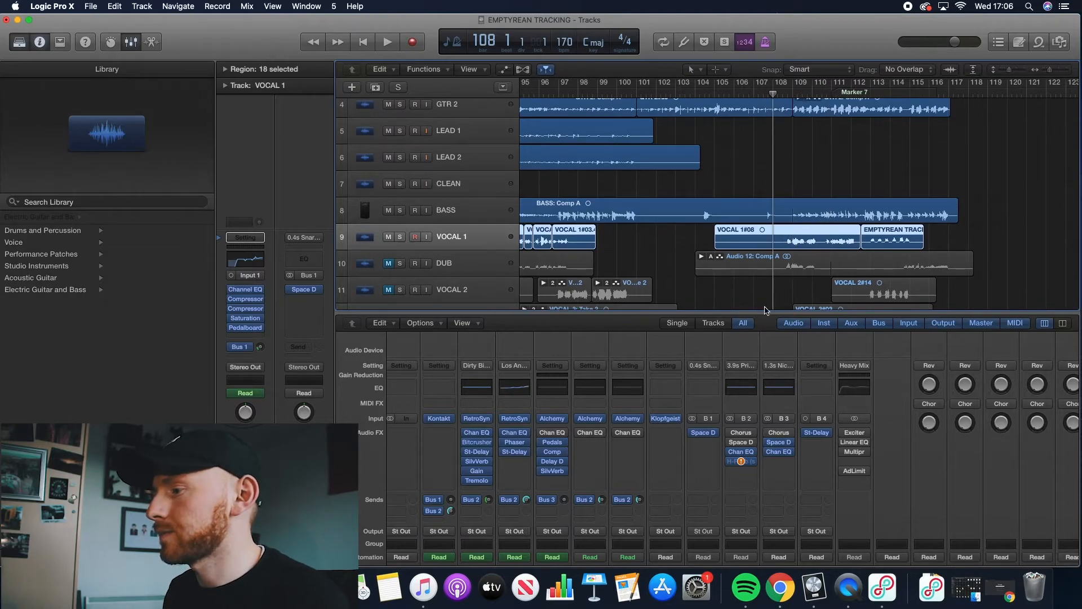
pyautogui.hscroll(1, 789, 406)
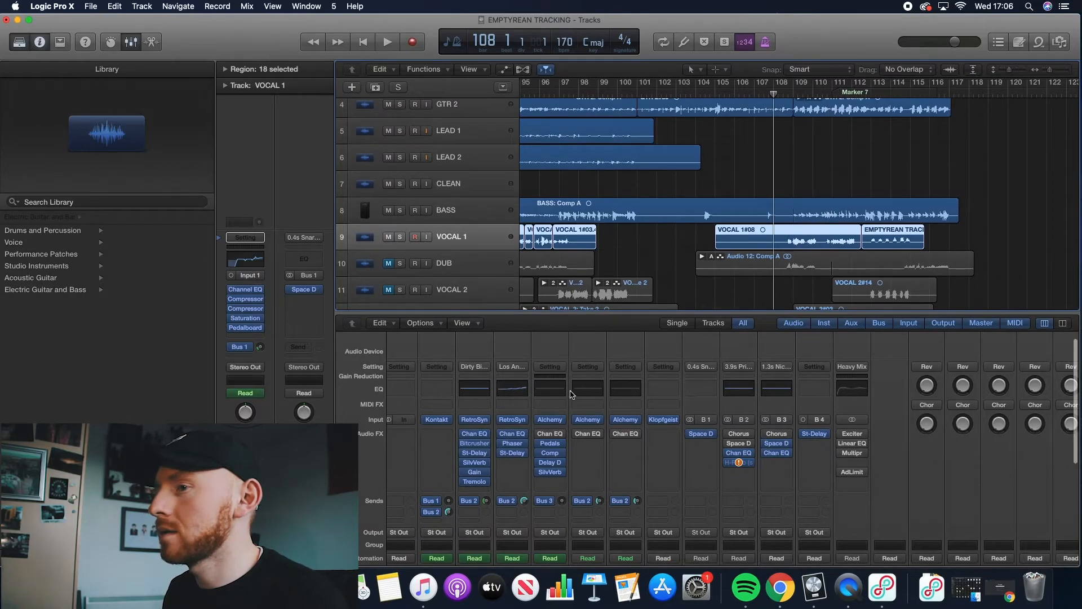
pyautogui.moveTo(259, 346)
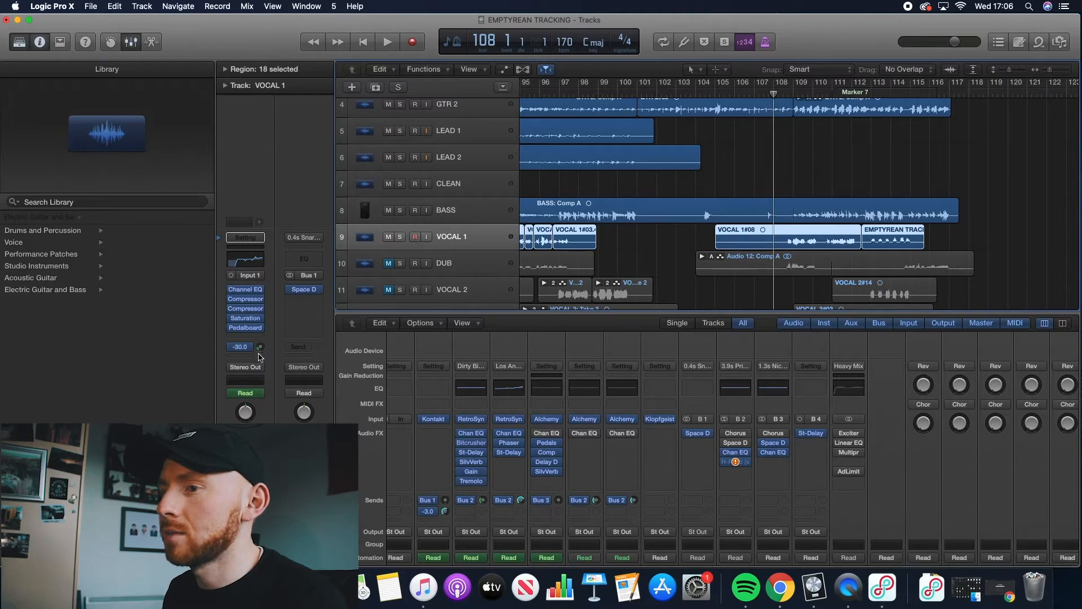
pyautogui.click(399, 237)
pyautogui.press('space')
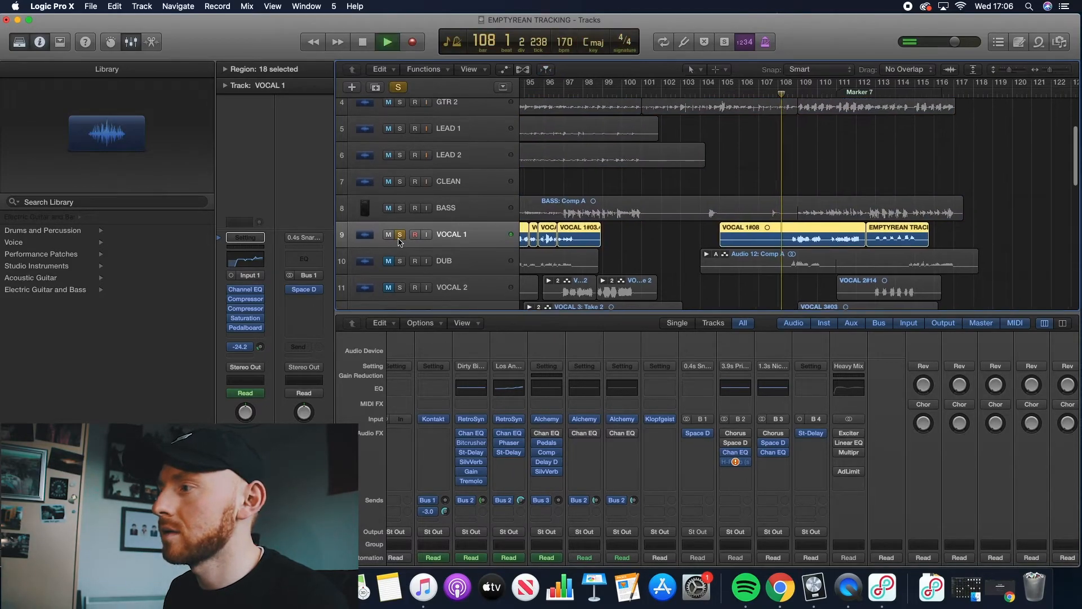
pyautogui.scroll(-1, 398, 244)
pyautogui.hscroll(1, 389, 324)
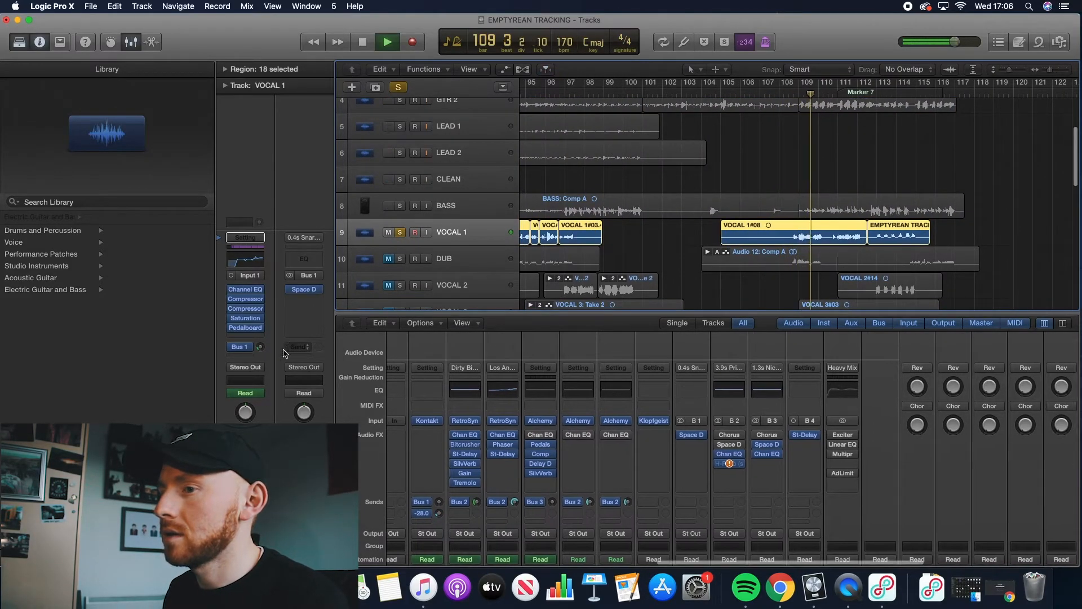
pyautogui.moveTo(260, 347); pyautogui.dragTo(261, 360)
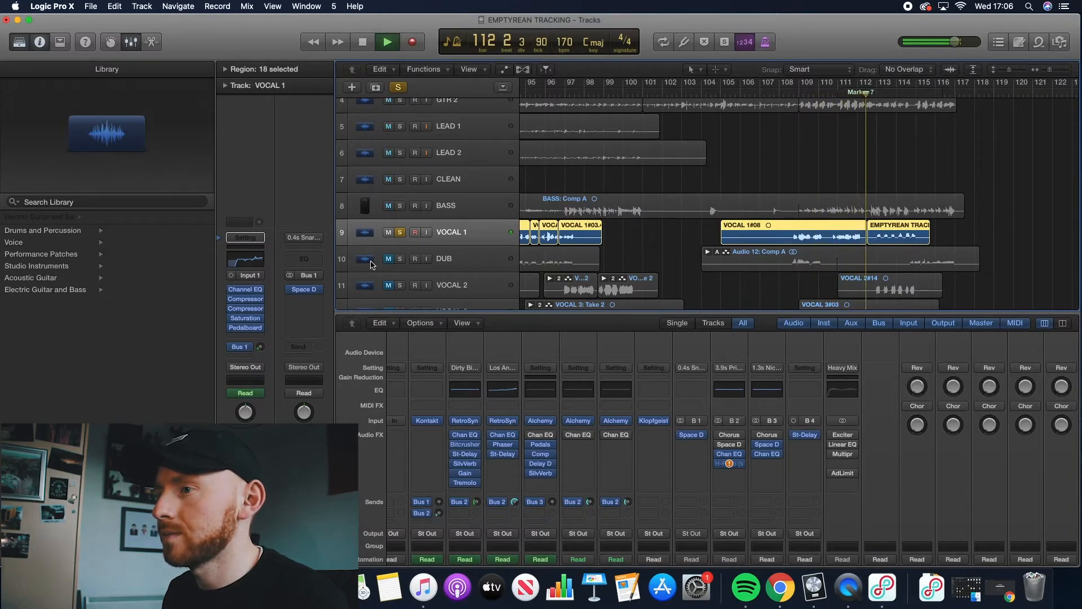
pyautogui.hscroll(1, 404, 252)
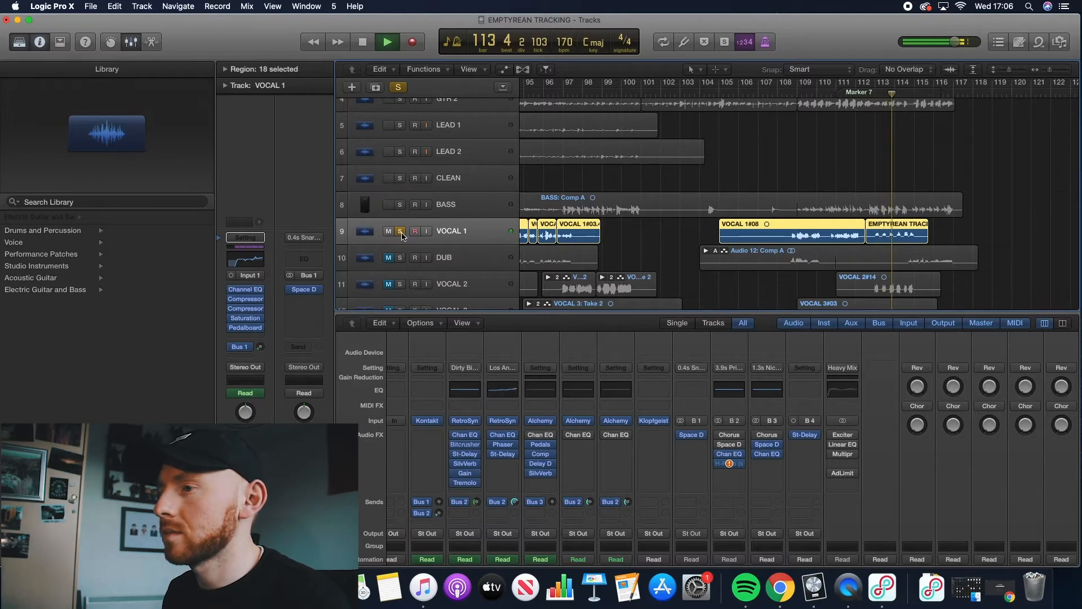
pyautogui.moveTo(261, 347); pyautogui.dragTo(265, 352)
pyautogui.press('space')
pyautogui.scroll(-2, 407, 236)
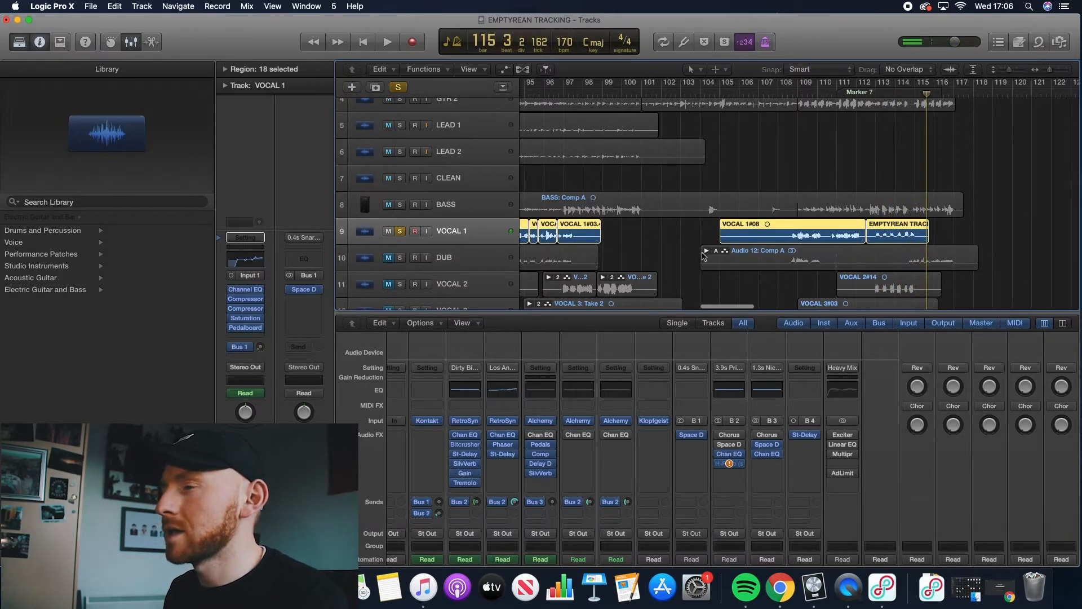
# Clear the solo on VOCAL 1 and listen to the reverb in the full mix from about bar 108
pyautogui.click(400, 213)
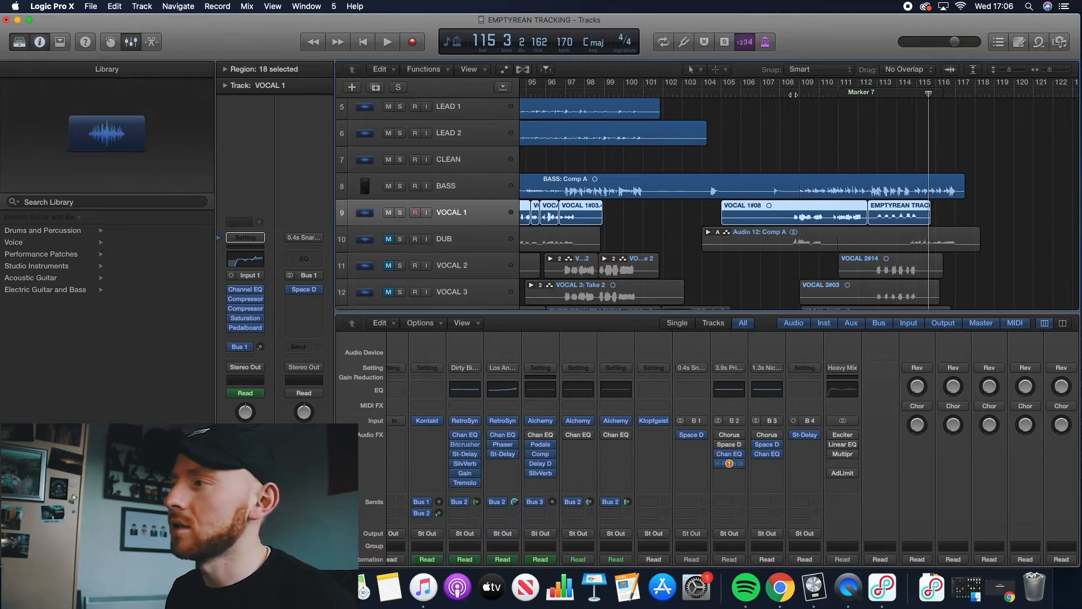
pyautogui.click(794, 95)
pyautogui.press('space')
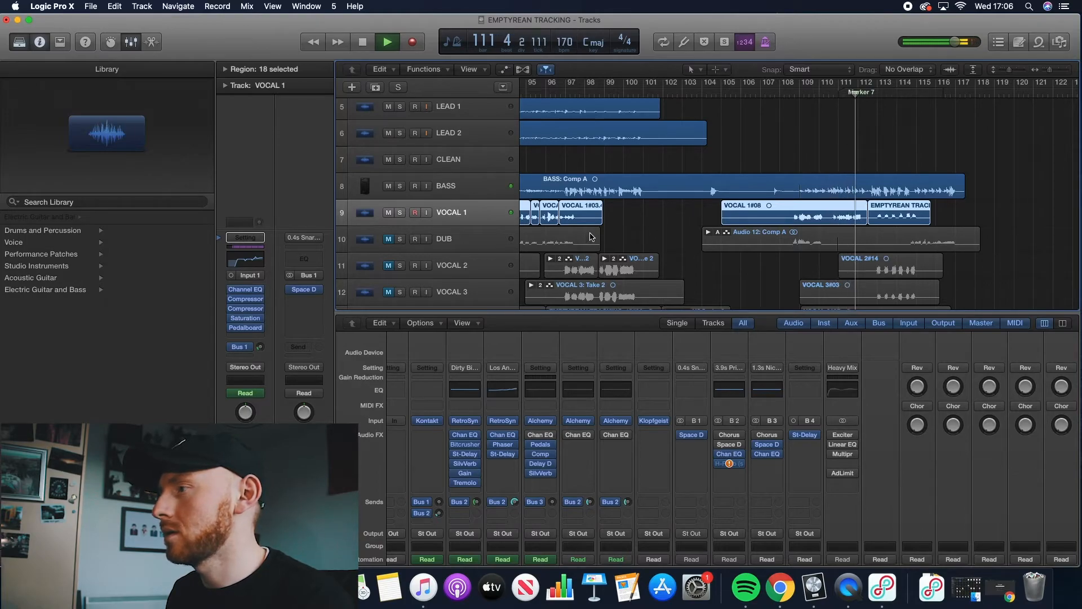
pyautogui.press('space')
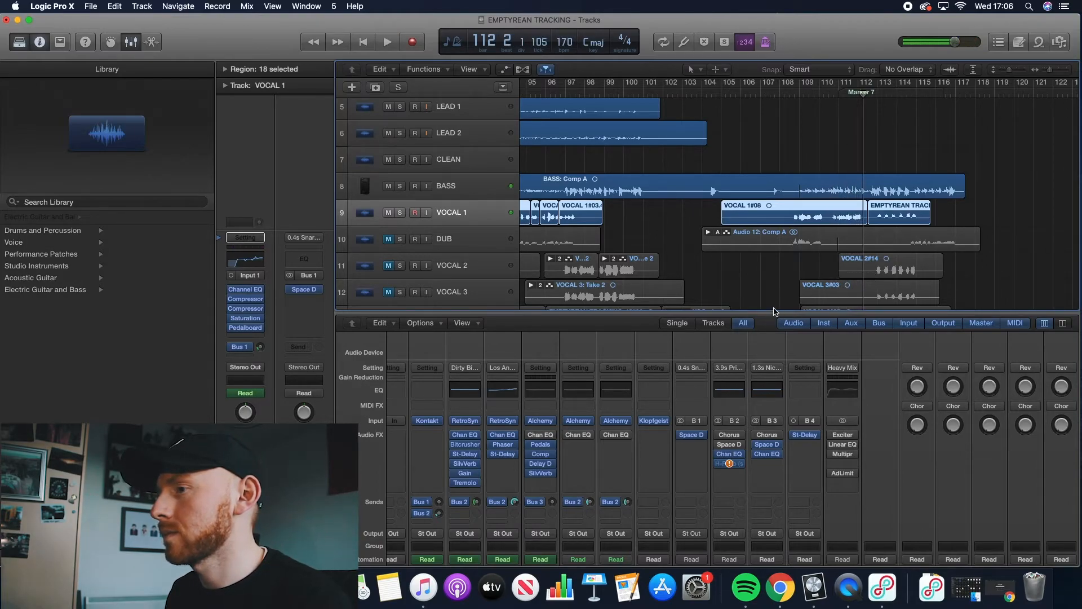
# Add a send from VOCAL 1 to Bus 4 and review the Stereo Delay settings on its aux
pyautogui.hscroll(-1, 495, 338)
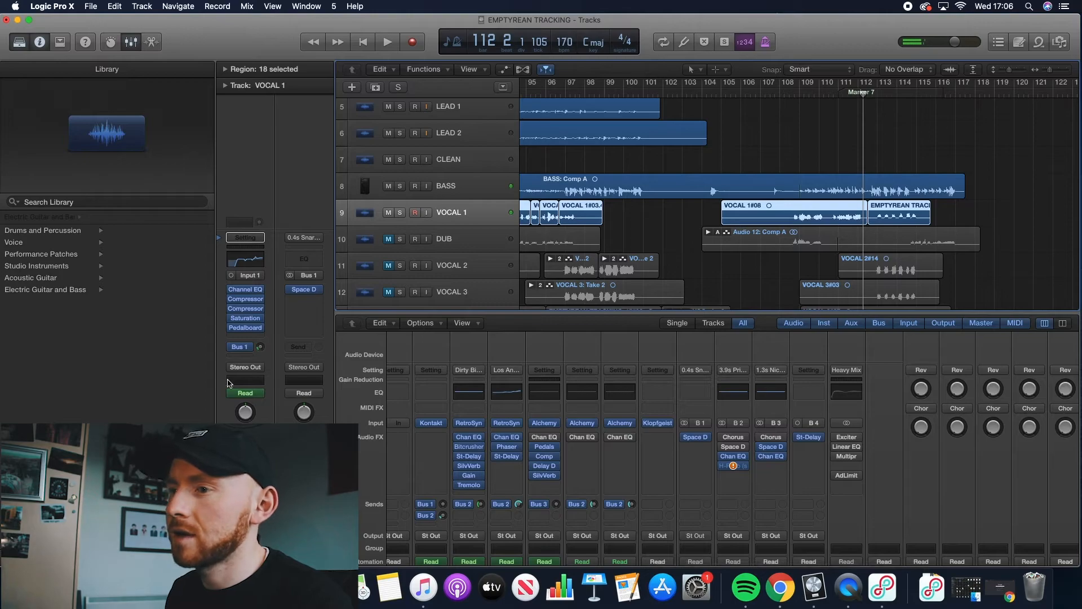
pyautogui.click(237, 347)
pyautogui.moveTo(248, 407)
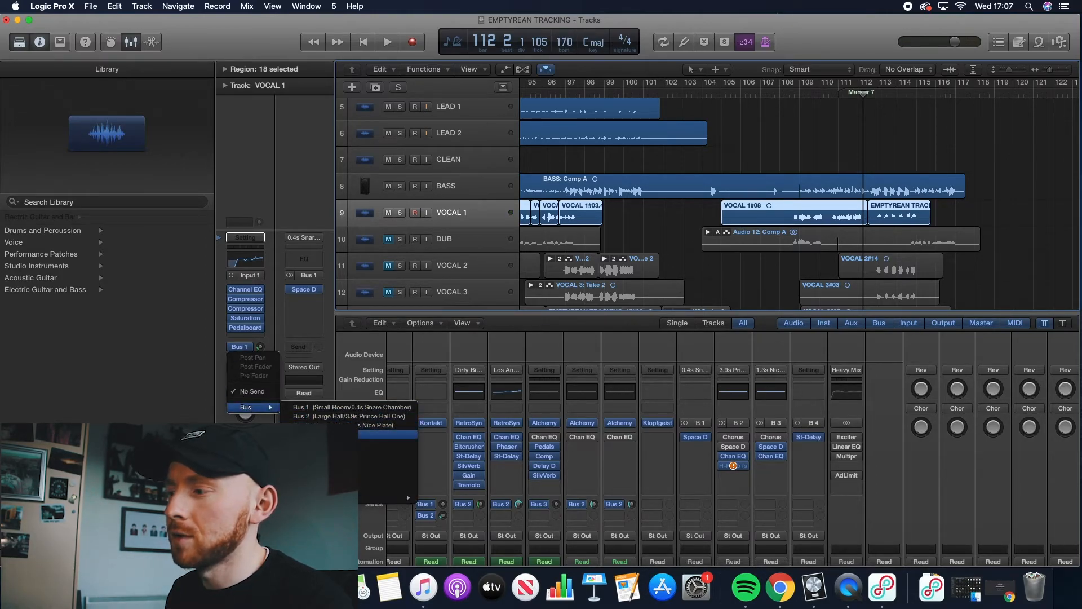
pyautogui.click(387, 434)
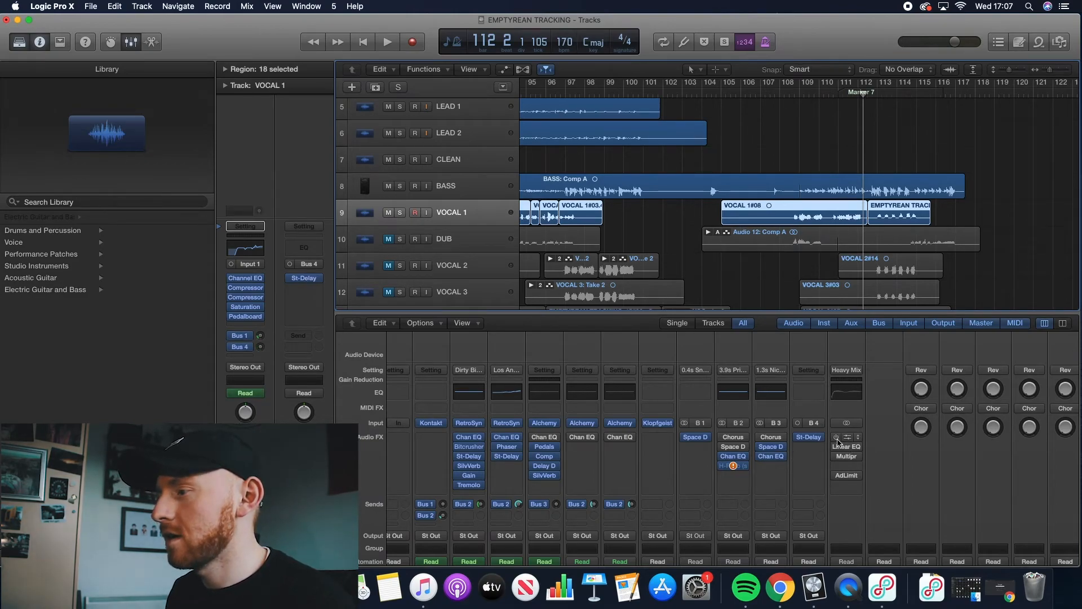
pyautogui.click(812, 437)
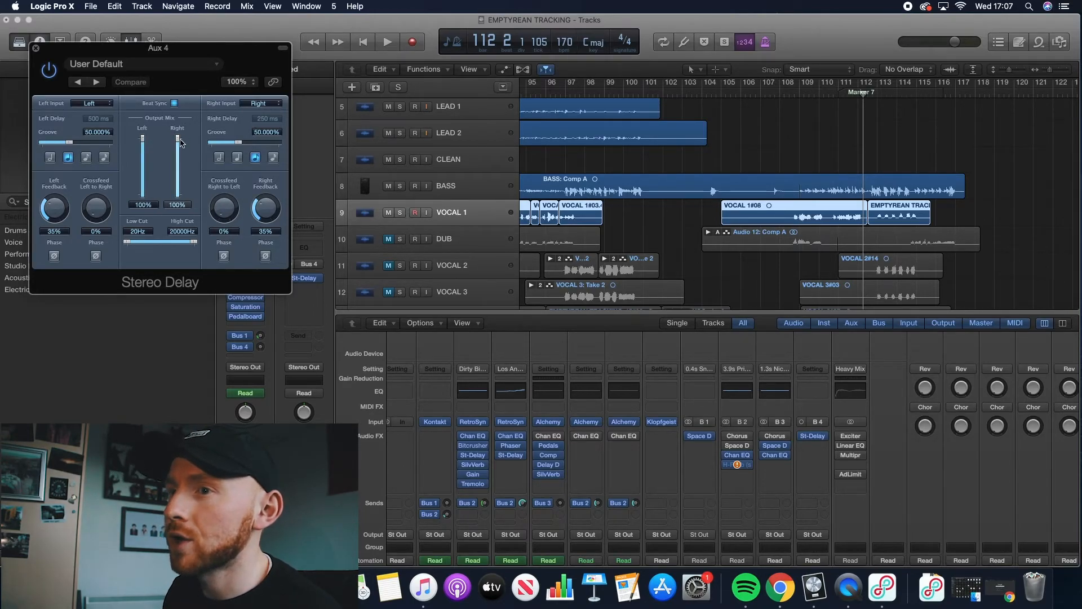
pyautogui.click(36, 49)
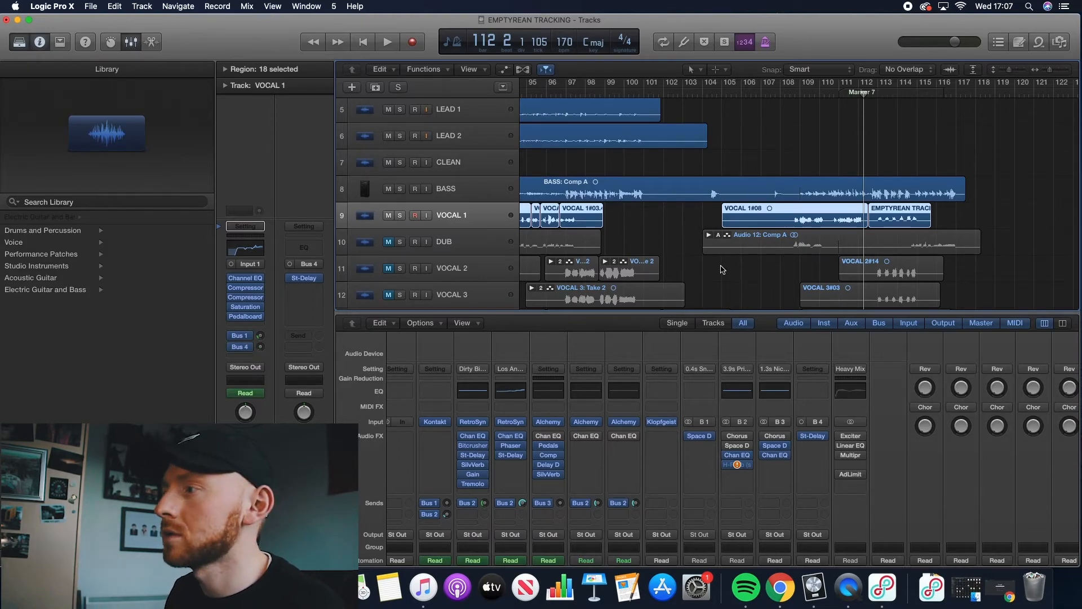
# Play from bar 108 beat 3, solo VOCAL 1, and set its Bus 4 delay send to about -28 dB
pyautogui.scroll(1, 415, 296)
pyautogui.moveTo(260, 347)
pyautogui.mouseDown()
pyautogui.moveTo(260, 336)
pyautogui.moveTo(261, 345)
pyautogui.mouseUp()
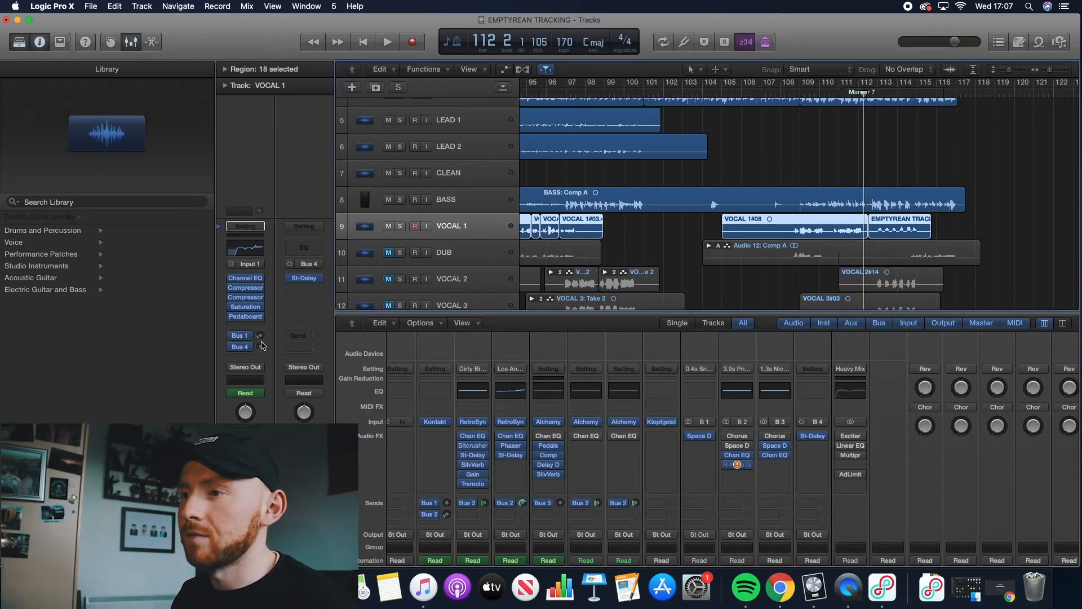
pyautogui.click(261, 346)
pyautogui.click(790, 94)
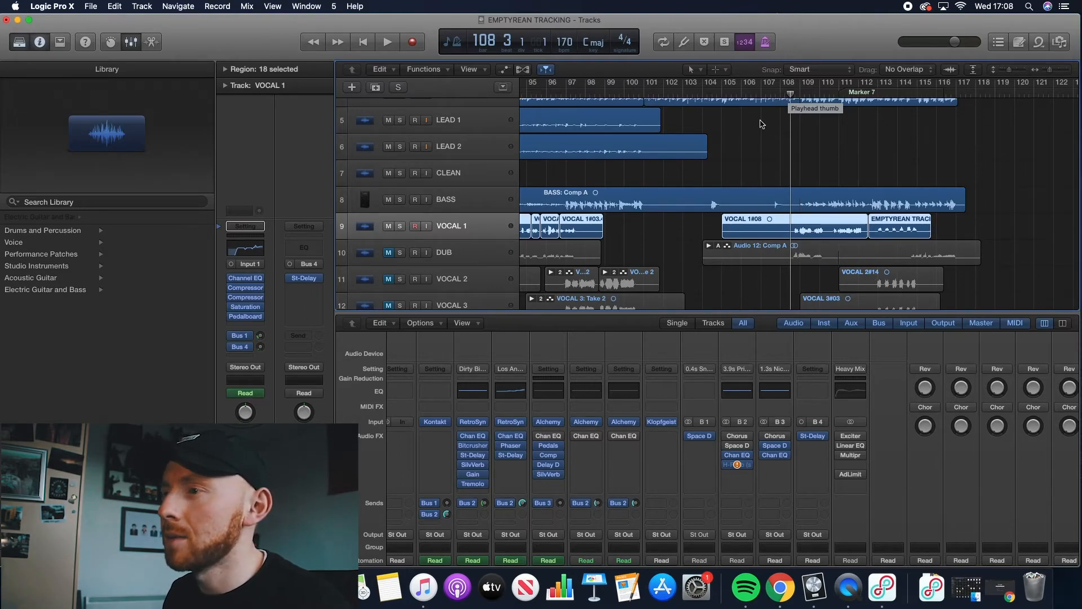
pyautogui.press('space')
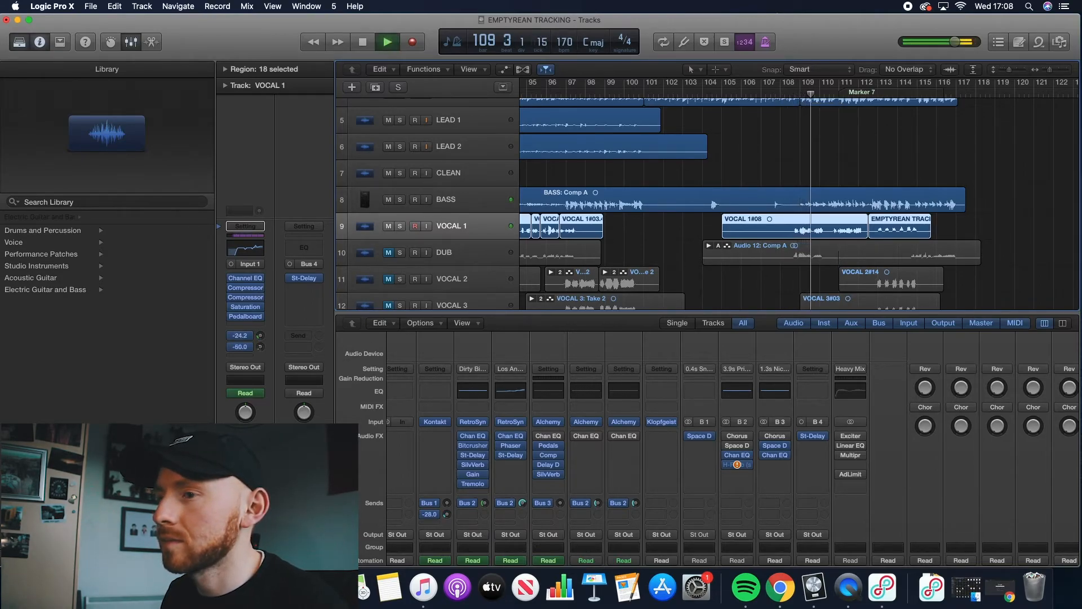
pyautogui.press('s')
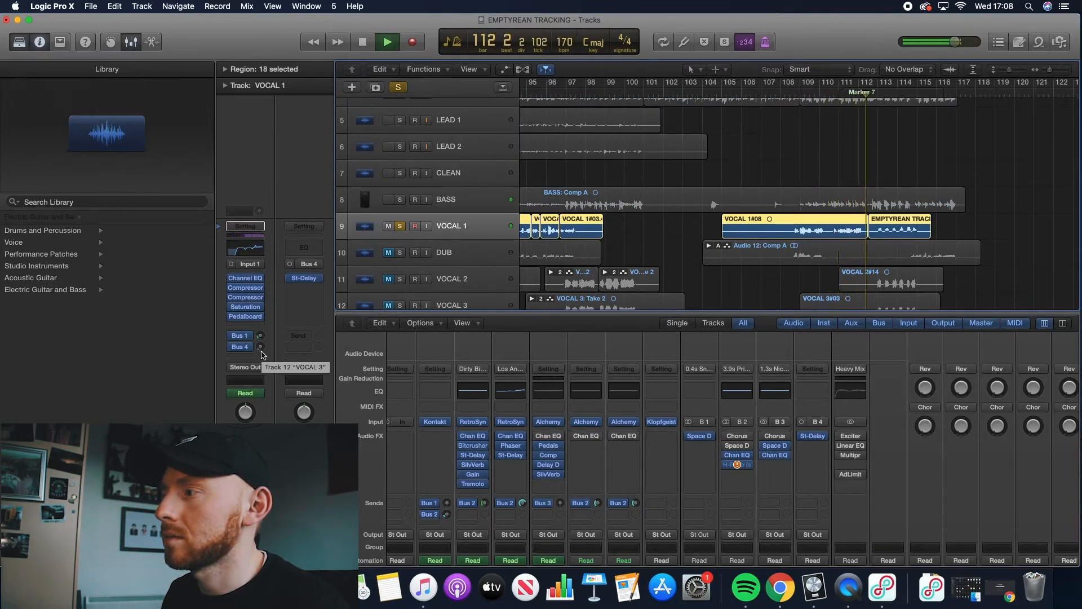
pyautogui.moveTo(261, 347); pyautogui.dragTo(259, 339)
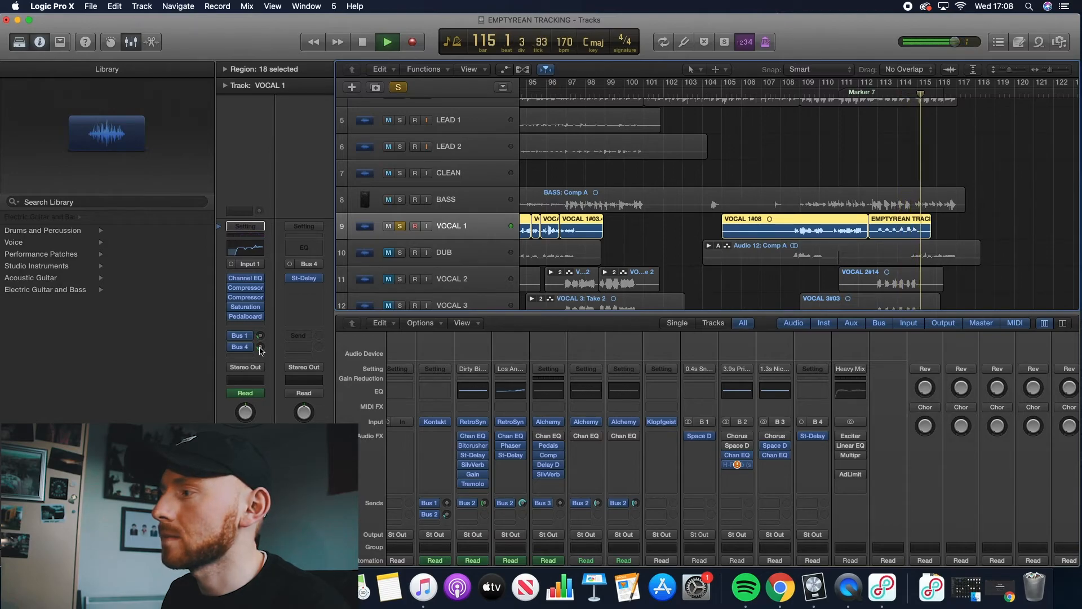
pyautogui.moveTo(261, 350); pyautogui.dragTo(260, 355)
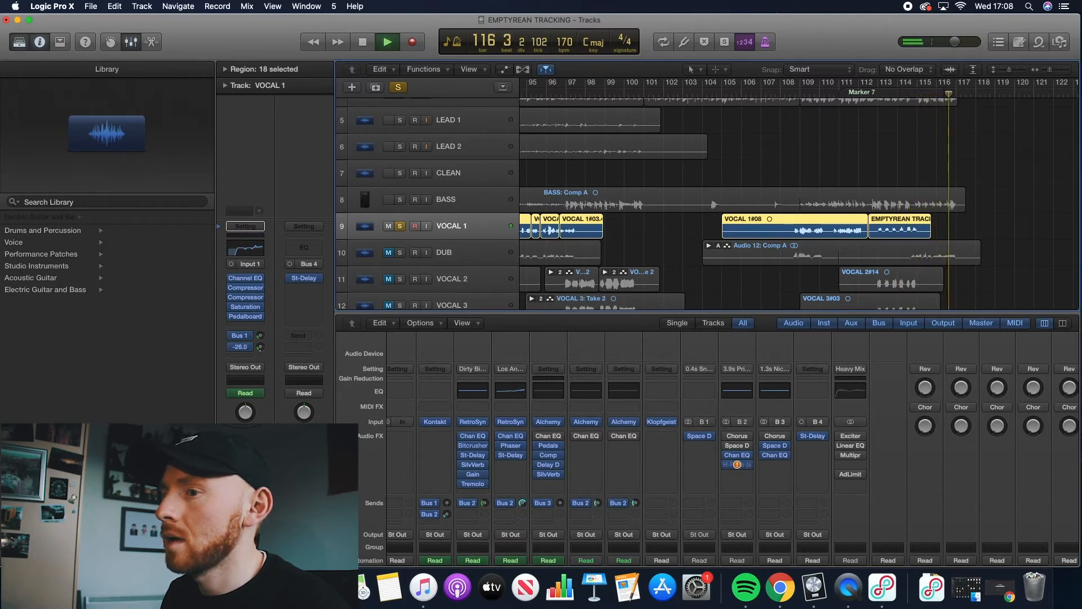
pyautogui.moveTo(260, 346); pyautogui.dragTo(260, 356)
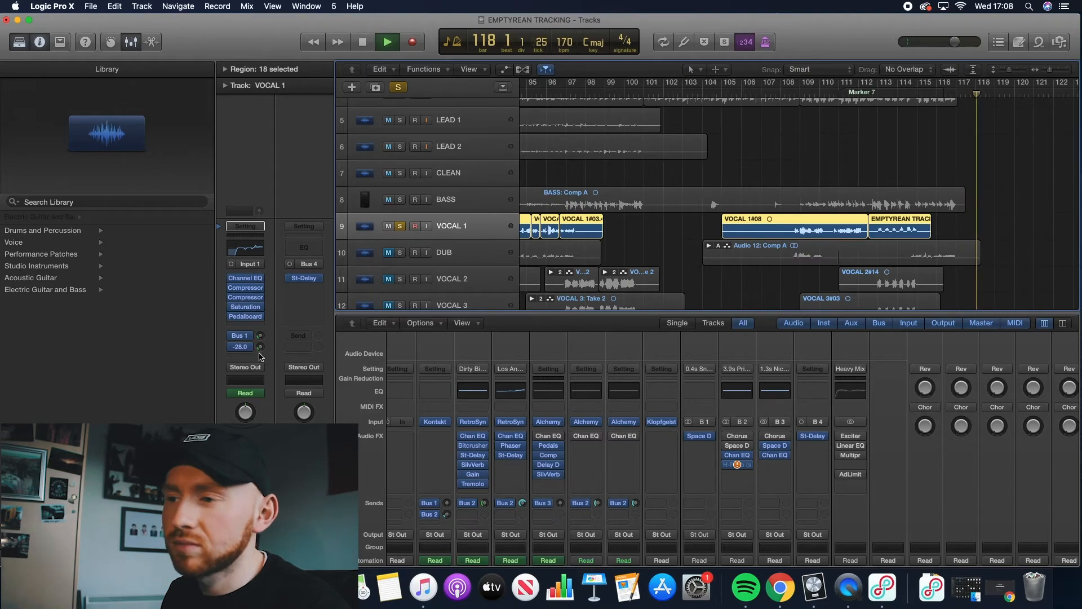
pyautogui.press('space')
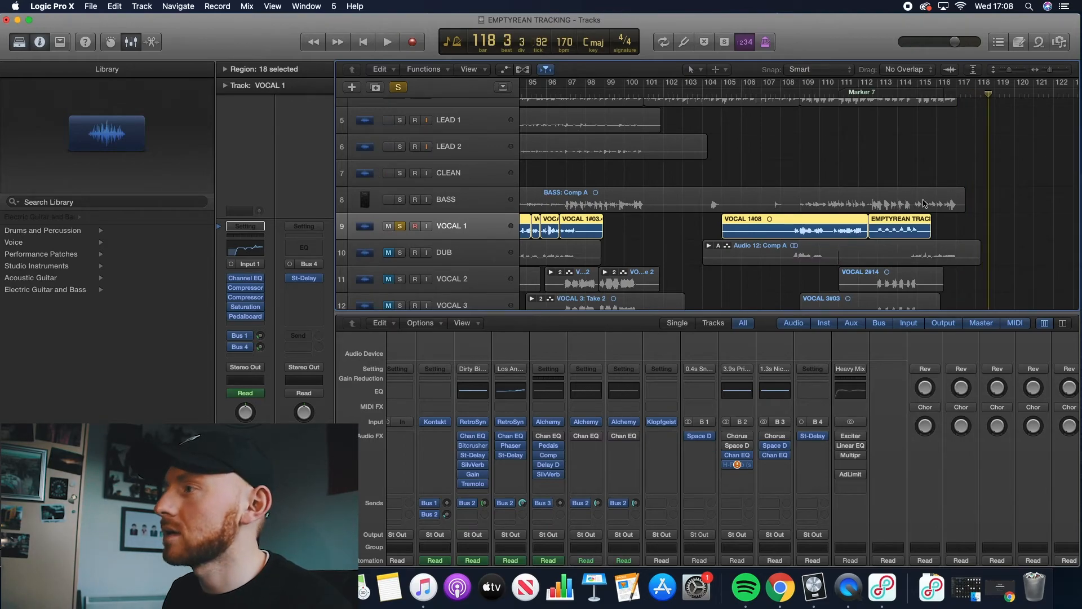
# Clear the solo and listen to VOCAL 1 with its reverb and delay in the full mix from about bar 24
pyautogui.click(398, 88)
pyautogui.click(763, 90)
pyautogui.hscroll(-20, 745, 111)
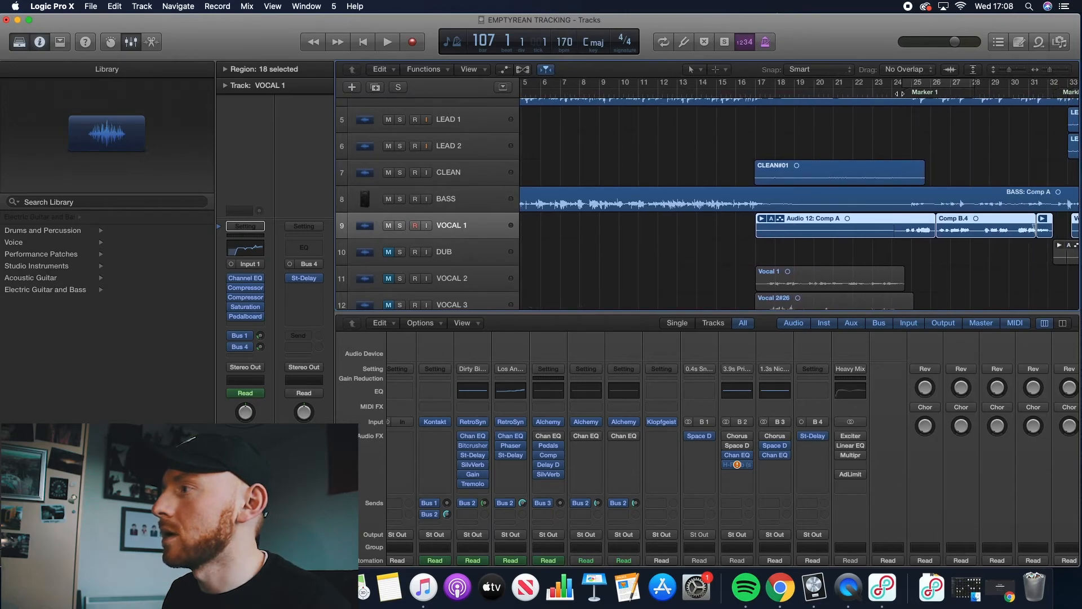
pyautogui.click(893, 90)
pyautogui.press('space')
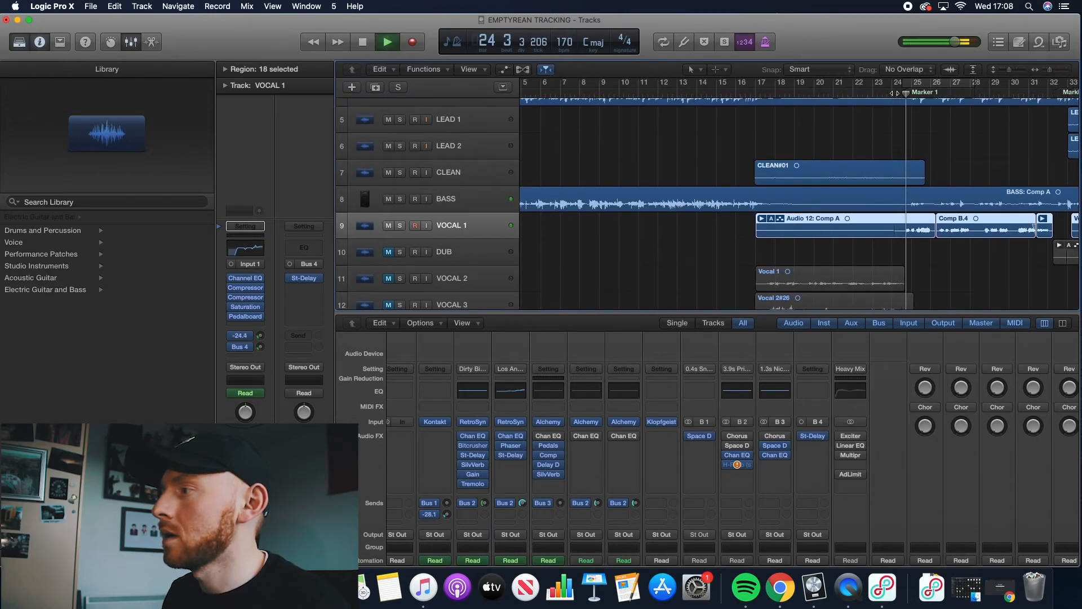
pyautogui.scroll(-1, 920, 169)
pyautogui.hscroll(2, 920, 169)
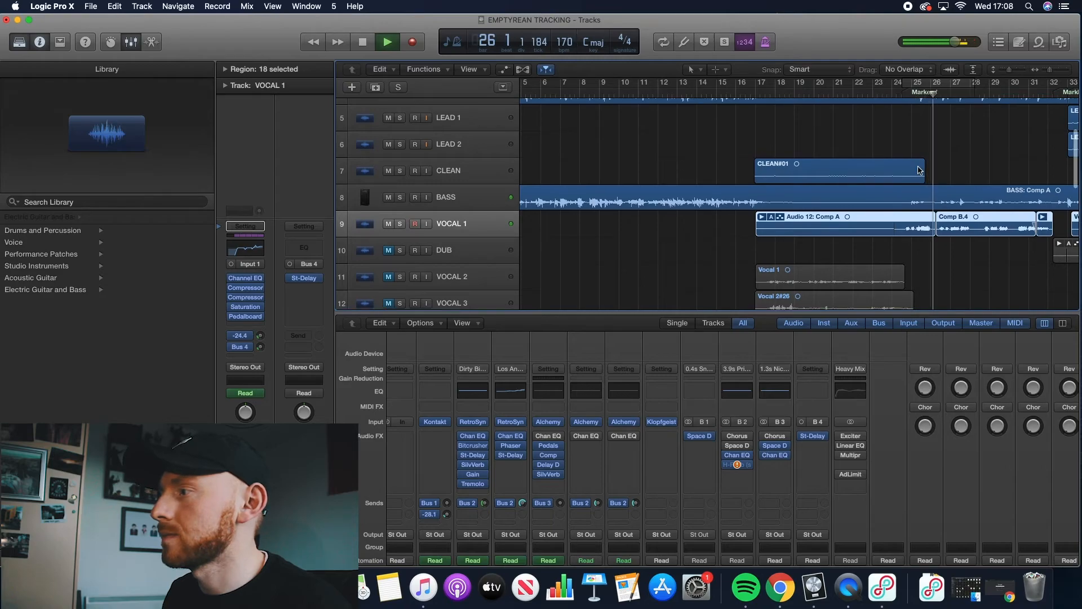
pyautogui.hscroll(4, 919, 169)
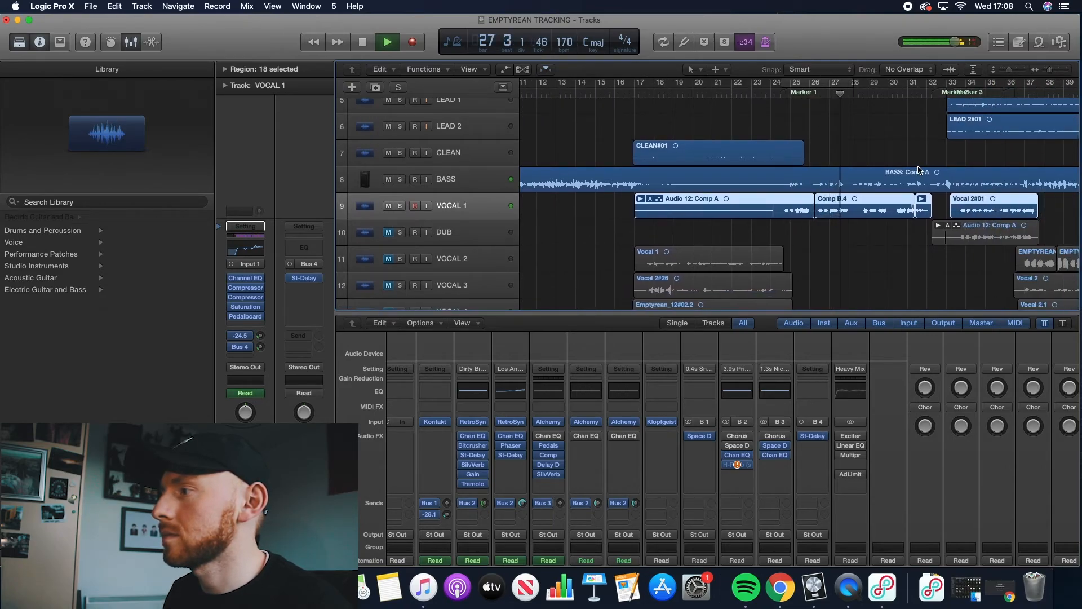
pyautogui.hscroll(3, 919, 169)
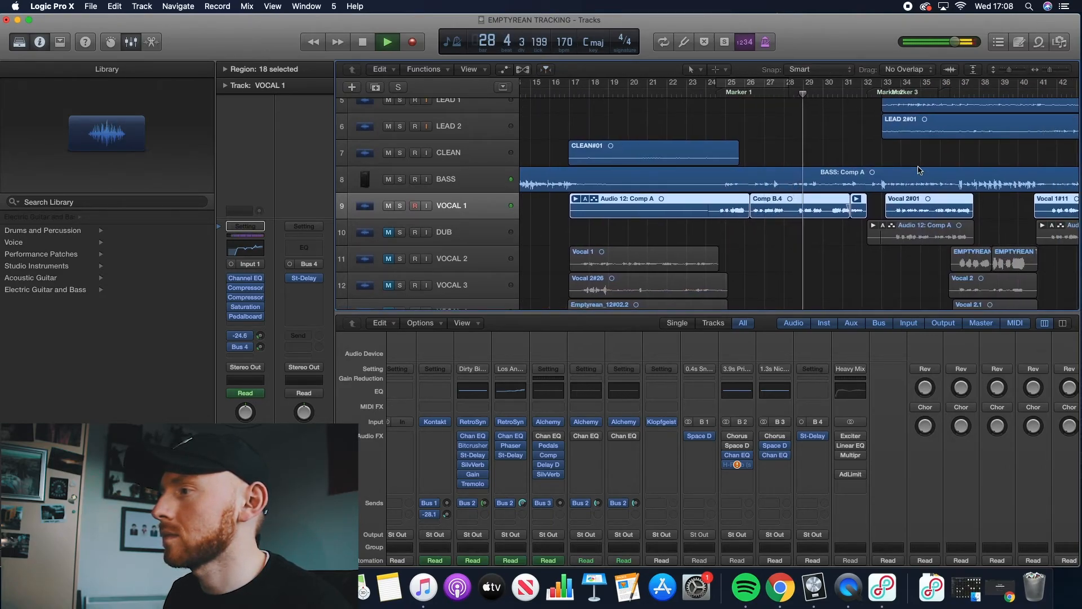
pyautogui.scroll(2, 614, 168)
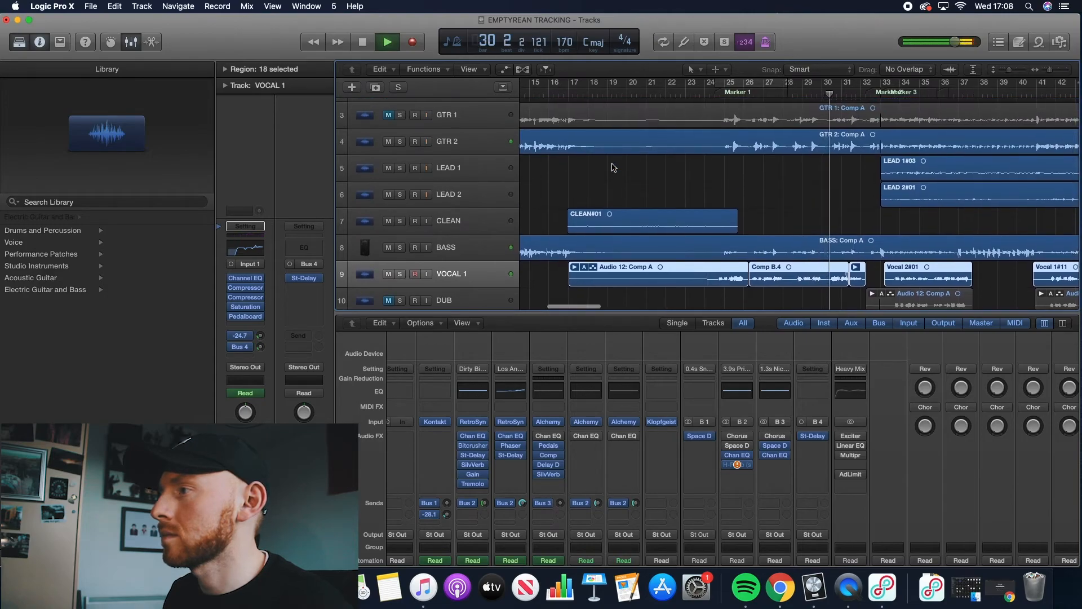
pyautogui.scroll(-1, 614, 168)
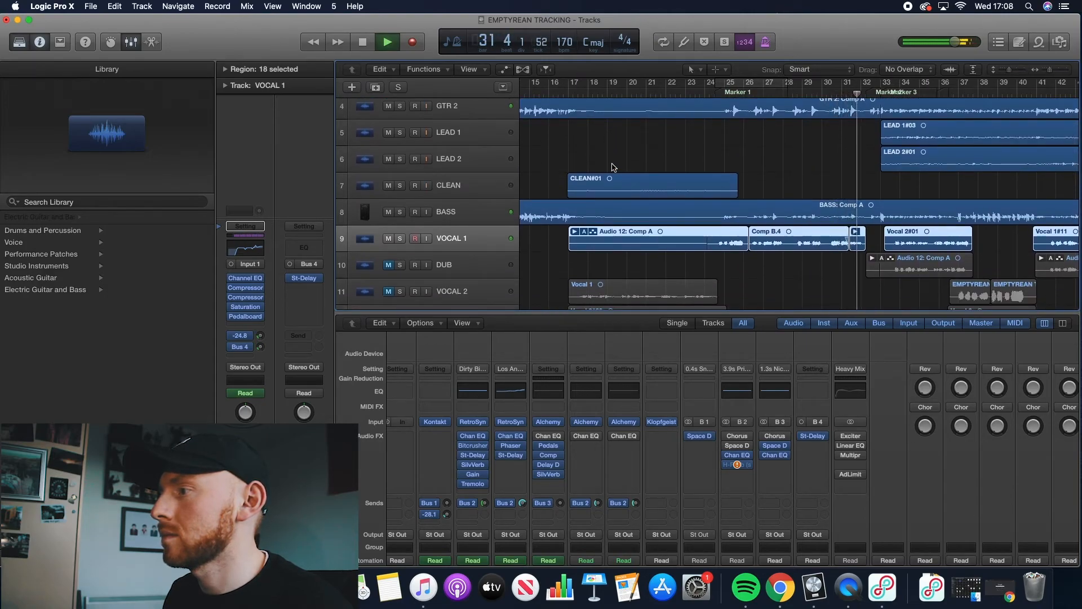
pyautogui.press('space')
# Listen to VOCAL 1 soloed up to about bar 32, clear the solo, and place the playhead at bar 32 beat 3
pyautogui.hscroll(-1, 776, 181)
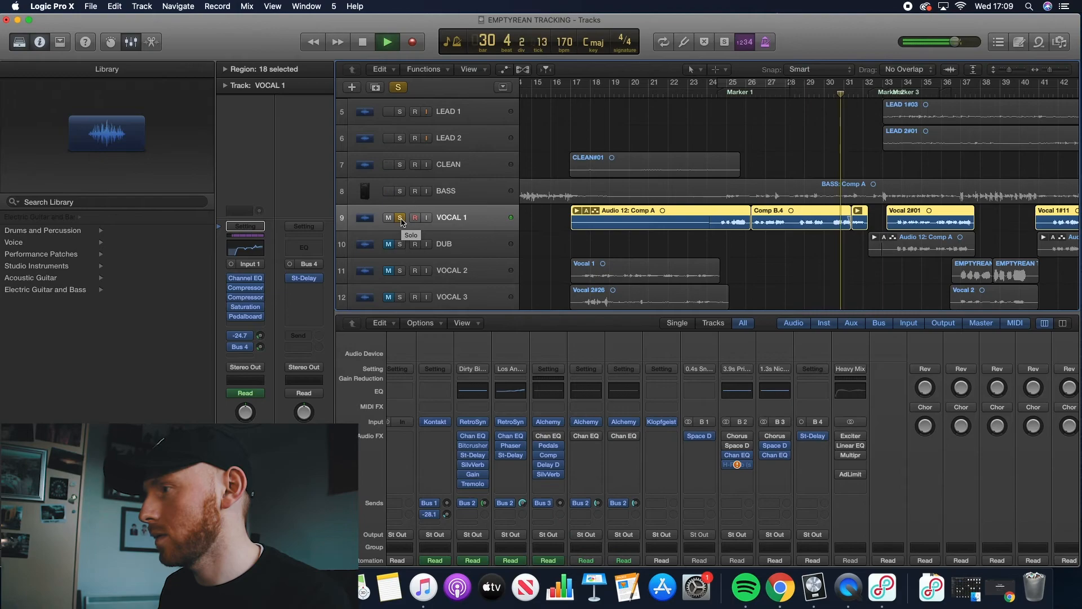
pyautogui.press('space')
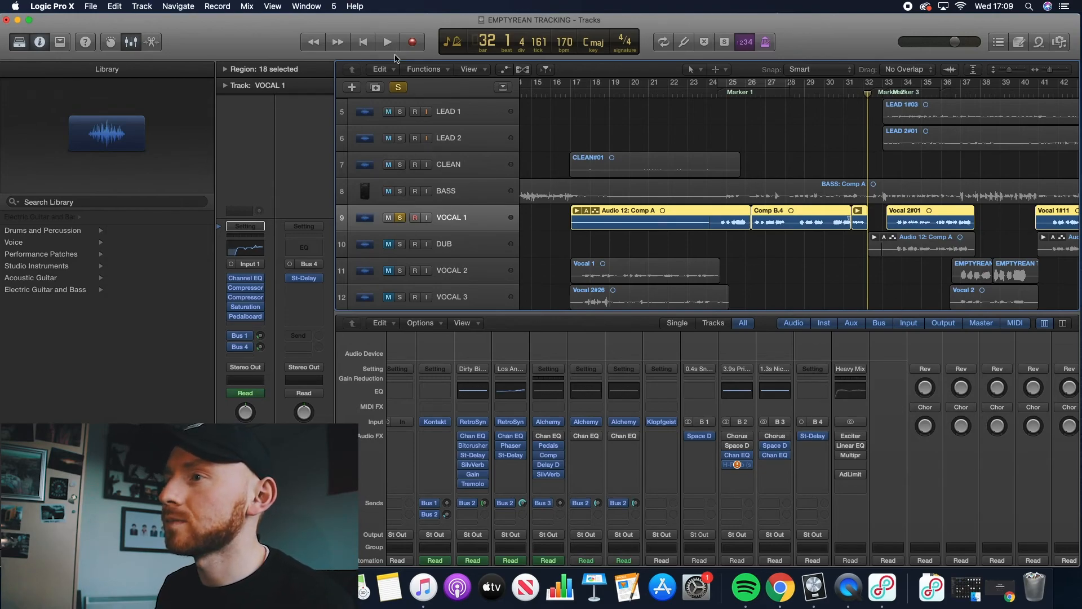
pyautogui.click(398, 87)
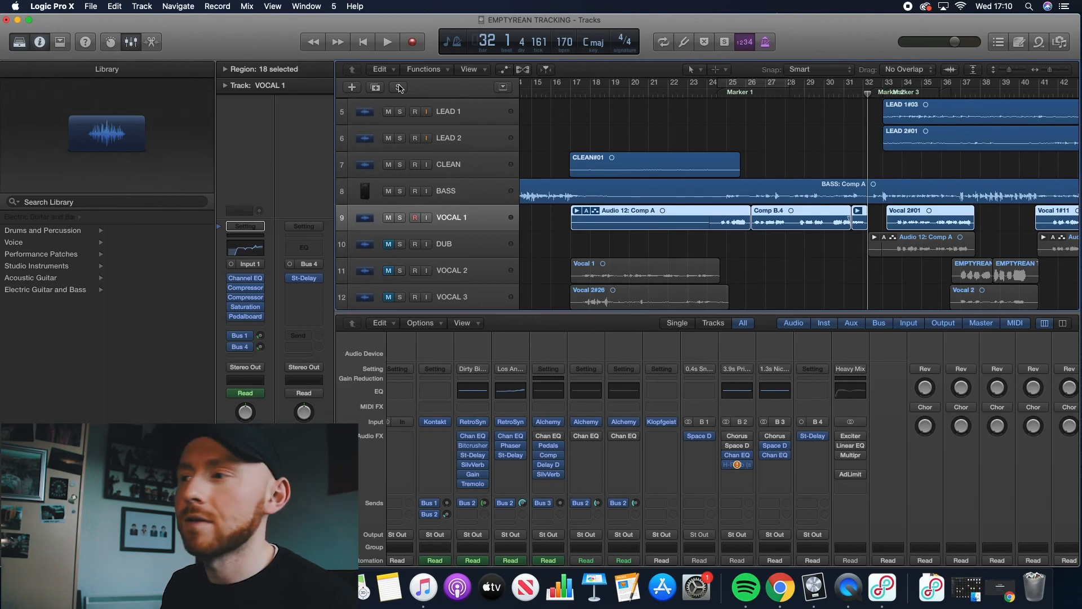
pyautogui.click(718, 93)
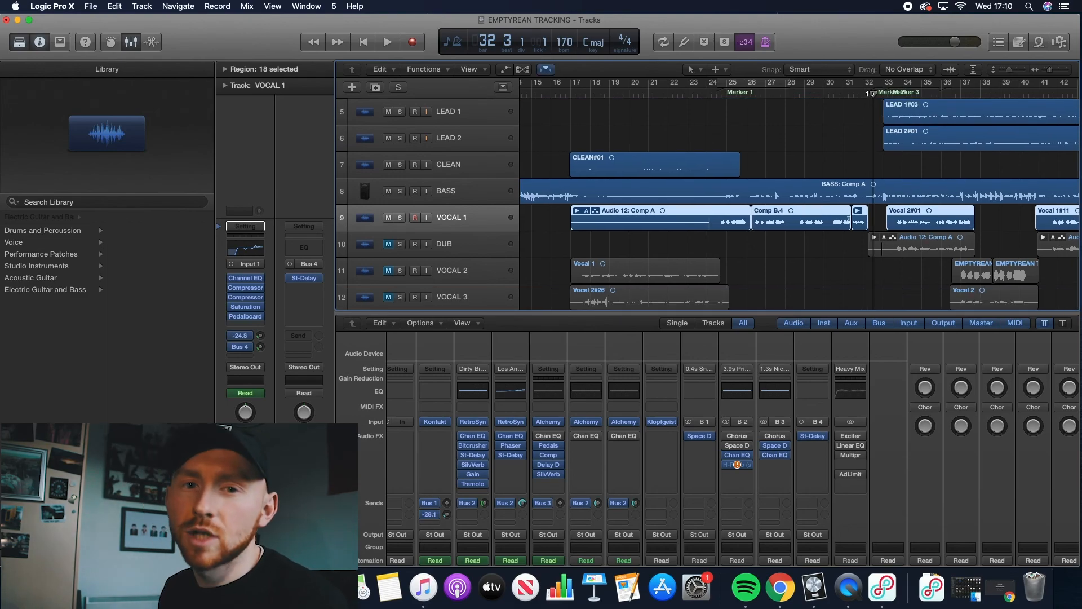
pyautogui.scroll(-1, 870, 94)
pyautogui.hscroll(-1, 870, 93)
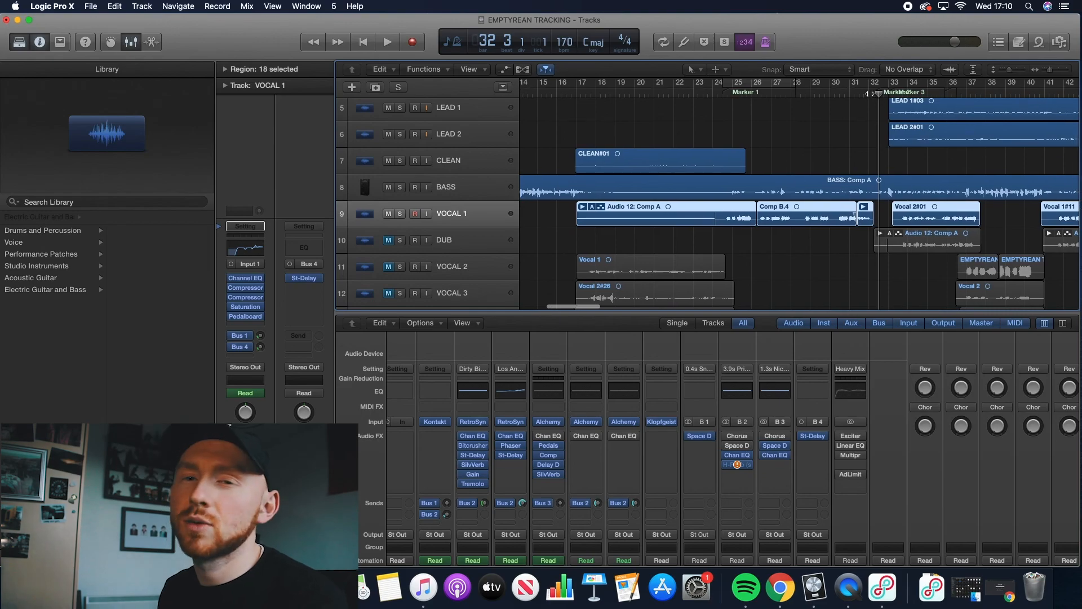